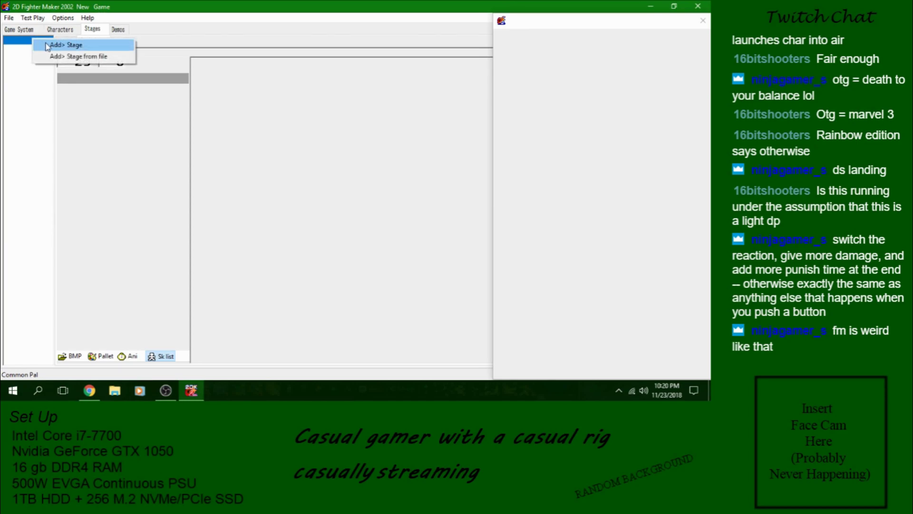
Step: Add a new stage to the game, keeping the name New Stage1
{"action": "left_click", "coordinate": [47, 45]}
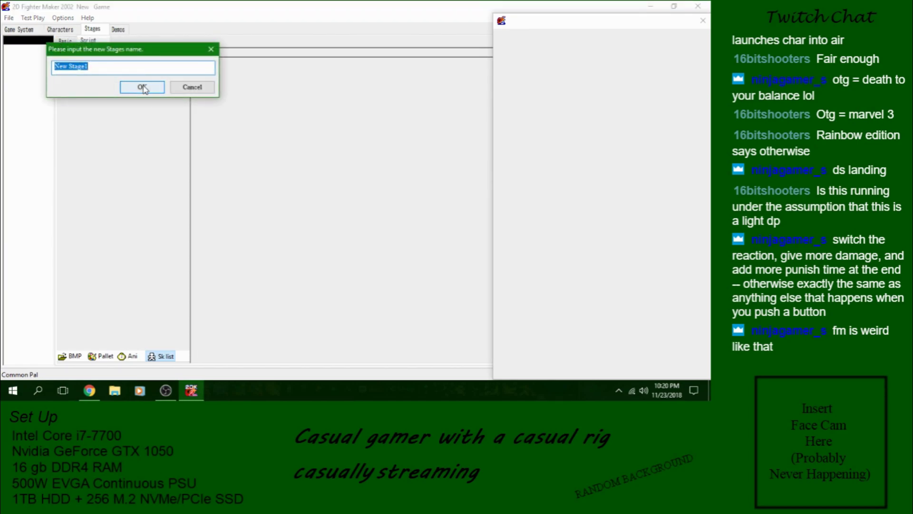
{"action": "left_click", "coordinate": [140, 87]}
Step: Add the Tavern stage from a stage file in the Main folder of Main Game
{"action": "right_click", "coordinate": [30, 49]}
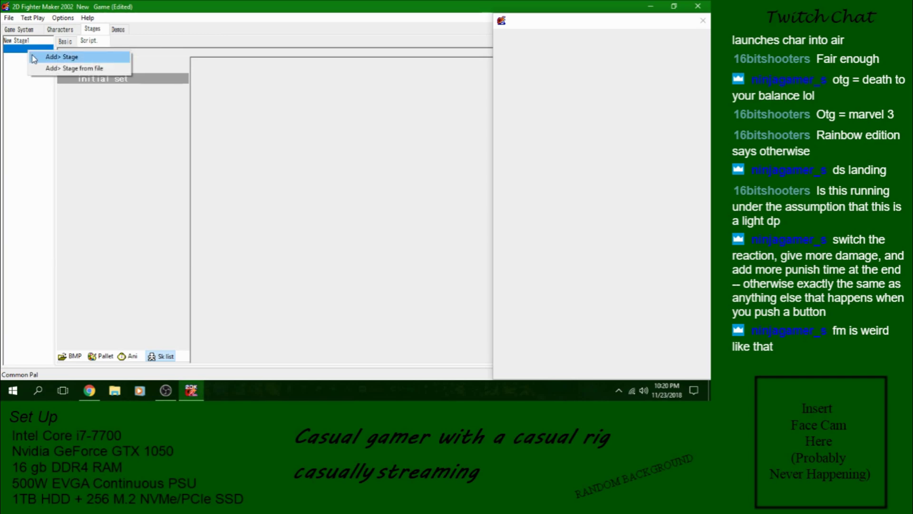
{"action": "left_click", "coordinate": [66, 70]}
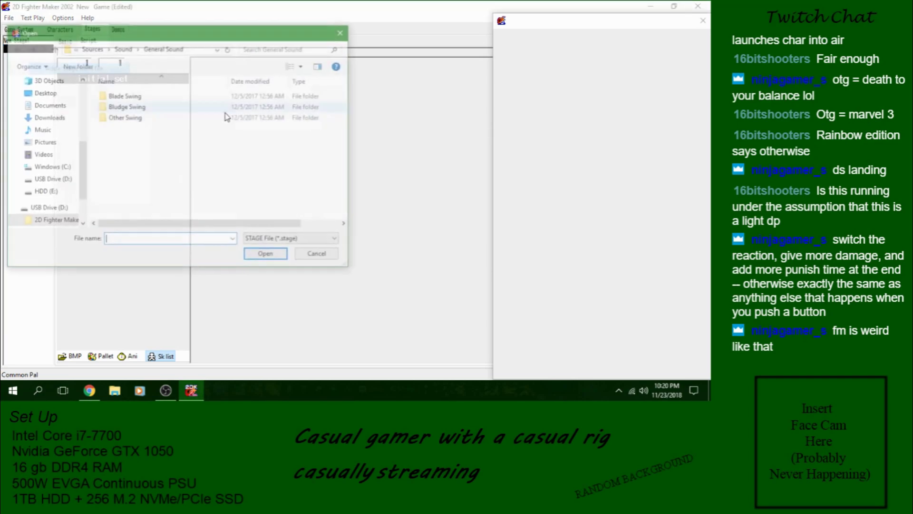
{"action": "left_click", "coordinate": [92, 49]}
{"action": "left_click", "coordinate": [92, 49]}
{"action": "double_click", "coordinate": [128, 106]}
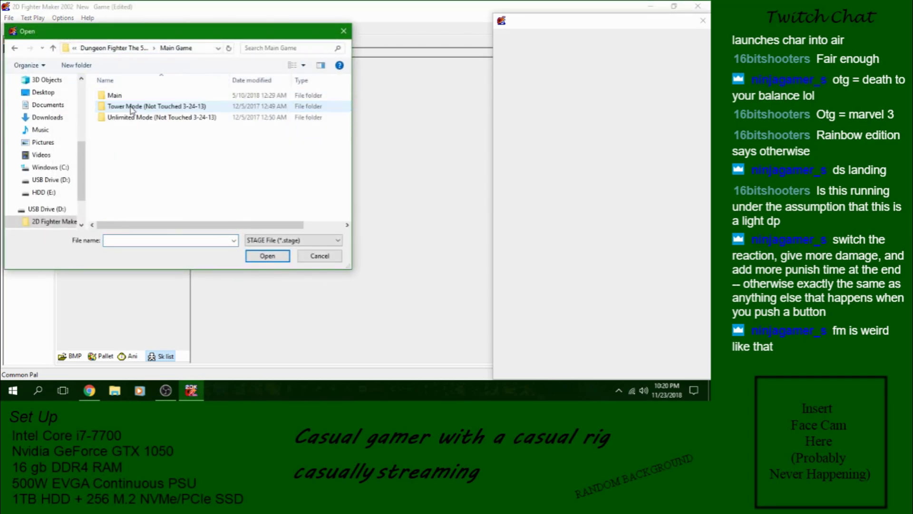
{"action": "double_click", "coordinate": [134, 98]}
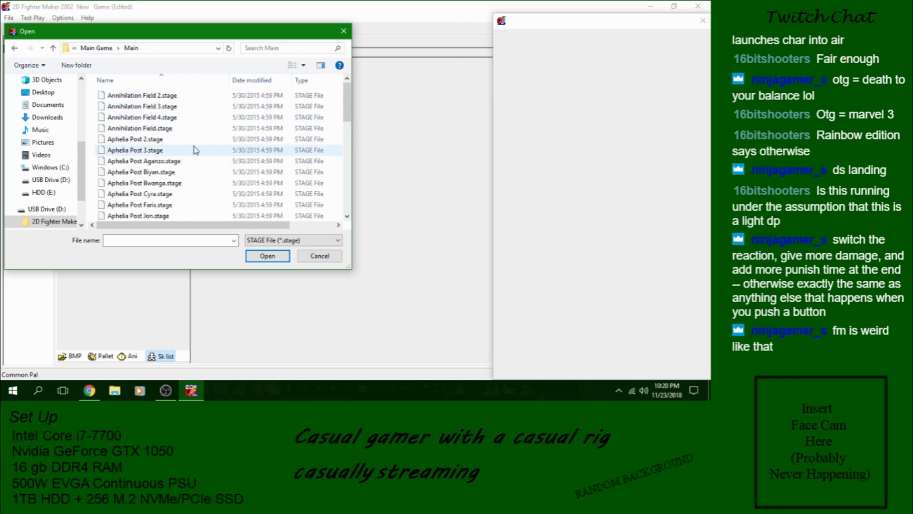
{"action": "scroll", "coordinate": [195, 151], "scroll_direction": "down", "scroll_amount": 2}
{"action": "scroll", "coordinate": [195, 149], "scroll_direction": "down", "scroll_amount": 6}
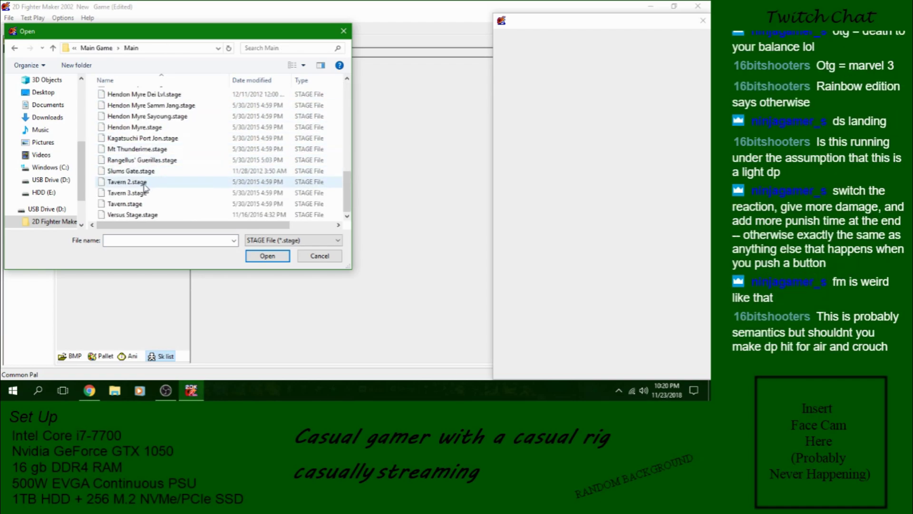
{"action": "double_click", "coordinate": [145, 215]}
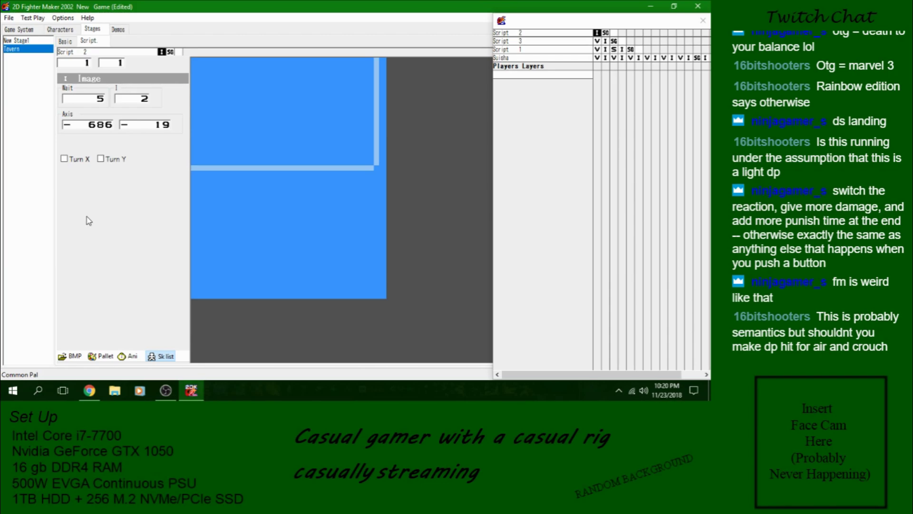
Step: In the reaction block of the character's DP skill, set the crouched and air hit reactions to DP HIT STAND
{"action": "left_click", "coordinate": [60, 29]}
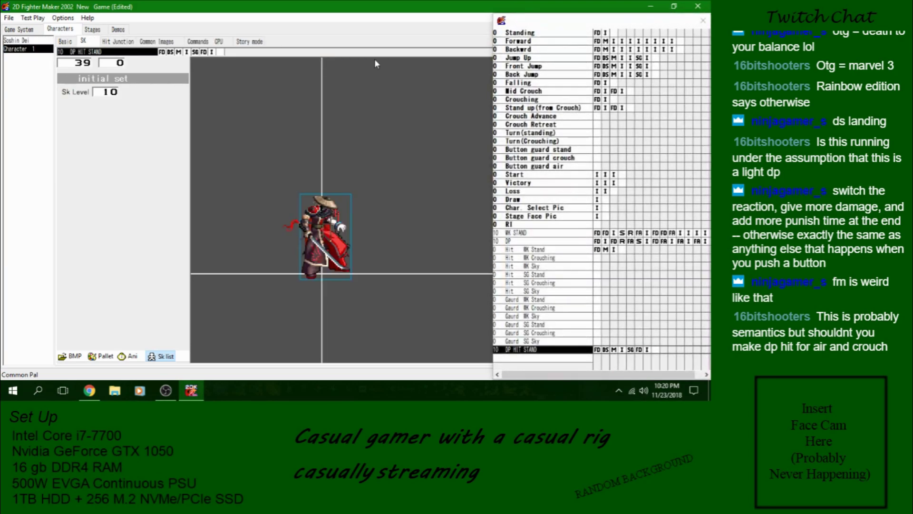
{"action": "left_click", "coordinate": [528, 257]}
{"action": "left_click", "coordinate": [546, 267]}
{"action": "left_click", "coordinate": [551, 258]}
{"action": "left_click", "coordinate": [554, 268]}
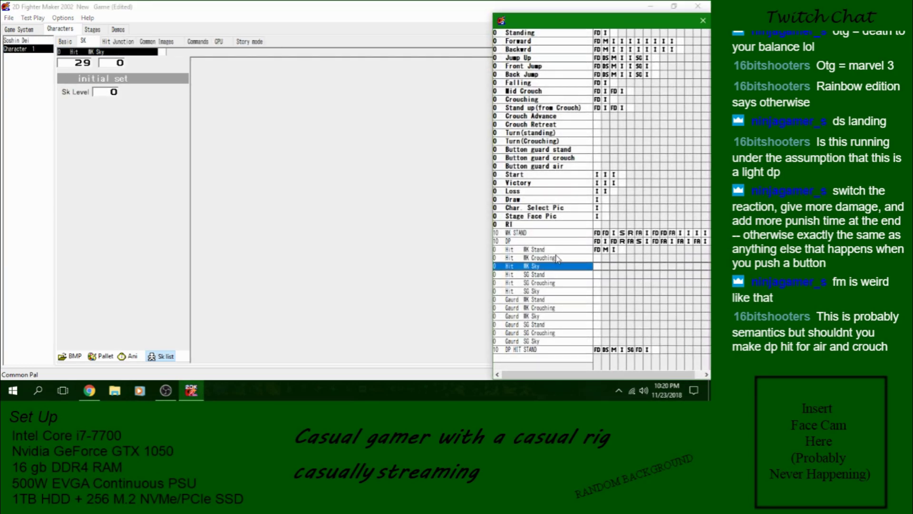
{"action": "left_click", "coordinate": [557, 260]}
{"action": "left_click", "coordinate": [555, 350]}
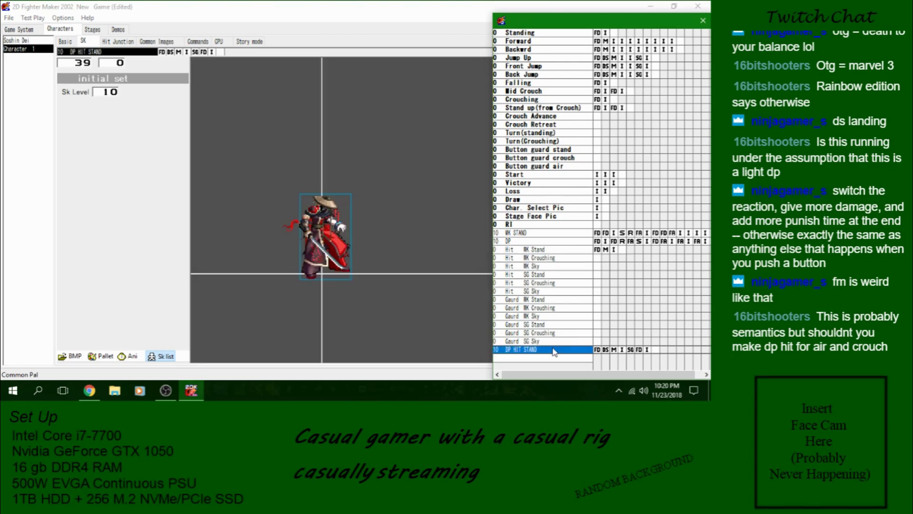
{"action": "left_click", "coordinate": [622, 241]}
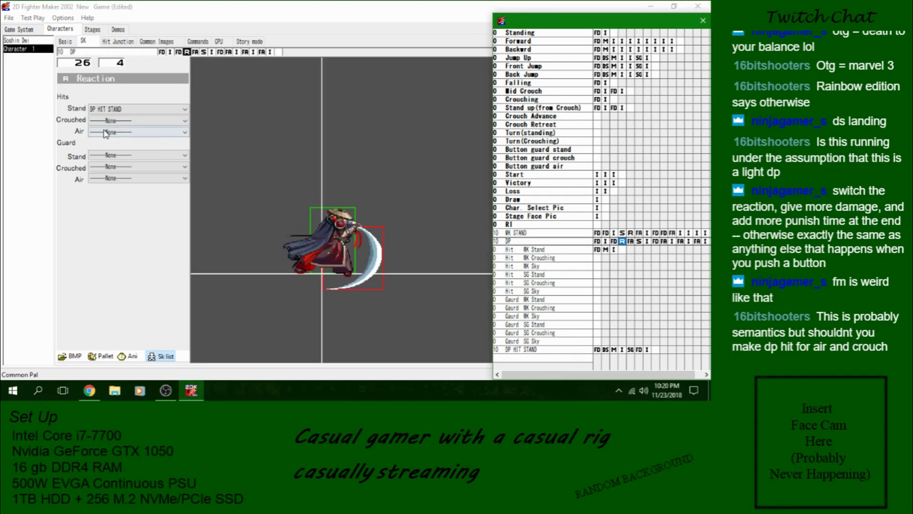
{"action": "left_click", "coordinate": [143, 120]}
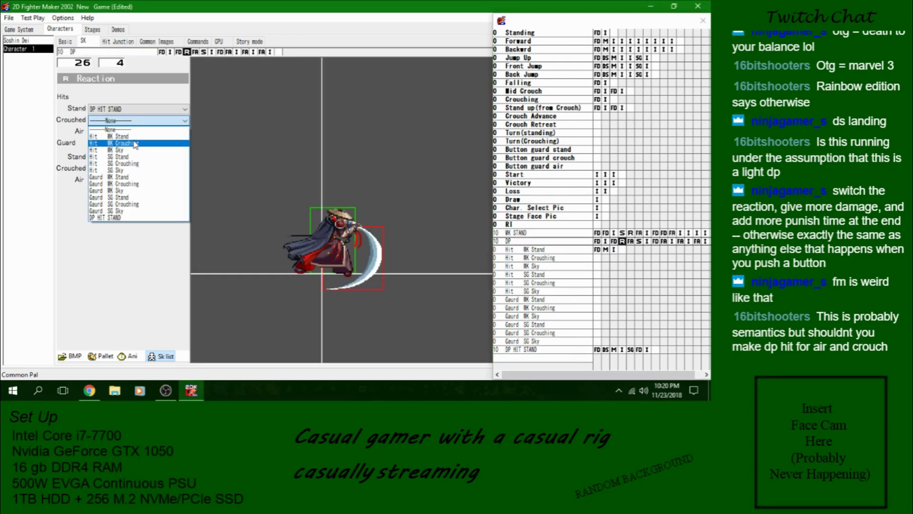
{"action": "left_click", "coordinate": [133, 217]}
{"action": "left_click", "coordinate": [132, 133]}
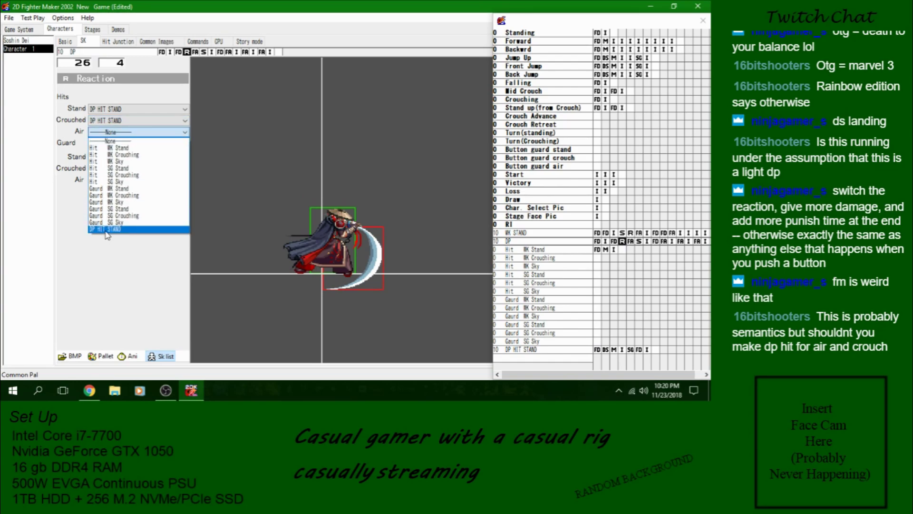
{"action": "left_click", "coordinate": [108, 237]}
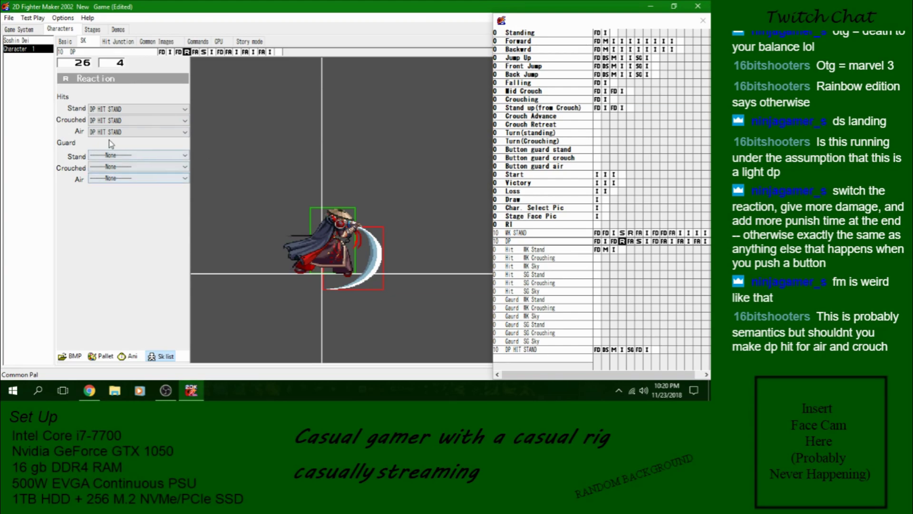
Step: Add a script named BG to New Stage1, above its player layers
{"action": "left_click", "coordinate": [92, 29]}
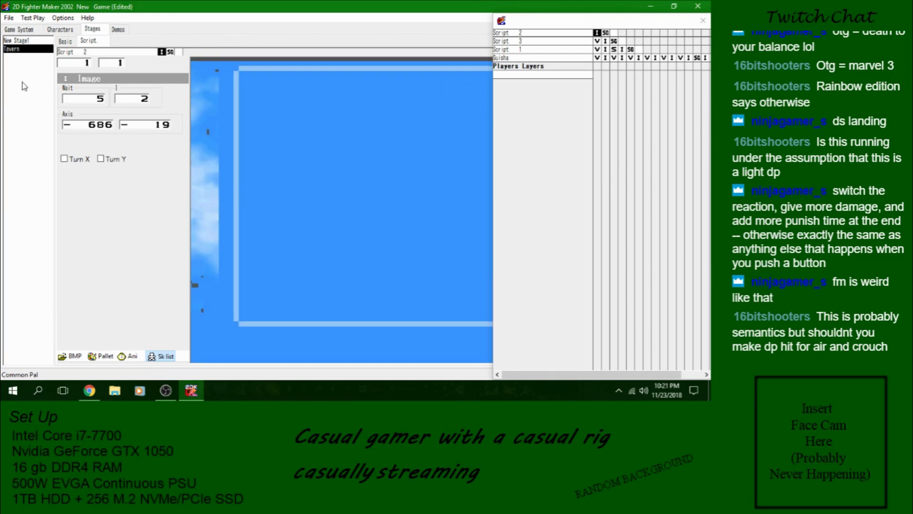
{"action": "left_click", "coordinate": [28, 42]}
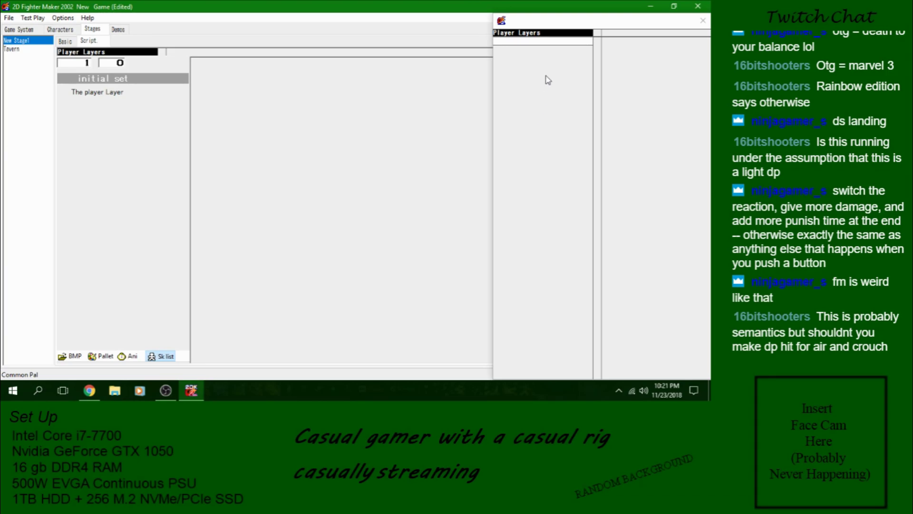
{"action": "right_click", "coordinate": [549, 43]}
{"action": "left_click", "coordinate": [571, 40]}
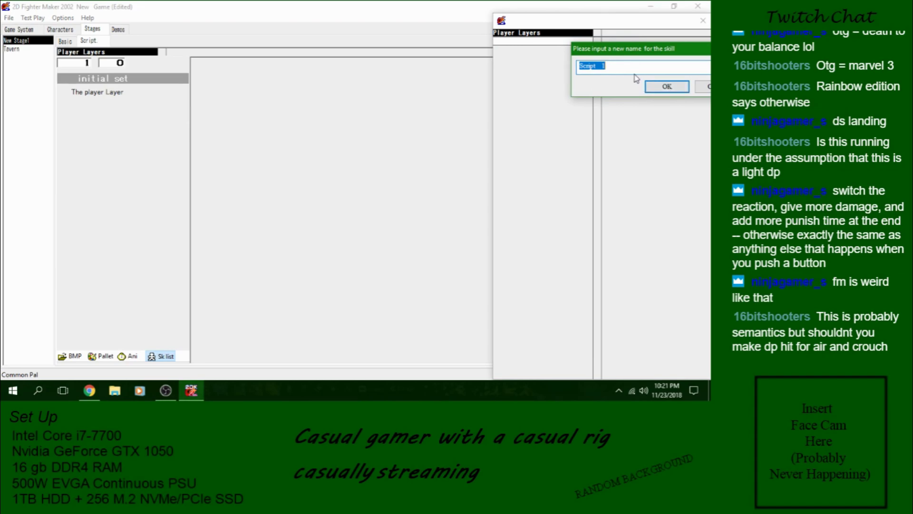
{"action": "type", "text": "BG"}
{"action": "key", "text": "Return"}
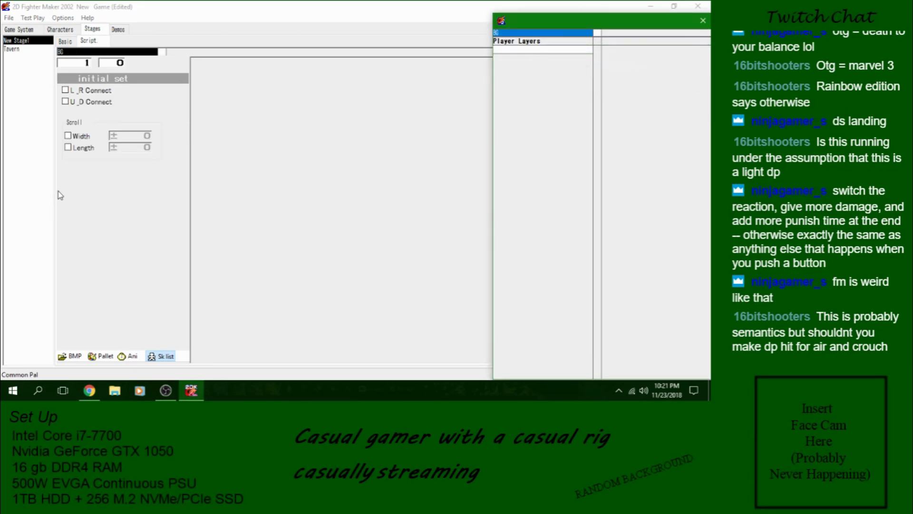
Step: Check the first script of the Tavern stage for reference, and add an Image block to New Stage1's BG script
{"action": "left_click", "coordinate": [14, 49]}
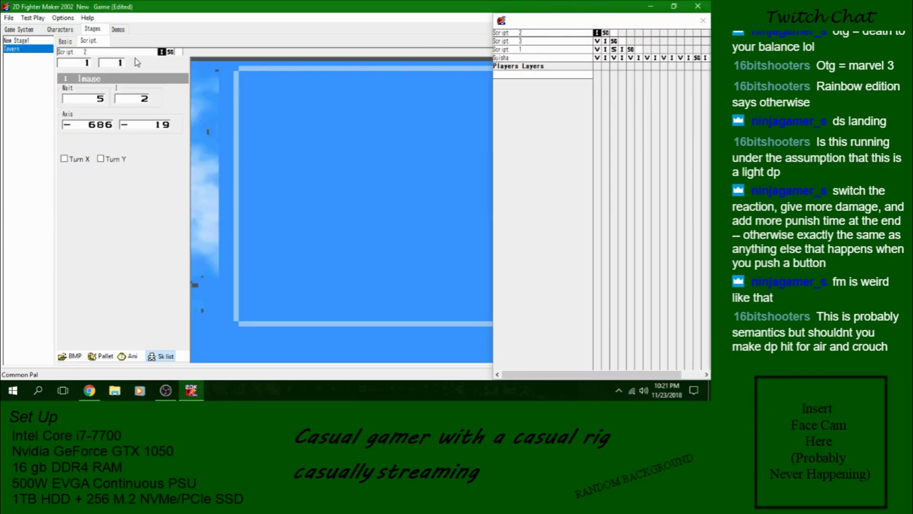
{"action": "left_click", "coordinate": [579, 35]}
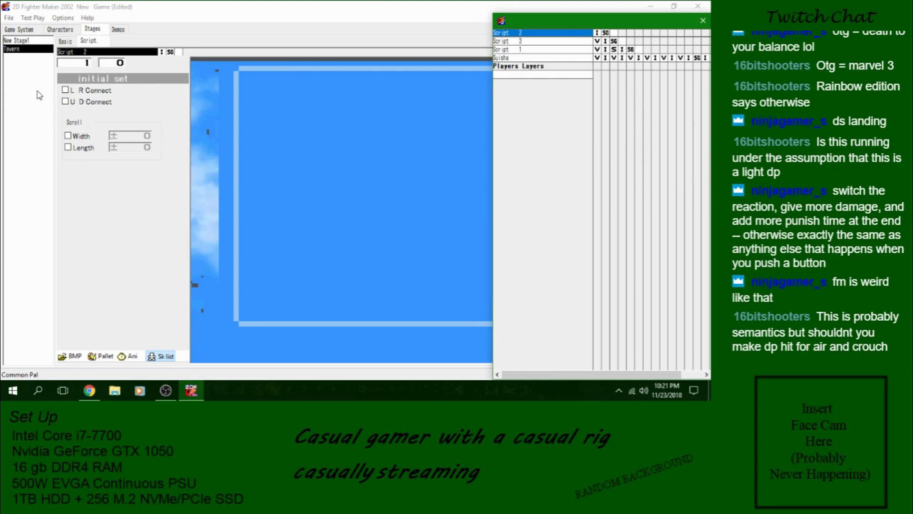
{"action": "left_click", "coordinate": [27, 42]}
{"action": "left_click", "coordinate": [598, 33]}
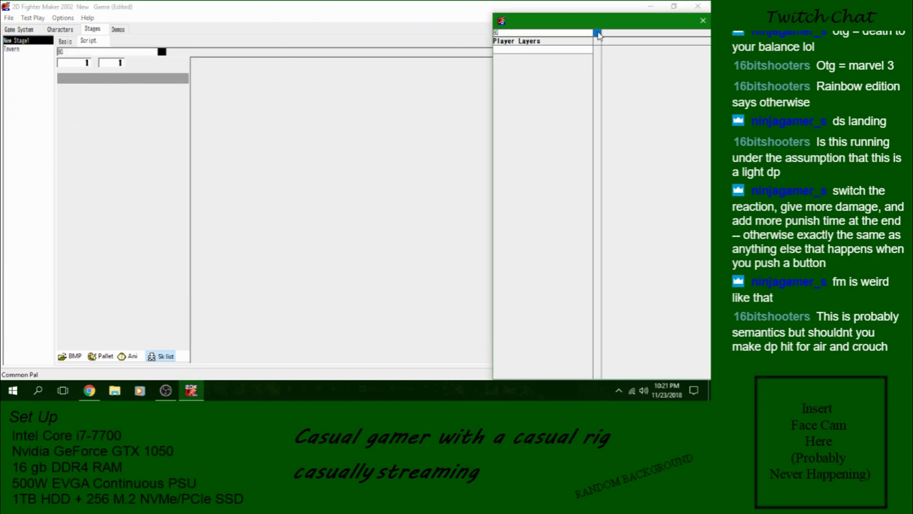
{"action": "right_click", "coordinate": [598, 35]}
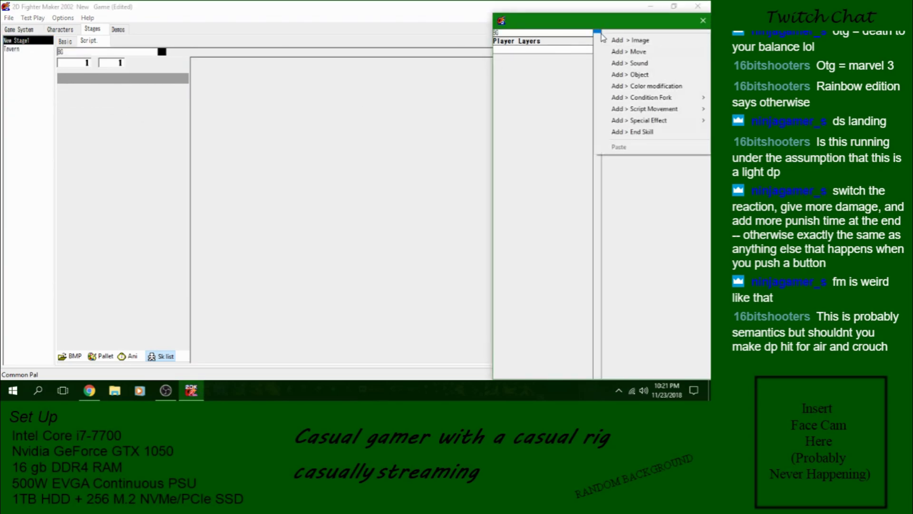
{"action": "left_click", "coordinate": [630, 40]}
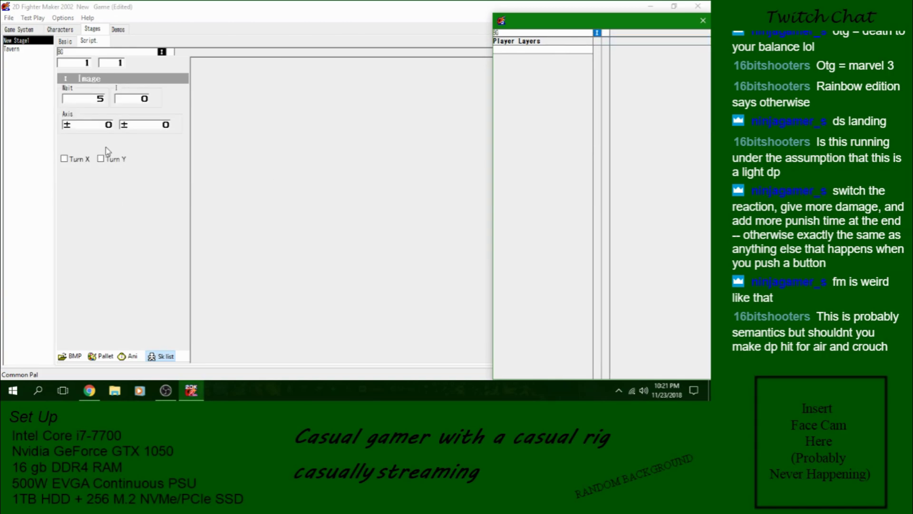
Step: Start loading a bitmap for the BG image and browse to the Far folder inside Sources > Stages
{"action": "left_click", "coordinate": [73, 357]}
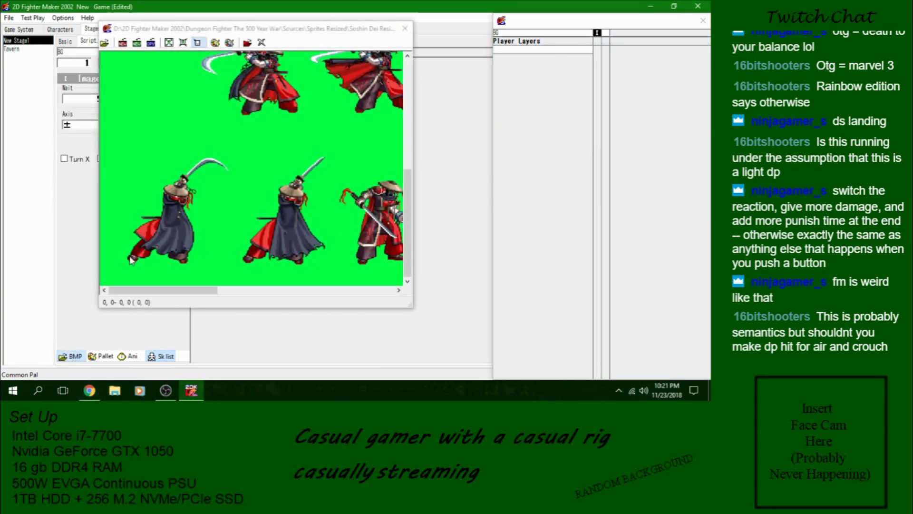
{"action": "left_click", "coordinate": [105, 42]}
{"action": "scroll", "coordinate": [345, 151], "scroll_direction": "down", "scroll_amount": 1}
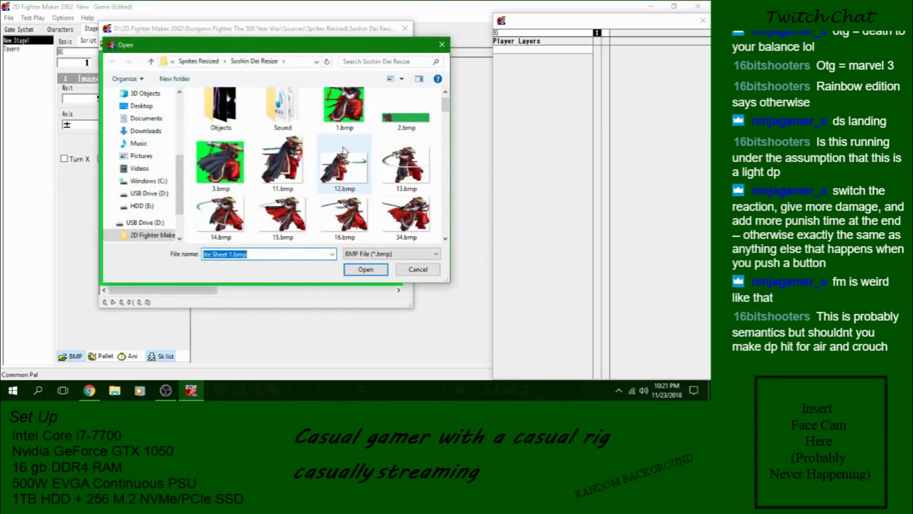
{"action": "left_click", "coordinate": [200, 61]}
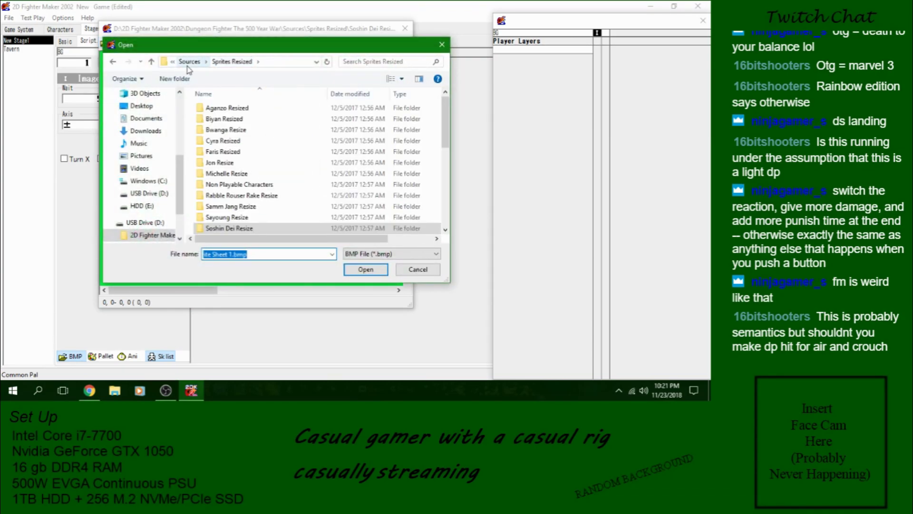
{"action": "left_click", "coordinate": [189, 62]}
{"action": "scroll", "coordinate": [250, 200], "scroll_direction": "up", "scroll_amount": 1}
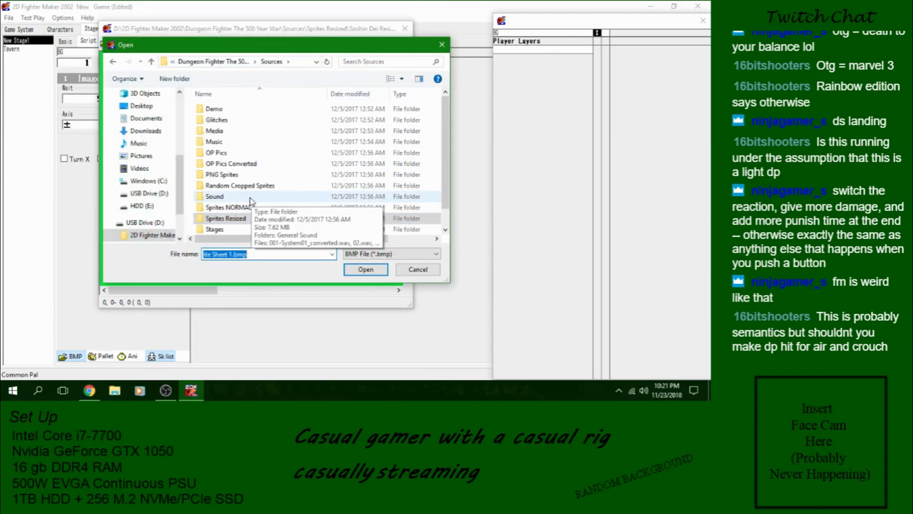
{"action": "scroll", "coordinate": [250, 202], "scroll_direction": "down", "scroll_amount": 1}
{"action": "double_click", "coordinate": [227, 205]}
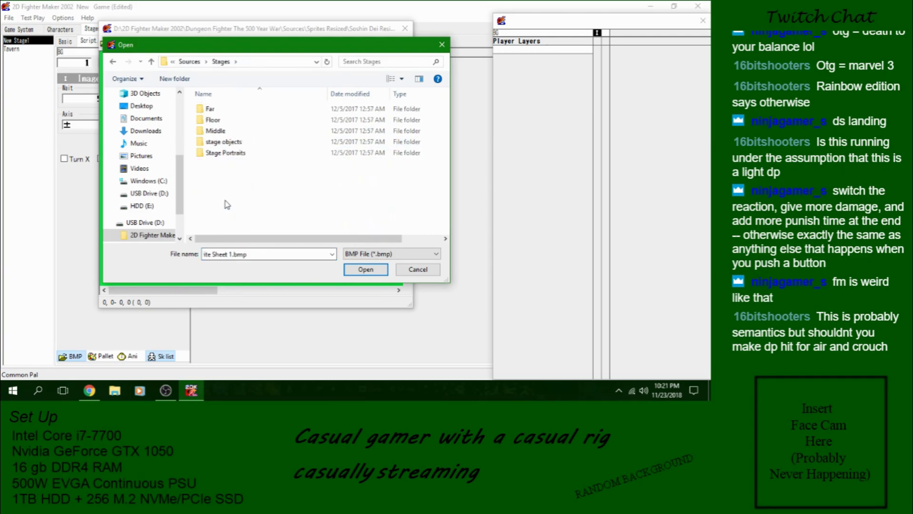
{"action": "double_click", "coordinate": [209, 108]}
Step: Show the Far folder's bitmaps as large thumbnails and load Bwanga Stage Sky.bmp for the BG image
{"action": "scroll", "coordinate": [298, 120], "scroll_direction": "down", "scroll_amount": 2}
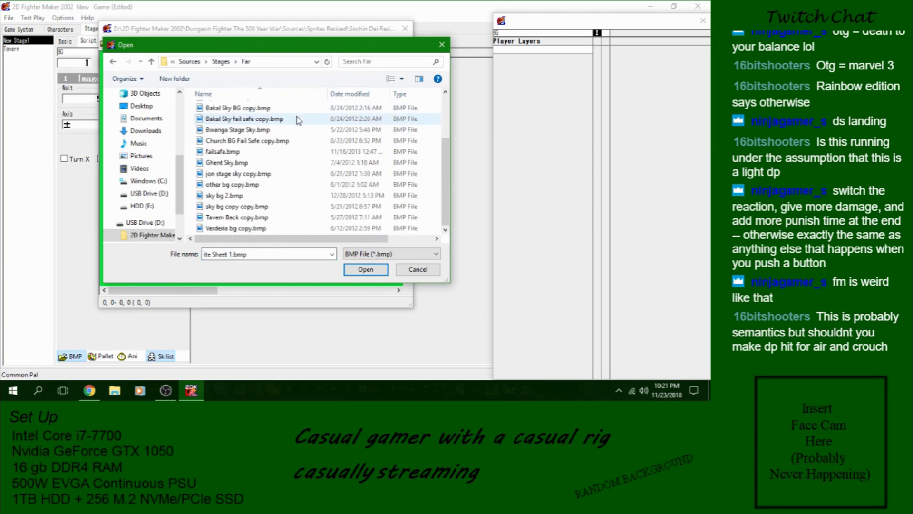
{"action": "right_click", "coordinate": [191, 123]}
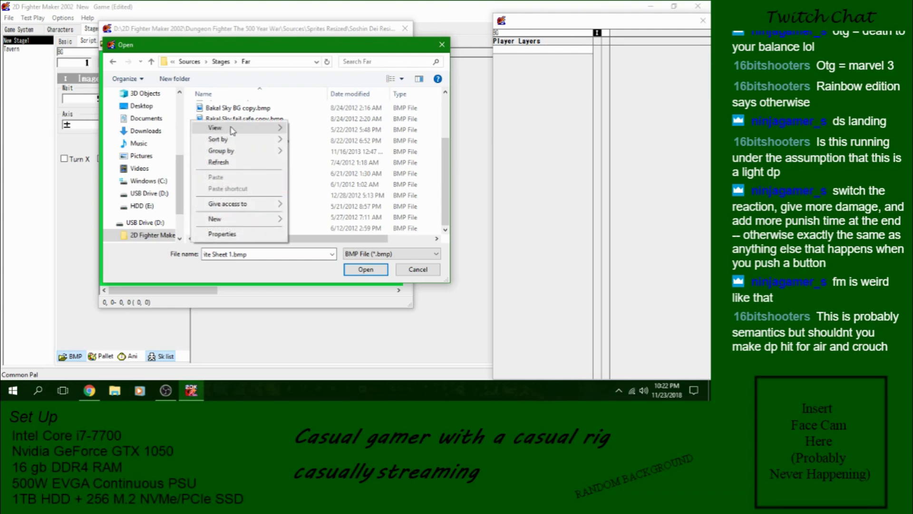
{"action": "mouse_move", "coordinate": [232, 130]}
{"action": "left_click", "coordinate": [335, 138]}
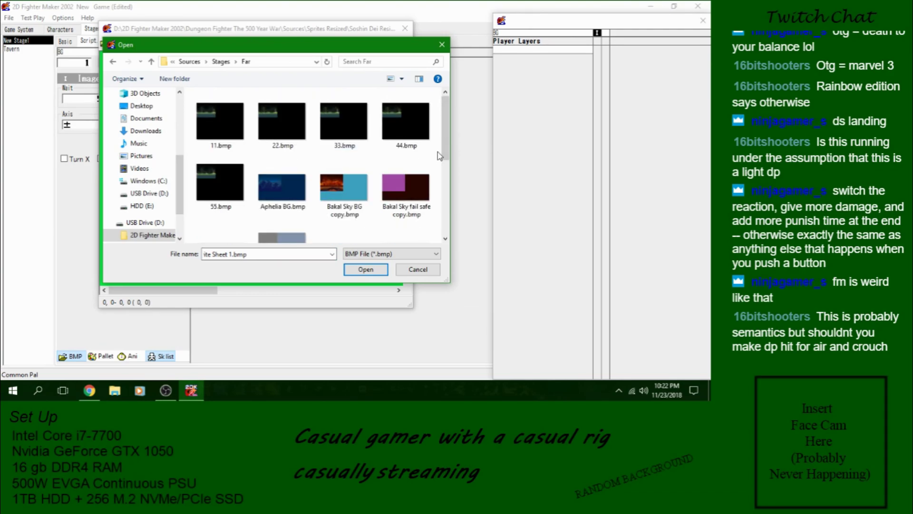
{"action": "scroll", "coordinate": [439, 156], "scroll_direction": "down", "scroll_amount": 3}
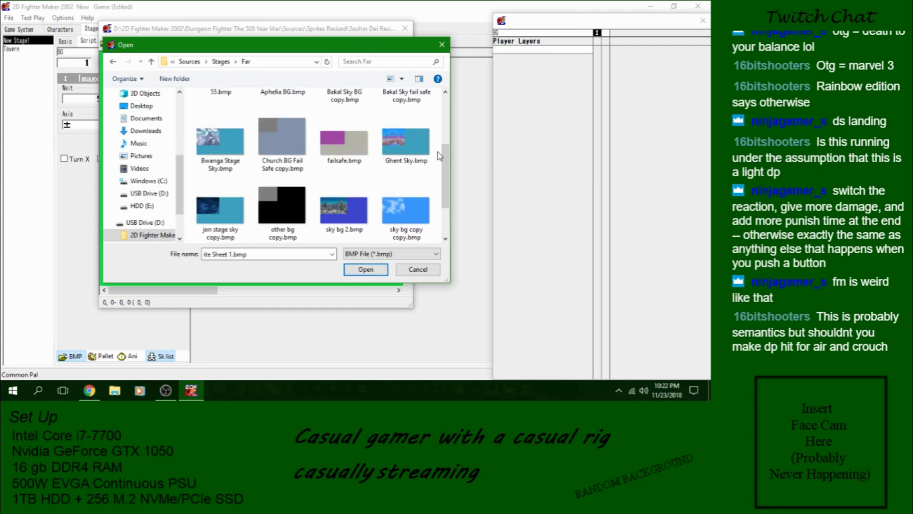
{"action": "scroll", "coordinate": [438, 152], "scroll_direction": "down", "scroll_amount": 3}
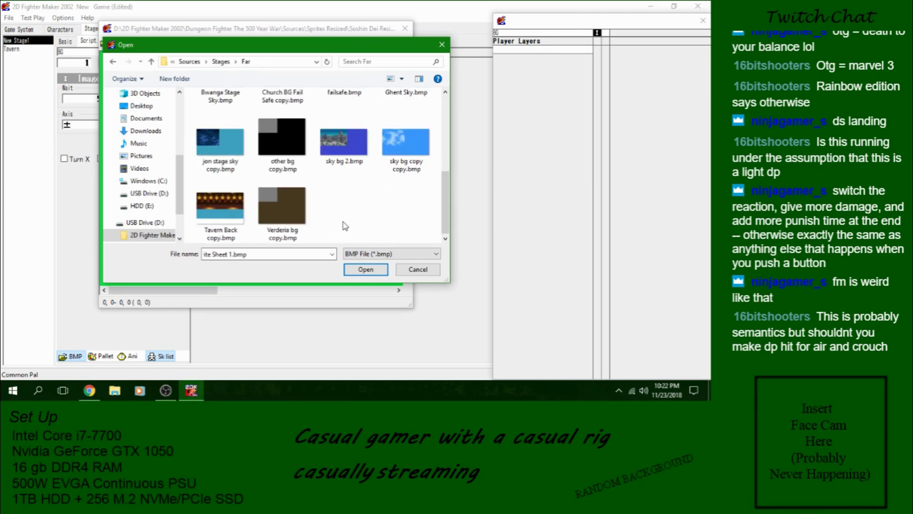
{"action": "scroll", "coordinate": [343, 228], "scroll_direction": "up", "scroll_amount": 1}
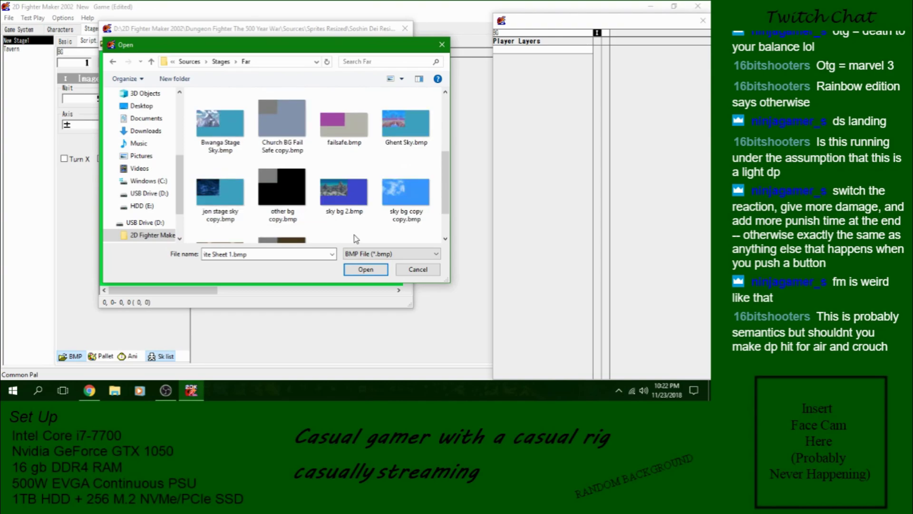
{"action": "scroll", "coordinate": [357, 238], "scroll_direction": "up", "scroll_amount": 1}
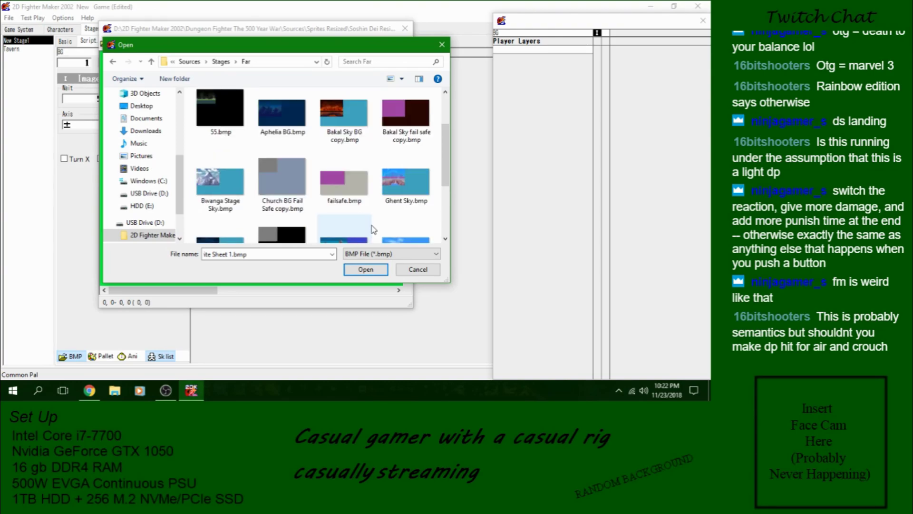
{"action": "left_click", "coordinate": [206, 188]}
{"action": "double_click", "coordinate": [206, 188]}
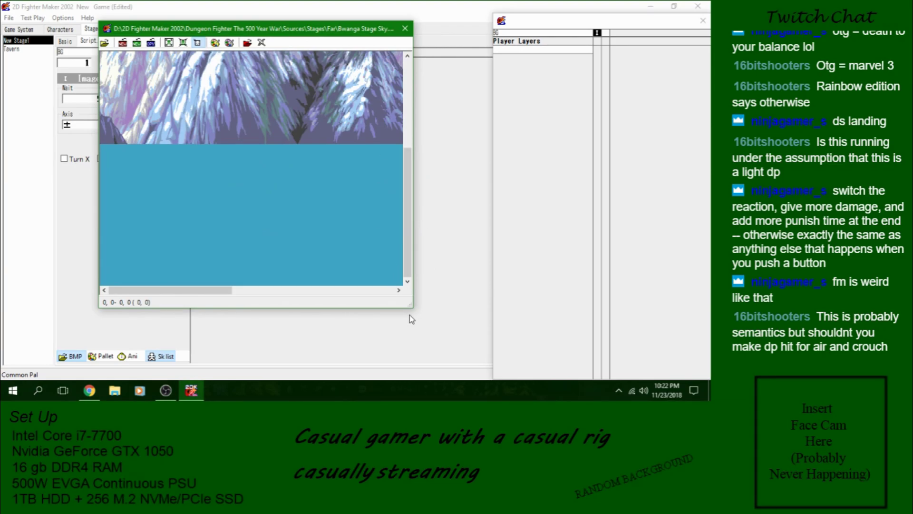
Step: Enlarge the bitmap window, select only the mountain picture without the blue filler, and insert it as the BG script's image
{"action": "left_click_drag", "start_coordinate": [410, 305], "coordinate": [589, 371]}
{"action": "left_click_drag", "start_coordinate": [410, 29], "coordinate": [388, 45]}
{"action": "left_click_drag", "start_coordinate": [563, 216], "coordinate": [565, 109]}
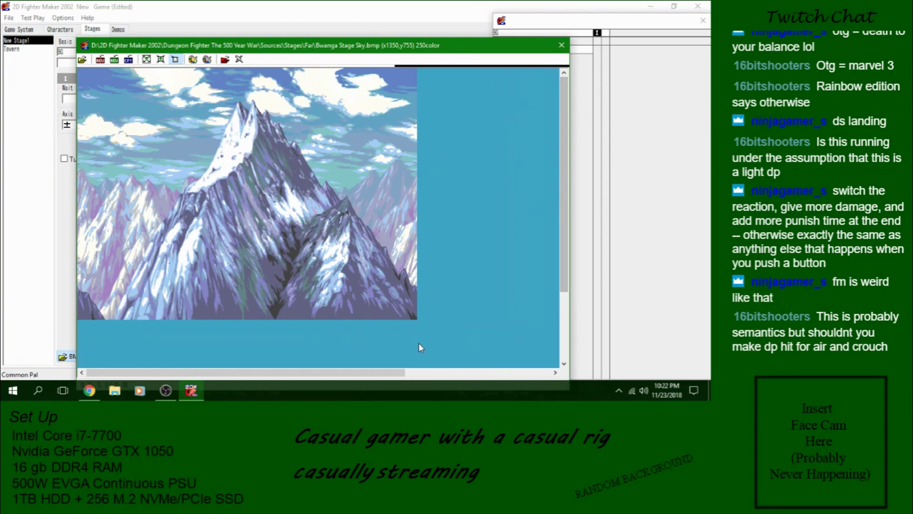
{"action": "left_click_drag", "start_coordinate": [454, 337], "coordinate": [65, 60]}
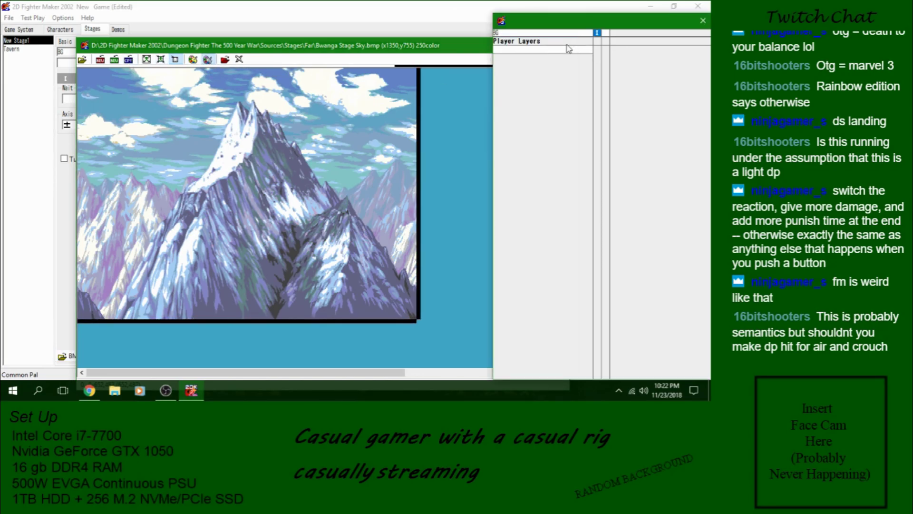
{"action": "left_click", "coordinate": [562, 45]}
{"action": "mouse_move", "coordinate": [425, 272]}
{"action": "left_mouse_down"}
{"action": "mouse_move", "coordinate": [392, 303]}
{"action": "mouse_move", "coordinate": [413, 269]}
{"action": "mouse_move", "coordinate": [414, 281]}
{"action": "left_mouse_up"}
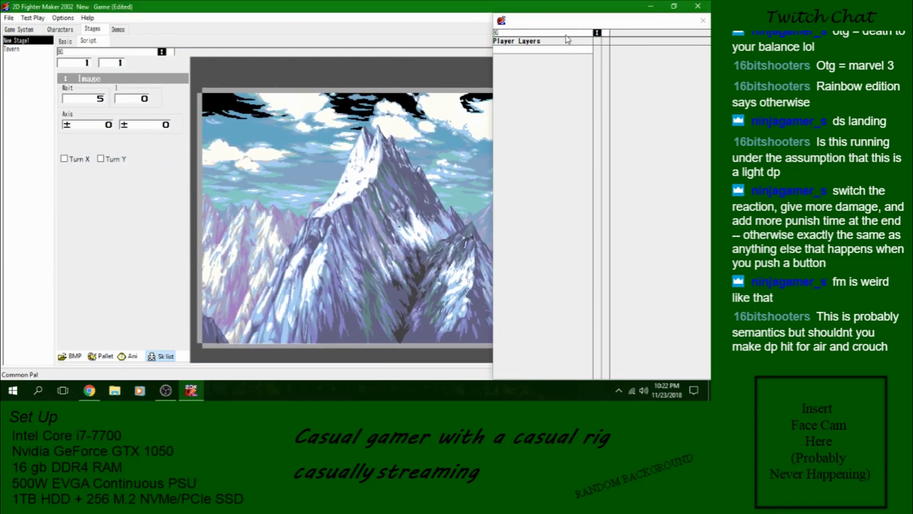
{"action": "left_click", "coordinate": [369, 230]}
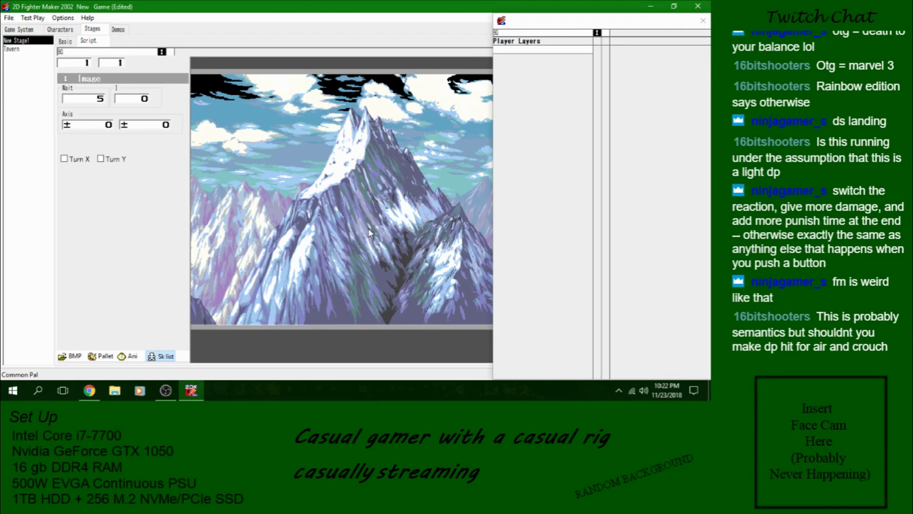
Step: Add a script named Floor to New Stage1, directly above Player Layers
{"action": "left_click", "coordinate": [546, 41]}
{"action": "right_click", "coordinate": [547, 41]}
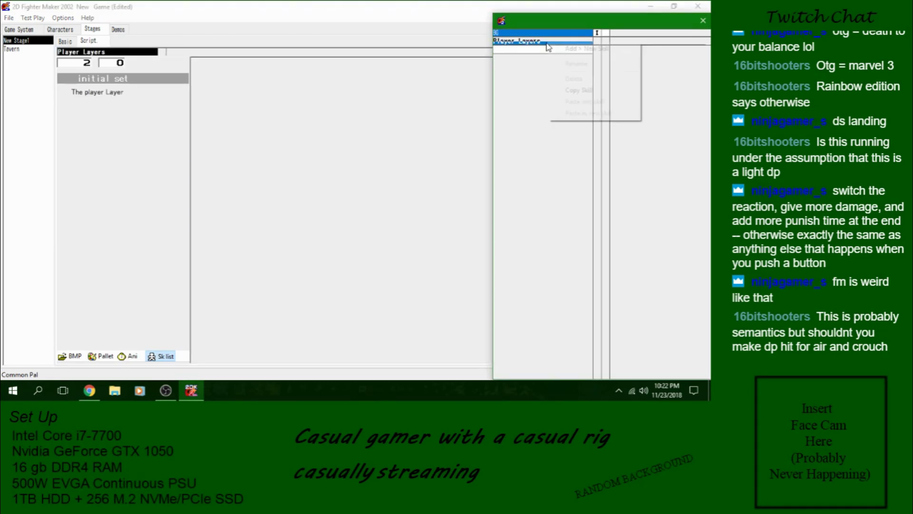
{"action": "left_click", "coordinate": [588, 49]}
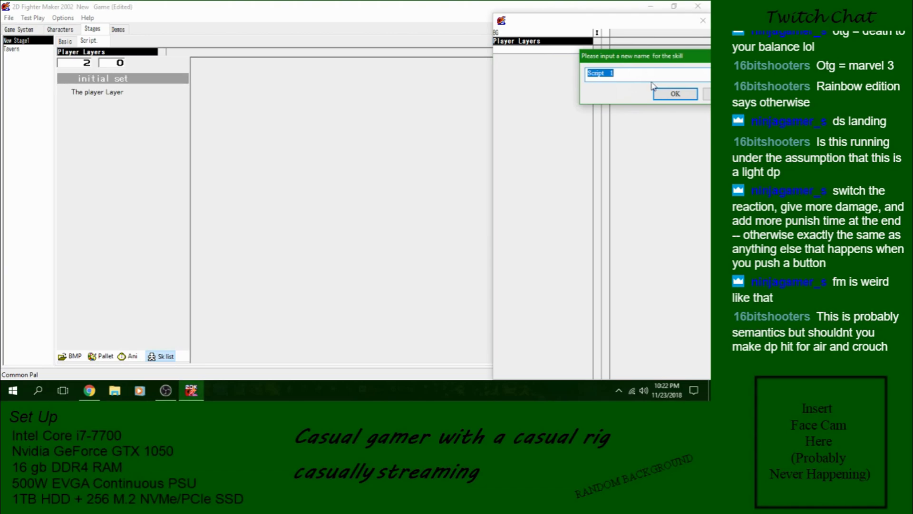
{"action": "type", "text": "Floor"}
{"action": "left_click", "coordinate": [661, 94]}
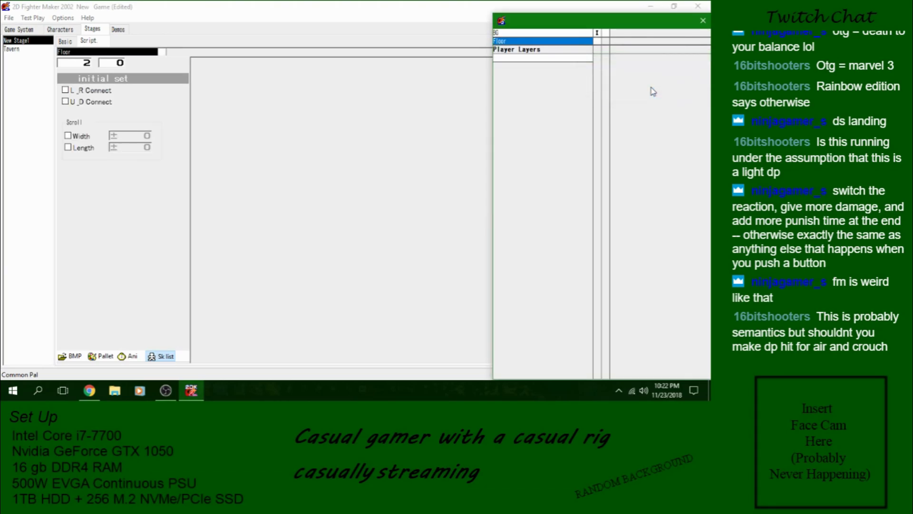
Step: Enable width and length scrolling for the Floor script, each at +100
{"action": "left_click", "coordinate": [79, 135]}
{"action": "left_click", "coordinate": [79, 135]}
{"action": "left_click", "coordinate": [80, 148]}
{"action": "left_click", "coordinate": [132, 148]}
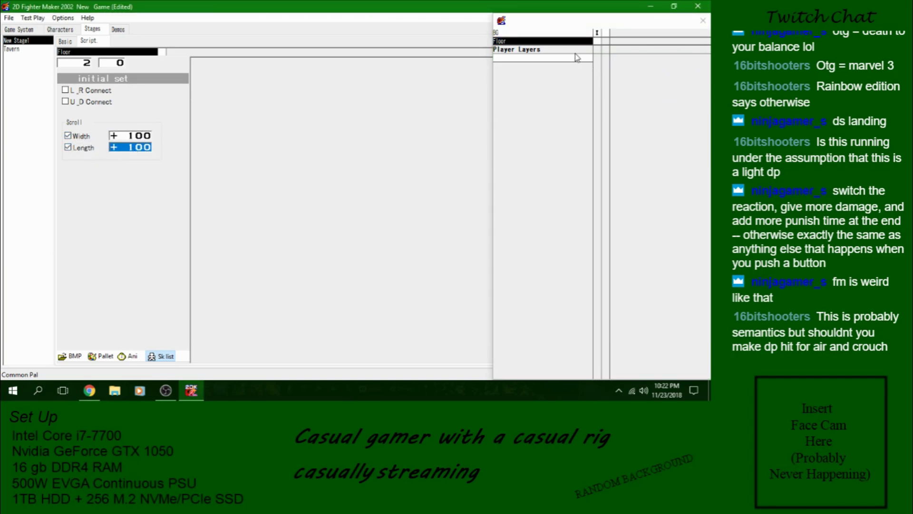
{"action": "right_click", "coordinate": [594, 49]}
{"action": "left_click", "coordinate": [609, 52]}
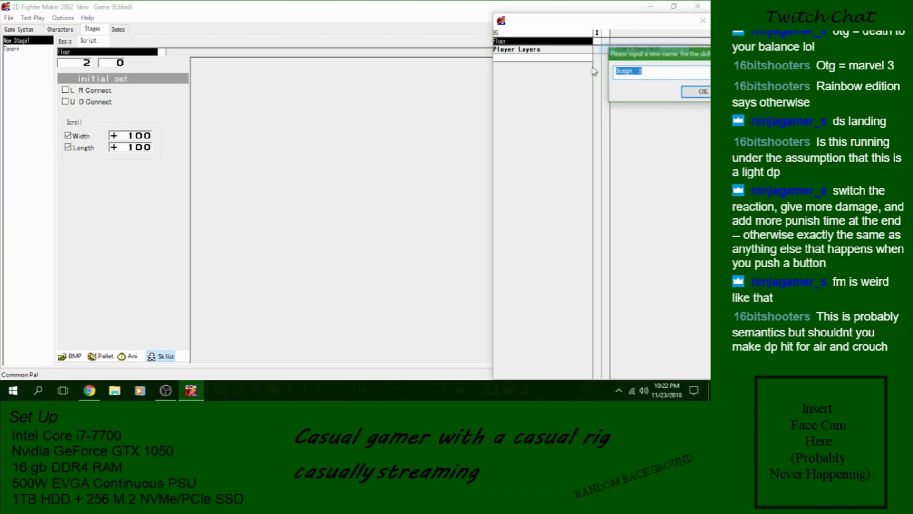
{"action": "left_click_drag", "start_coordinate": [671, 55], "coordinate": [485, 79]}
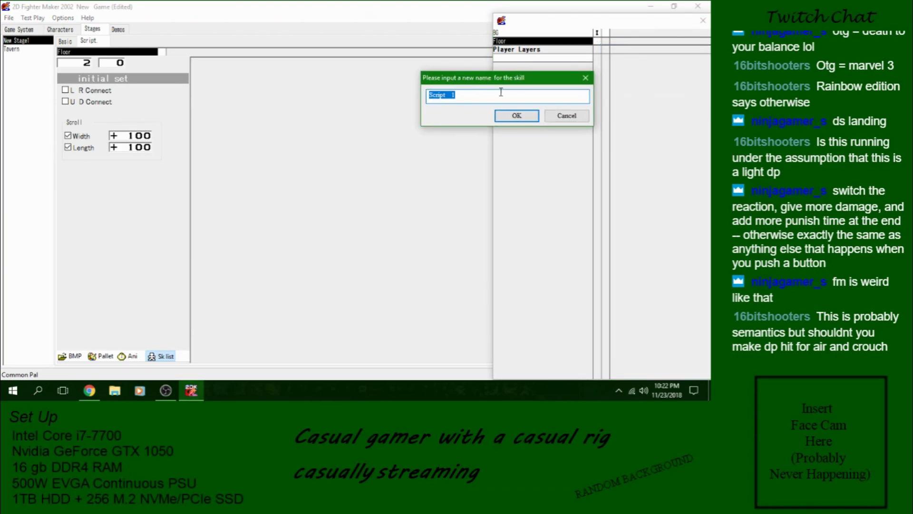
{"action": "left_click", "coordinate": [555, 118]}
Step: Start loading a bitmap for the Floor script's first block and show the Stages > Floor folder with large icons
{"action": "left_click", "coordinate": [596, 42]}
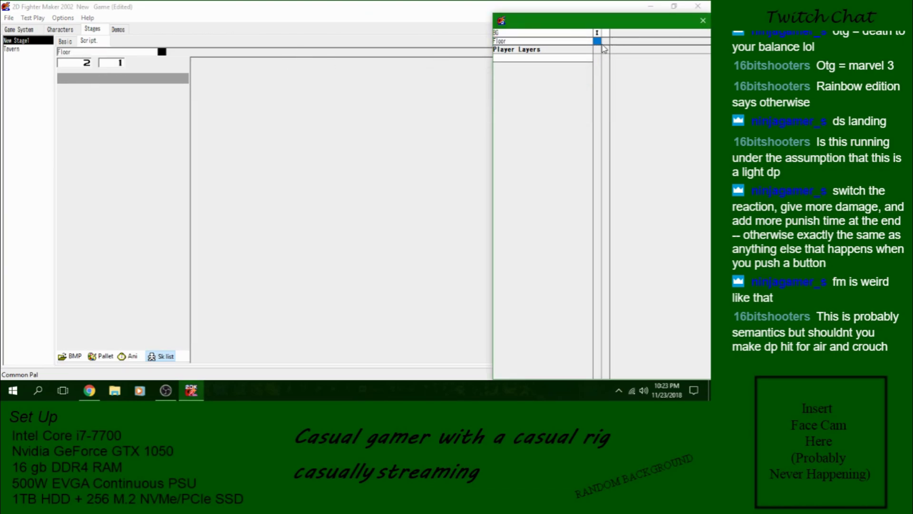
{"action": "right_click", "coordinate": [596, 43]}
{"action": "left_click", "coordinate": [72, 356]}
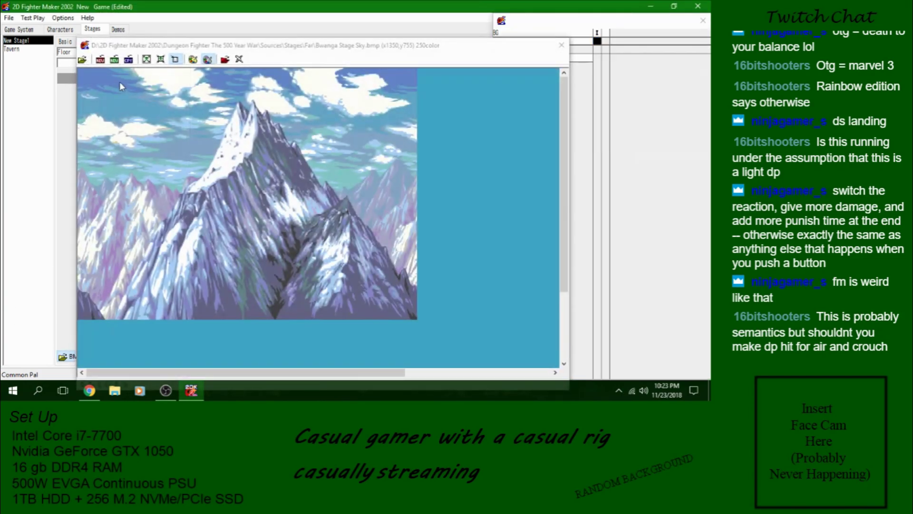
{"action": "left_click", "coordinate": [88, 62]}
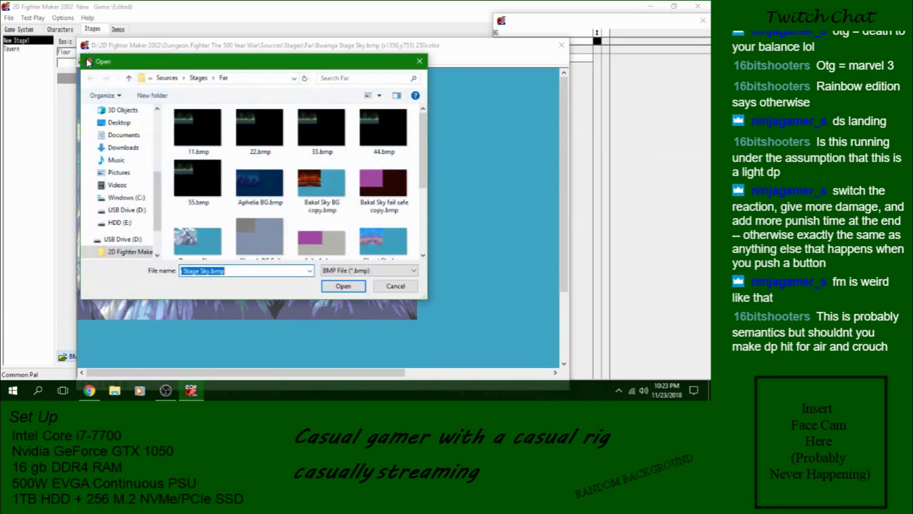
{"action": "left_click", "coordinate": [198, 78]}
{"action": "double_click", "coordinate": [294, 135]}
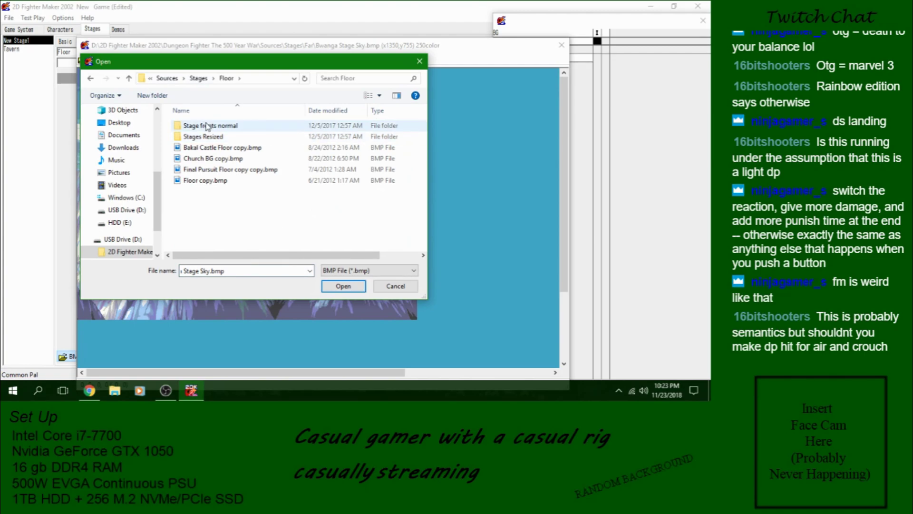
{"action": "right_click", "coordinate": [236, 224]}
{"action": "mouse_move", "coordinate": [315, 232]}
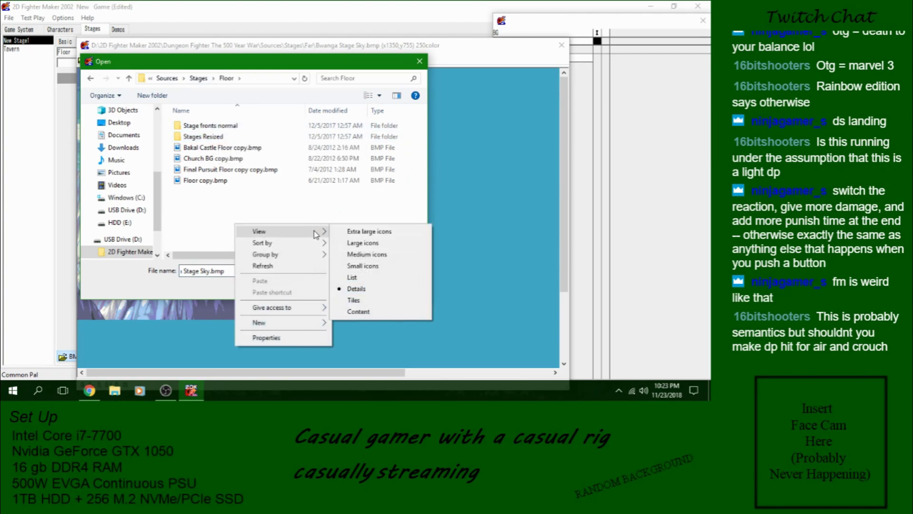
{"action": "left_click", "coordinate": [363, 242]}
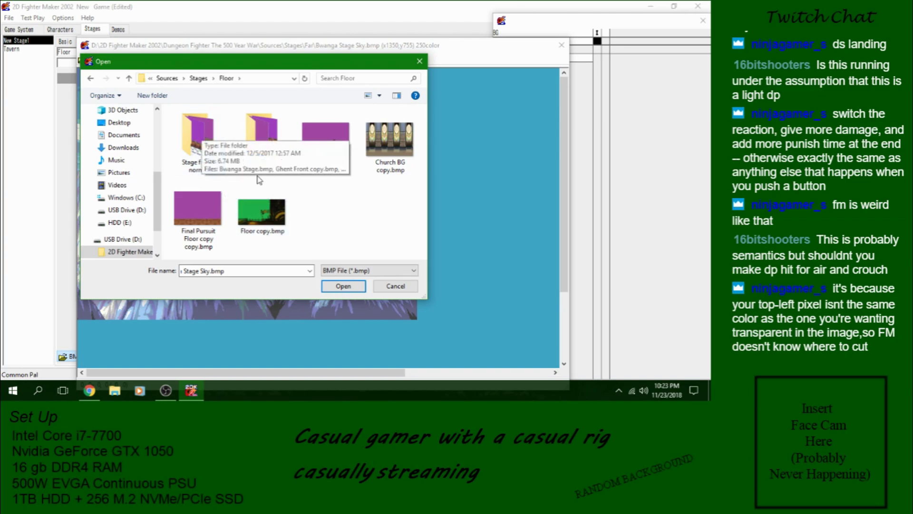
Step: Load Shallow Keep Front copy.bmp from the Stages Resized folder, viewing its bitmaps as large icons
{"action": "double_click", "coordinate": [263, 143]}
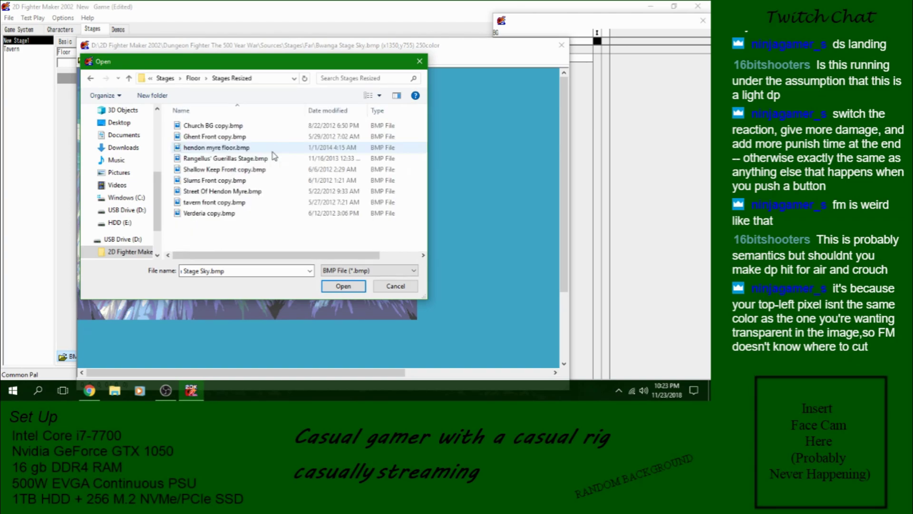
{"action": "right_click", "coordinate": [258, 241]}
{"action": "mouse_move", "coordinate": [342, 248]}
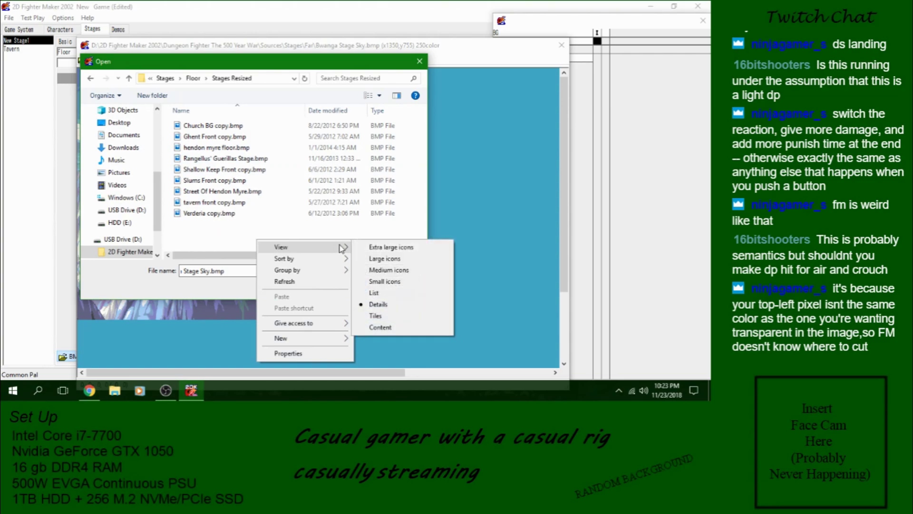
{"action": "left_click", "coordinate": [392, 262]}
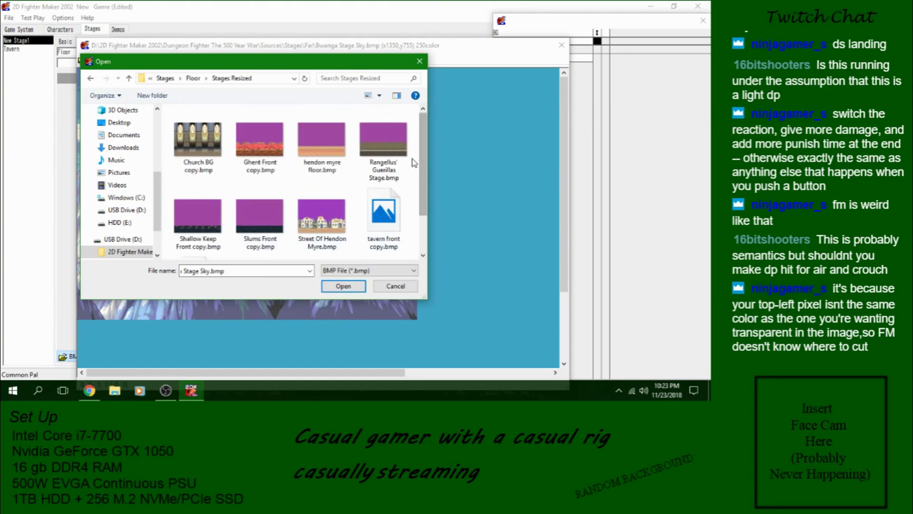
{"action": "scroll", "coordinate": [410, 159], "scroll_direction": "down", "scroll_amount": 2}
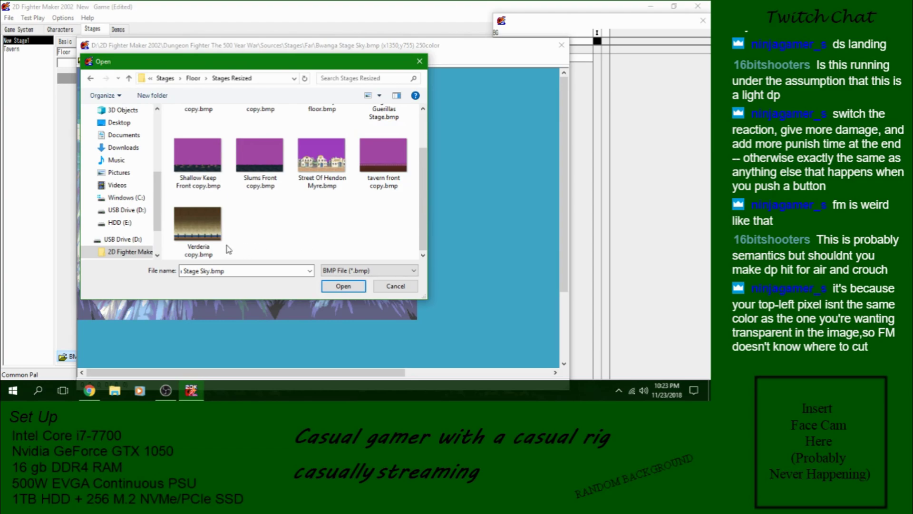
{"action": "scroll", "coordinate": [307, 238], "scroll_direction": "up", "scroll_amount": 2}
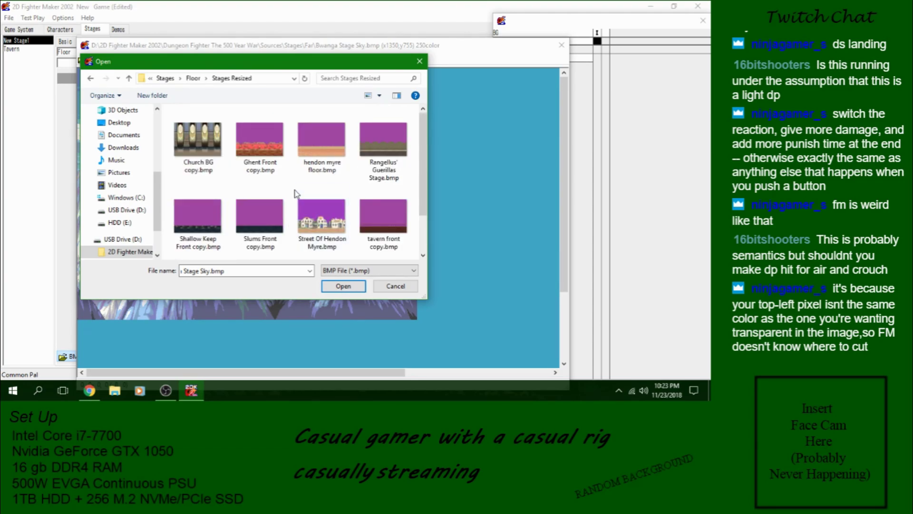
{"action": "double_click", "coordinate": [198, 227]}
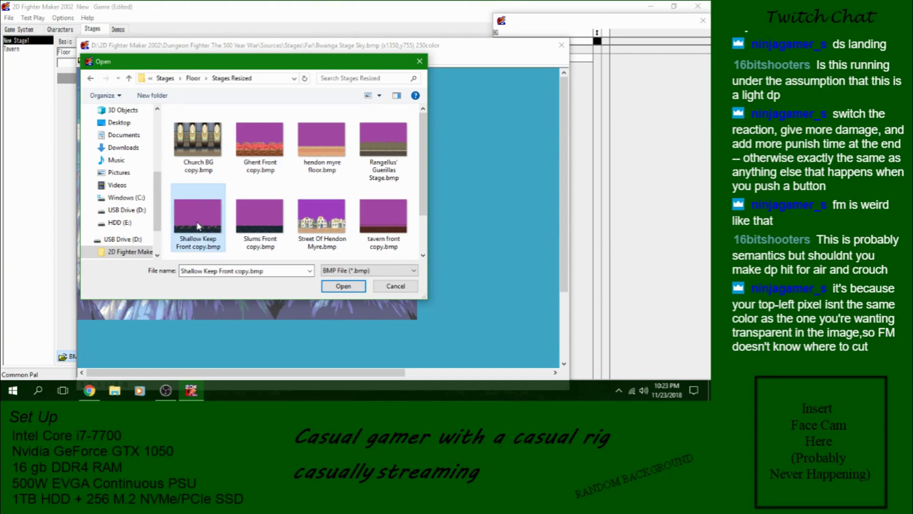
Step: Shrink the selection to the visible ground artwork of the Shallow Keep bitmap and insert it as the Floor script's image
{"action": "left_click_drag", "start_coordinate": [564, 136], "coordinate": [564, 300]}
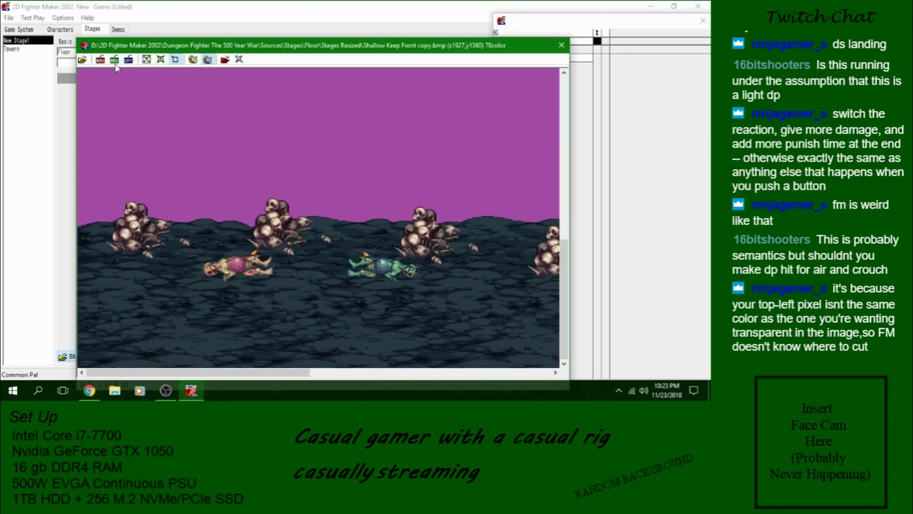
{"action": "left_click", "coordinate": [162, 59]}
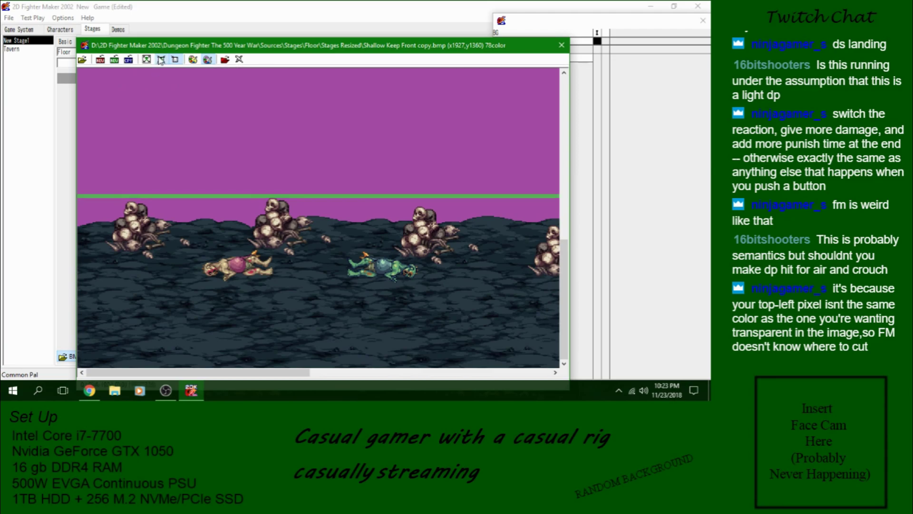
{"action": "left_click", "coordinate": [102, 61]}
{"action": "left_click", "coordinate": [562, 45]}
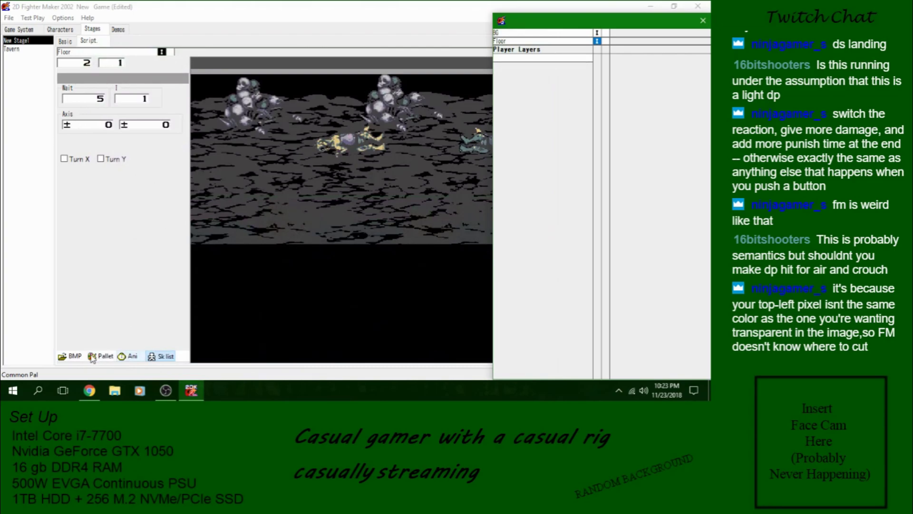
Step: Select the whole Shallow Keep Front bitmap and replace the Floor script's current image with it
{"action": "left_click", "coordinate": [70, 356]}
{"action": "left_click", "coordinate": [162, 59]}
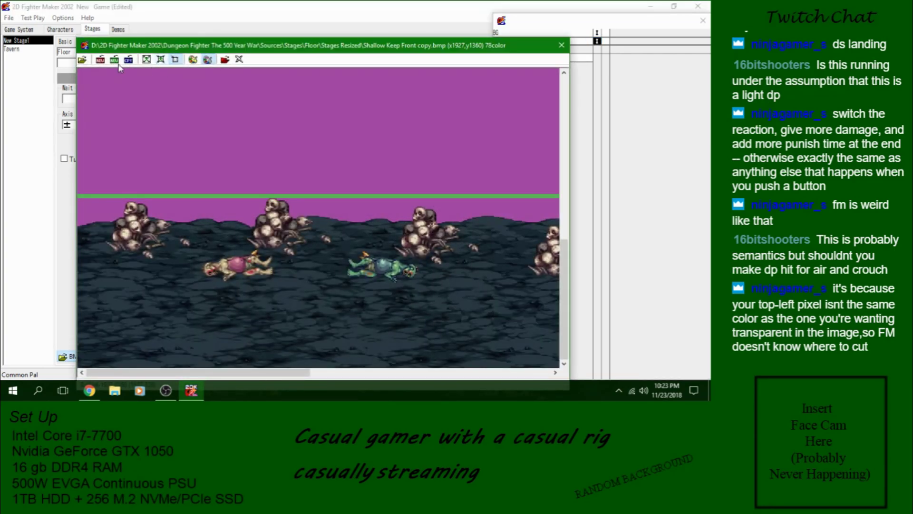
{"action": "left_click", "coordinate": [147, 60]}
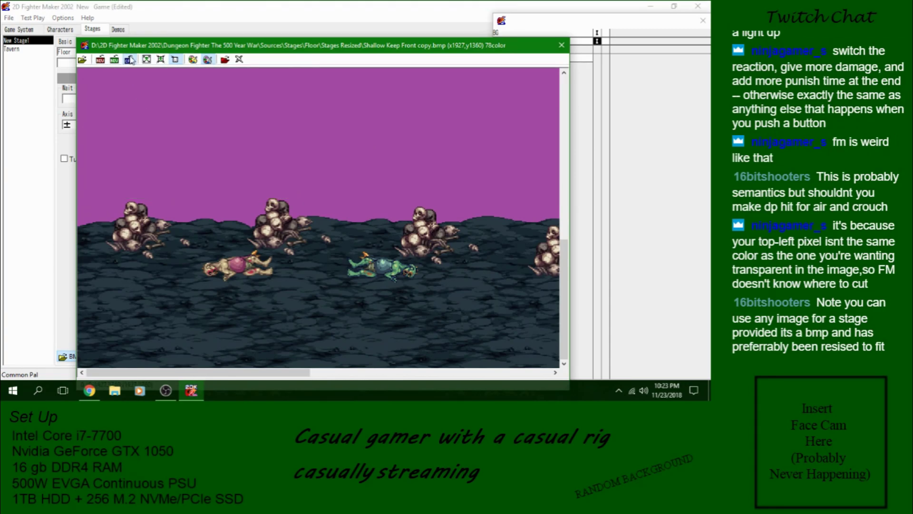
{"action": "left_click", "coordinate": [562, 45]}
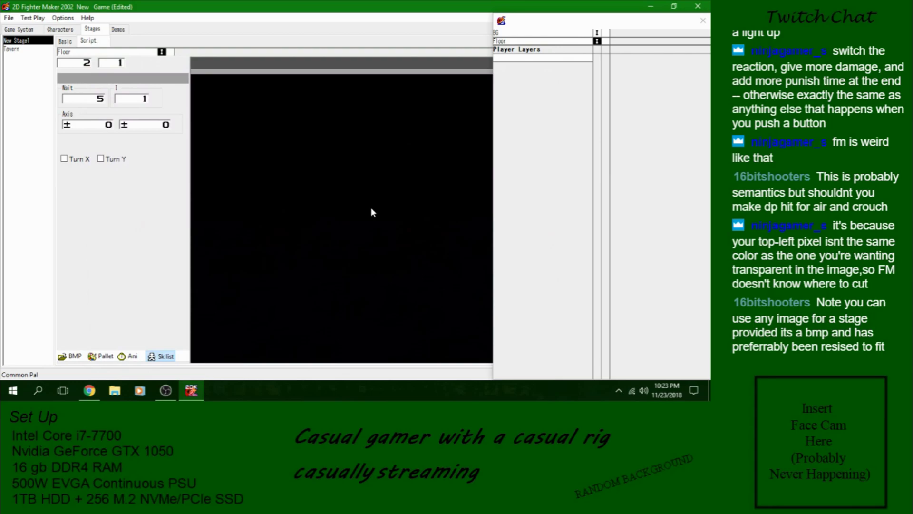
Step: Set the Floor image's vertical axis offset to -400 and preview the layered stage
{"action": "left_click_drag", "start_coordinate": [378, 218], "coordinate": [352, 318]}
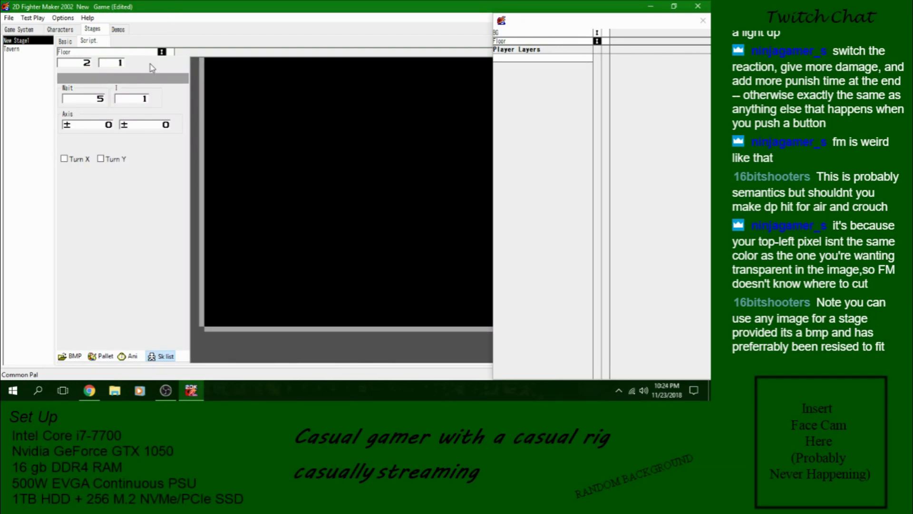
{"action": "right_click", "coordinate": [152, 125]}
{"action": "right_click", "coordinate": [153, 126]}
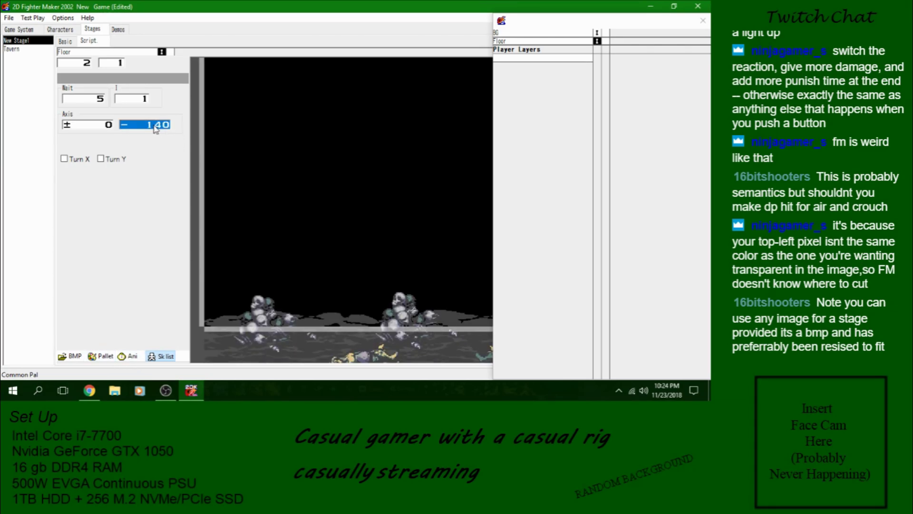
{"action": "right_click", "coordinate": [154, 127]}
{"action": "right_click", "coordinate": [153, 126]}
{"action": "right_click", "coordinate": [153, 126]}
{"action": "right_click", "coordinate": [154, 126]}
{"action": "right_click", "coordinate": [153, 126]}
{"action": "right_click", "coordinate": [153, 126]}
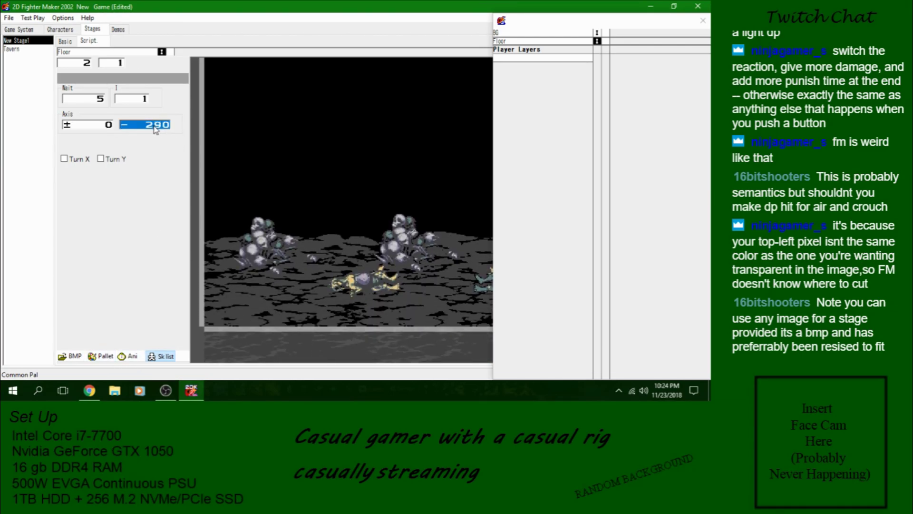
{"action": "right_click", "coordinate": [154, 126]}
{"action": "right_click", "coordinate": [154, 126]}
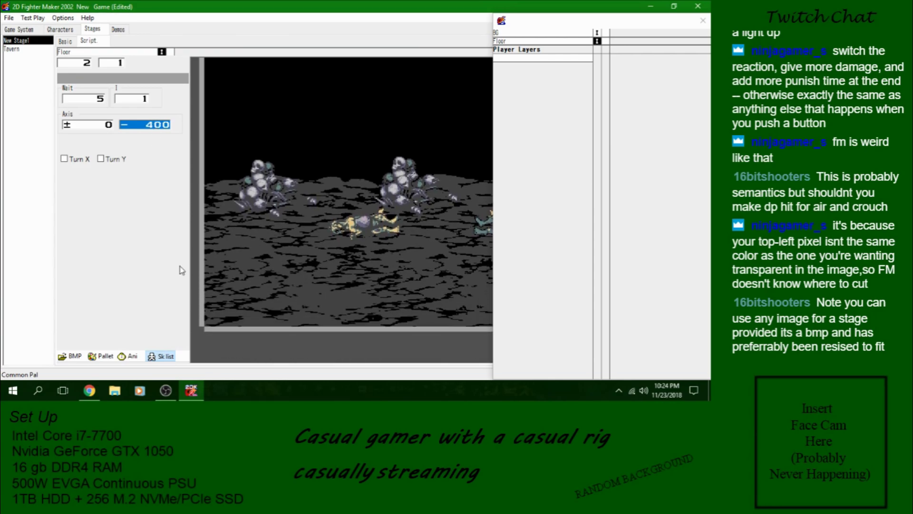
{"action": "left_click", "coordinate": [139, 356]}
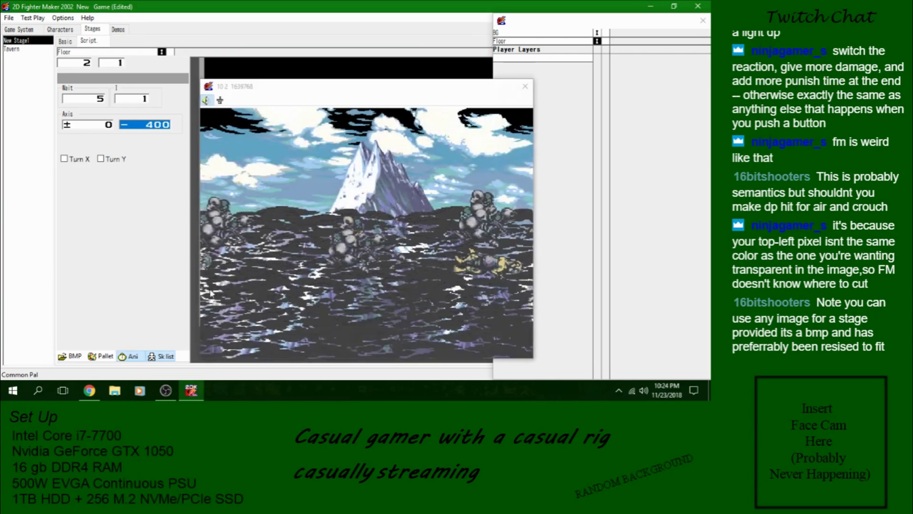
{"action": "left_click", "coordinate": [525, 86]}
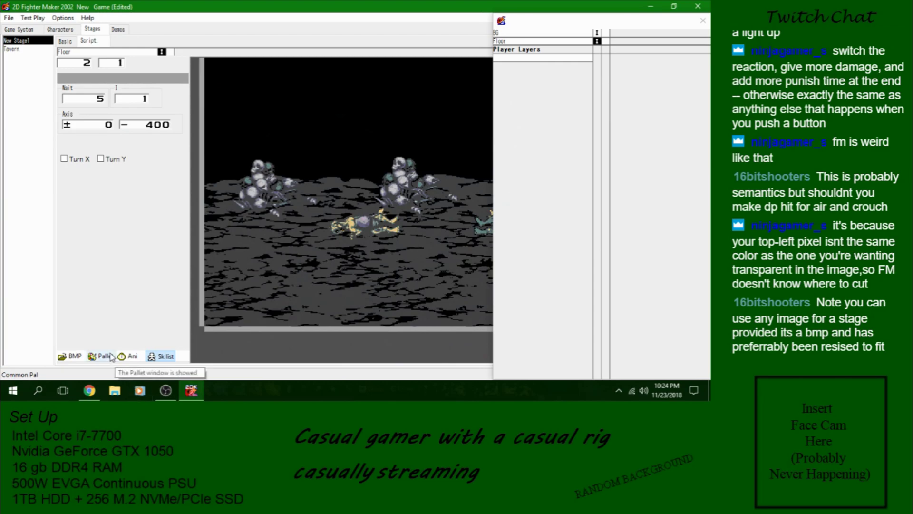
Step: Turn on the private palette for the Shallow Keep bitmap and replace the Floor script's image with it
{"action": "left_click", "coordinate": [72, 356]}
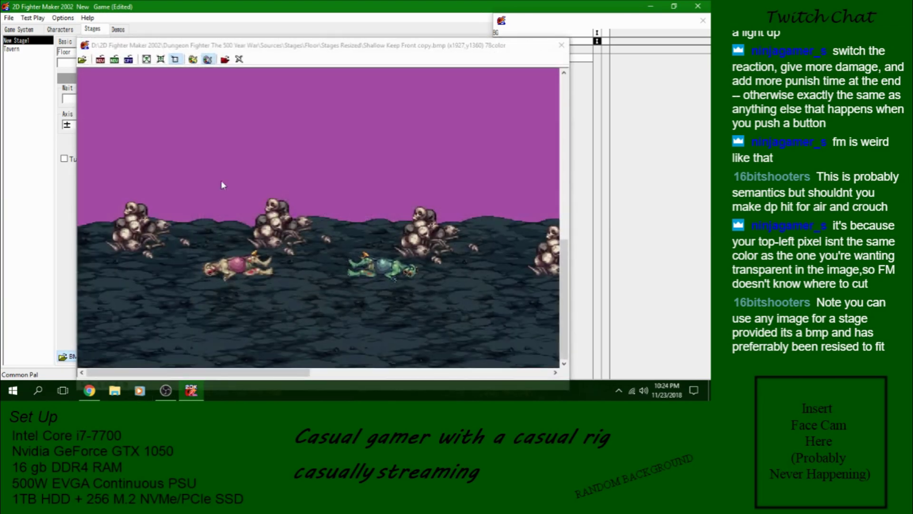
{"action": "left_click", "coordinate": [195, 63]}
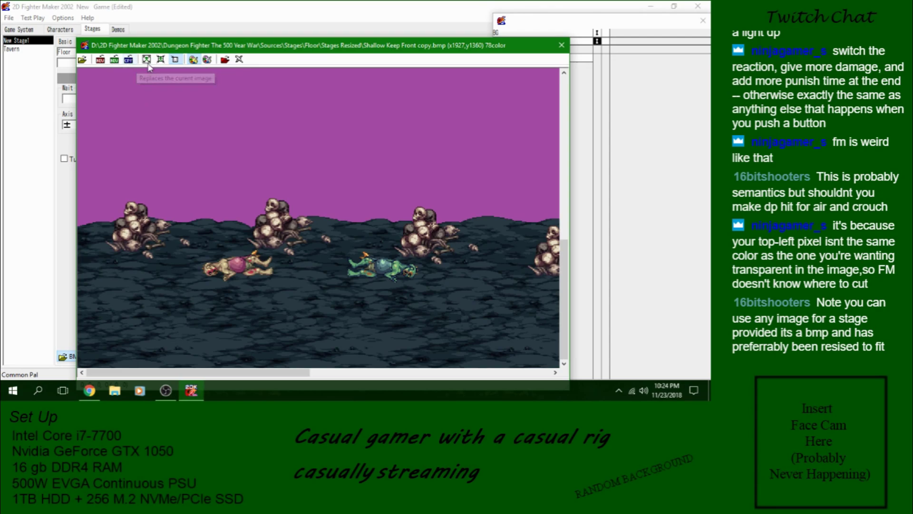
{"action": "left_click", "coordinate": [128, 62]}
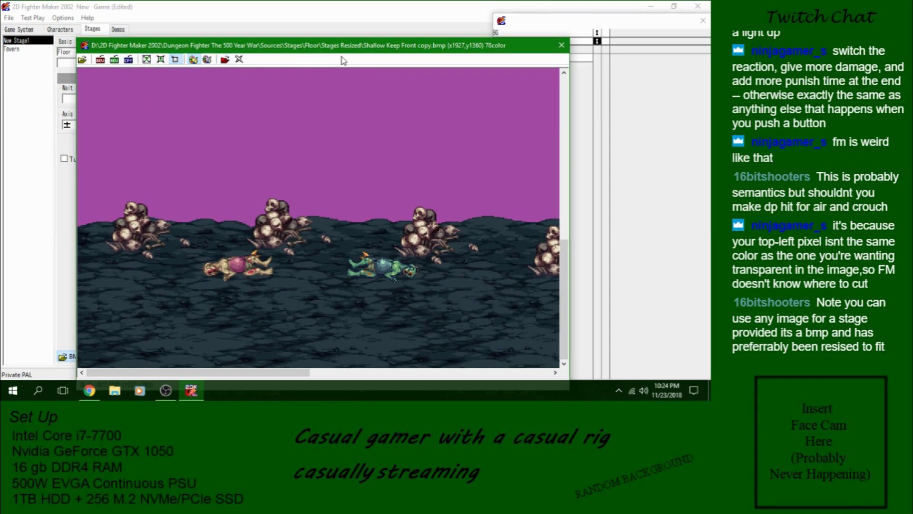
{"action": "left_click_drag", "start_coordinate": [321, 47], "coordinate": [293, 85]}
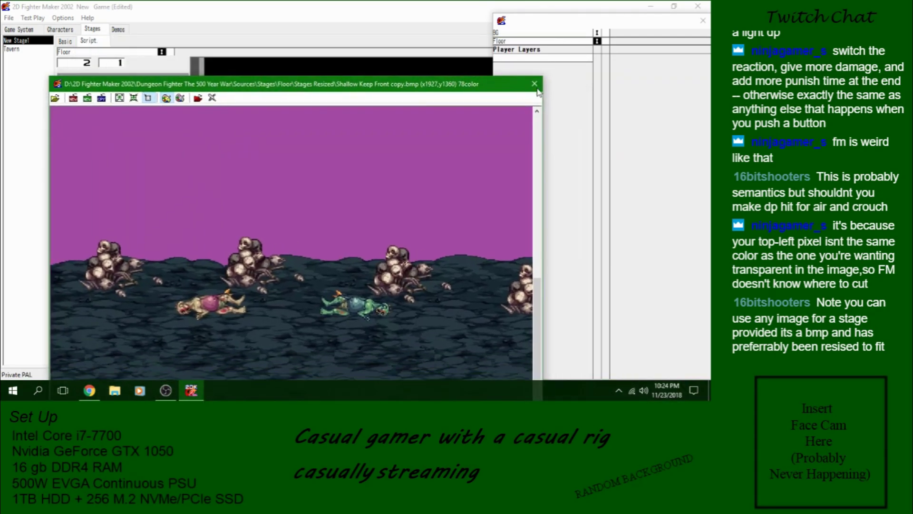
{"action": "left_click", "coordinate": [533, 84]}
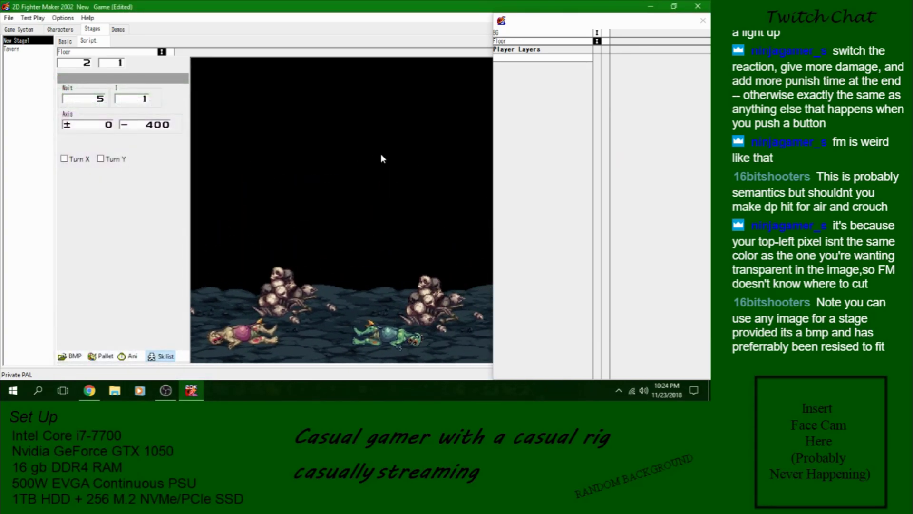
{"action": "left_click", "coordinate": [81, 356]}
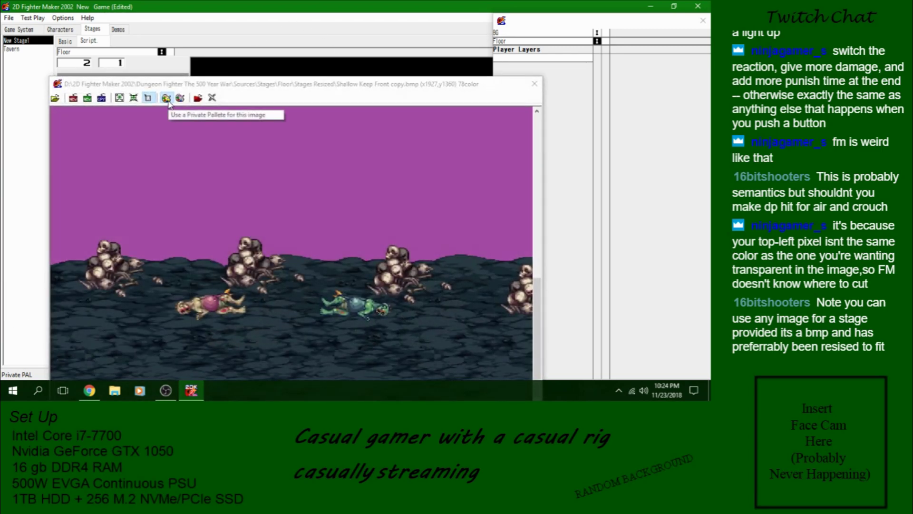
{"action": "left_click", "coordinate": [166, 98]}
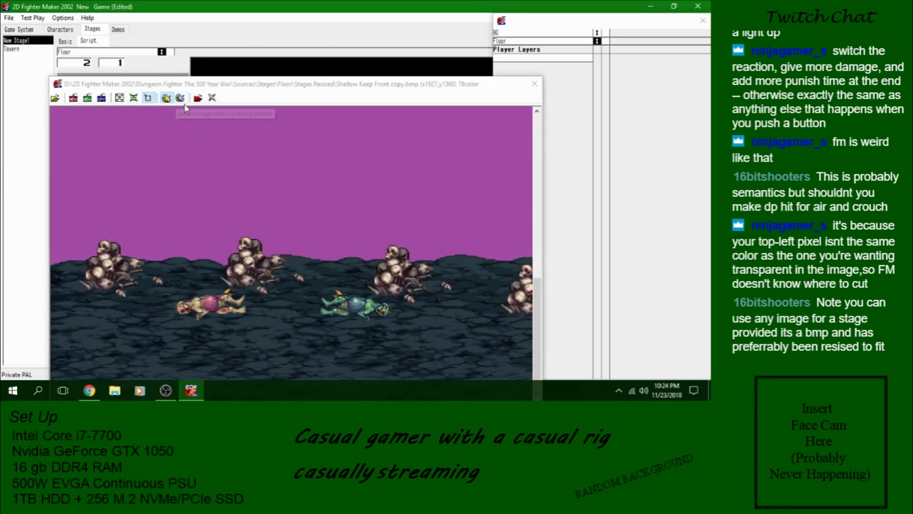
{"action": "left_click", "coordinate": [536, 84]}
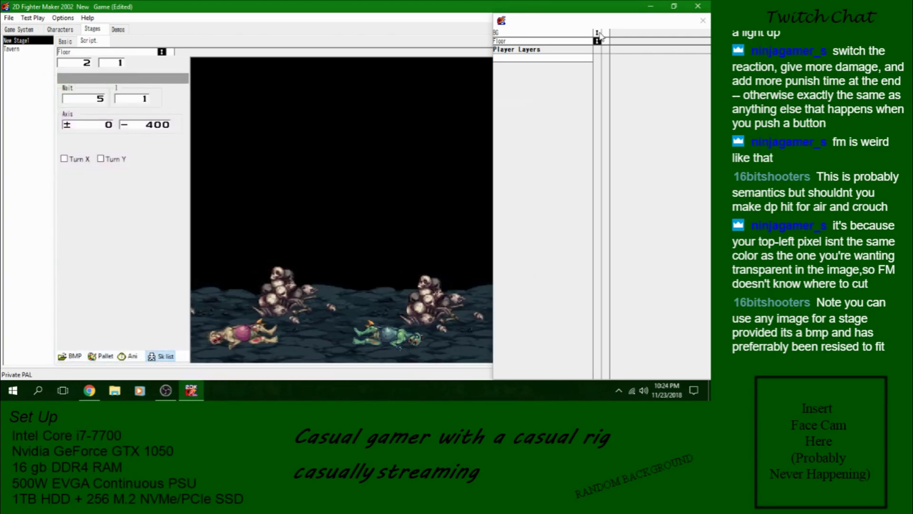
Step: Select the BG script's image block and preview the stage with the floor over the mountain background
{"action": "left_click", "coordinate": [598, 33]}
{"action": "left_click", "coordinate": [127, 356]}
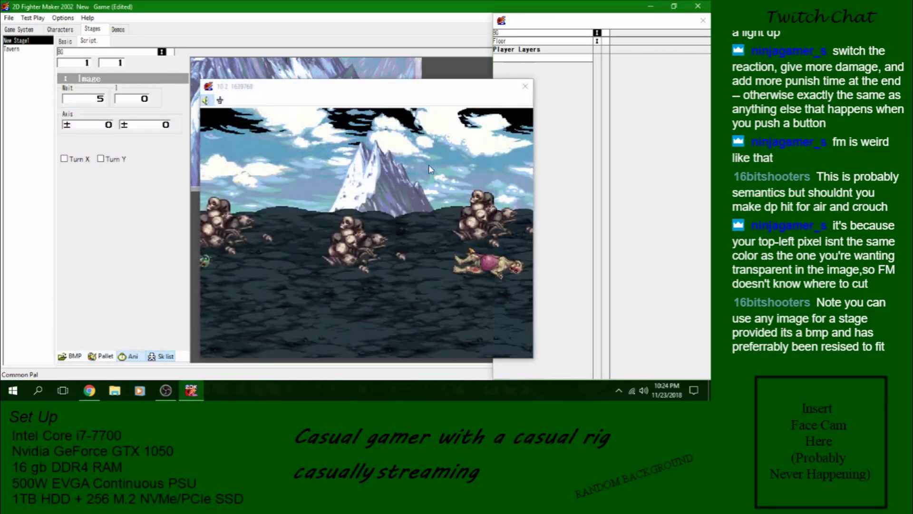
{"action": "left_click", "coordinate": [441, 178]}
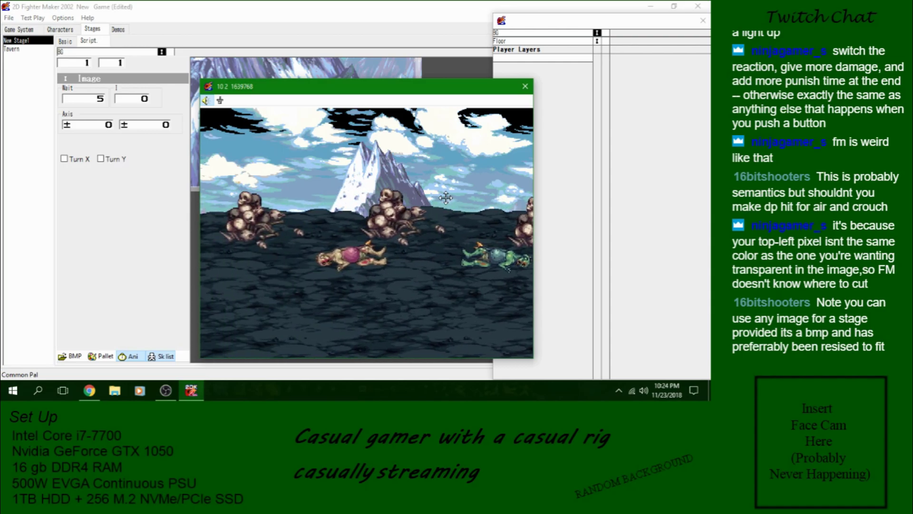
{"action": "left_click", "coordinate": [525, 87]}
Step: Load Tavern Back copy.bmp from the Stages > Far folder for the BG script's image block
{"action": "left_click_drag", "start_coordinate": [407, 123], "coordinate": [289, 90]}
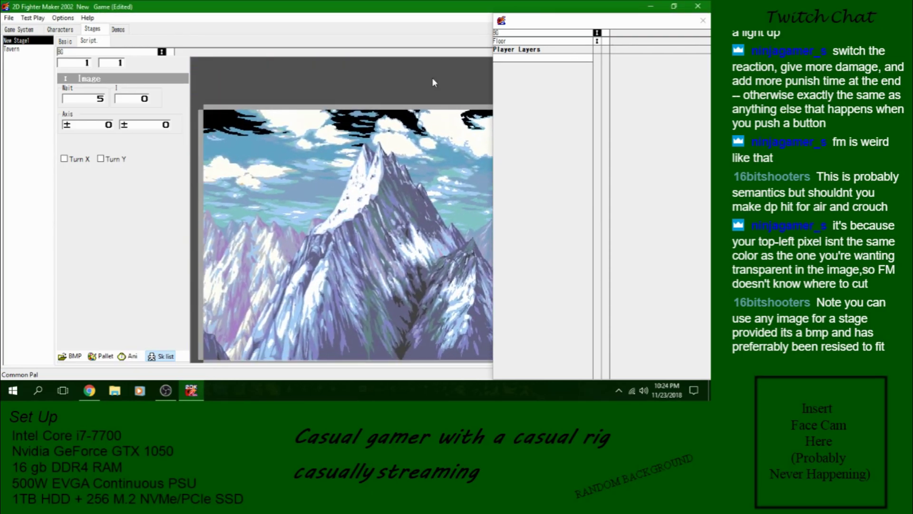
{"action": "right_click", "coordinate": [600, 34]}
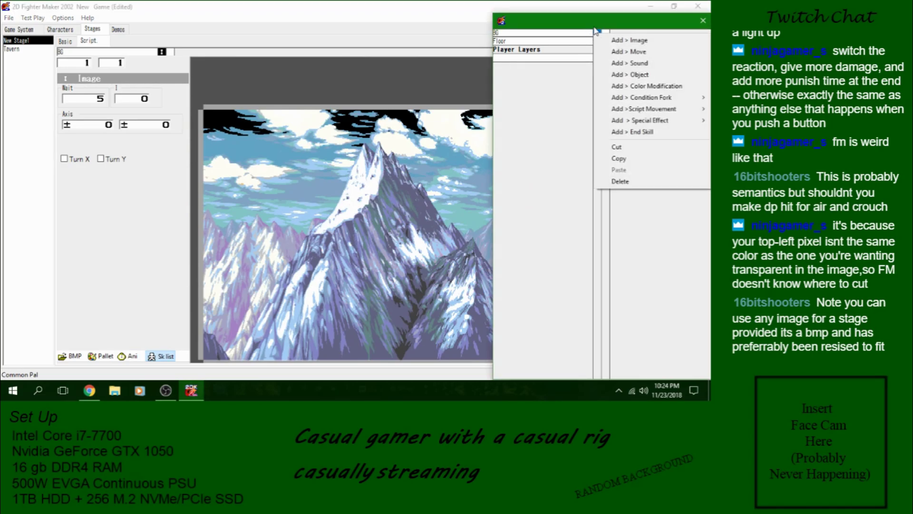
{"action": "left_click", "coordinate": [599, 38]}
{"action": "left_click", "coordinate": [74, 356]}
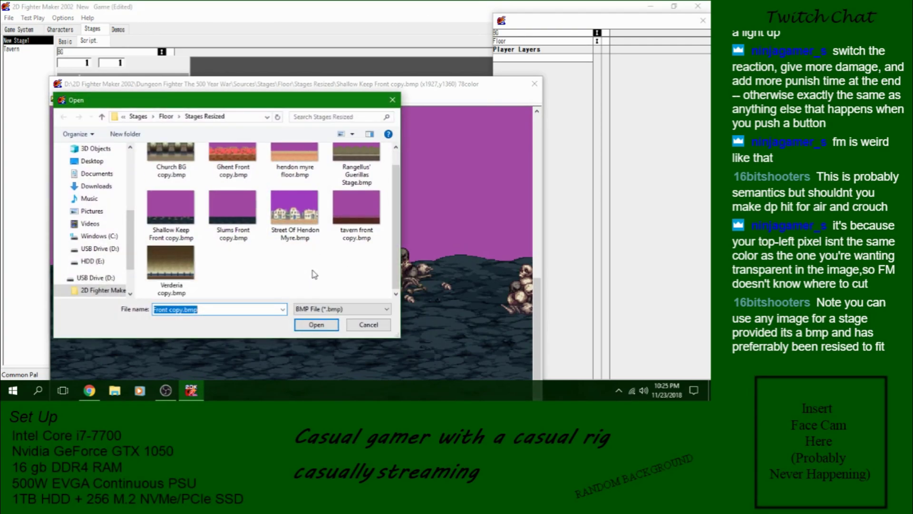
{"action": "left_click", "coordinate": [102, 117]}
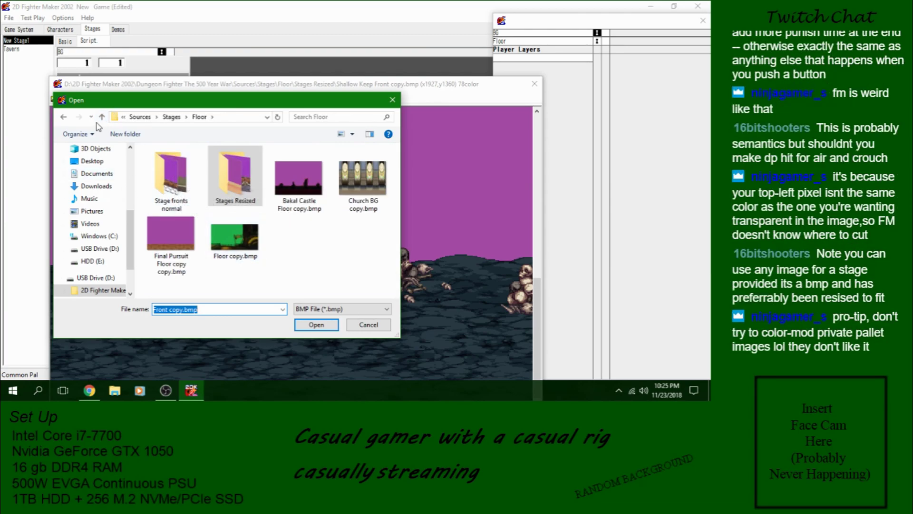
{"action": "left_click", "coordinate": [101, 117]}
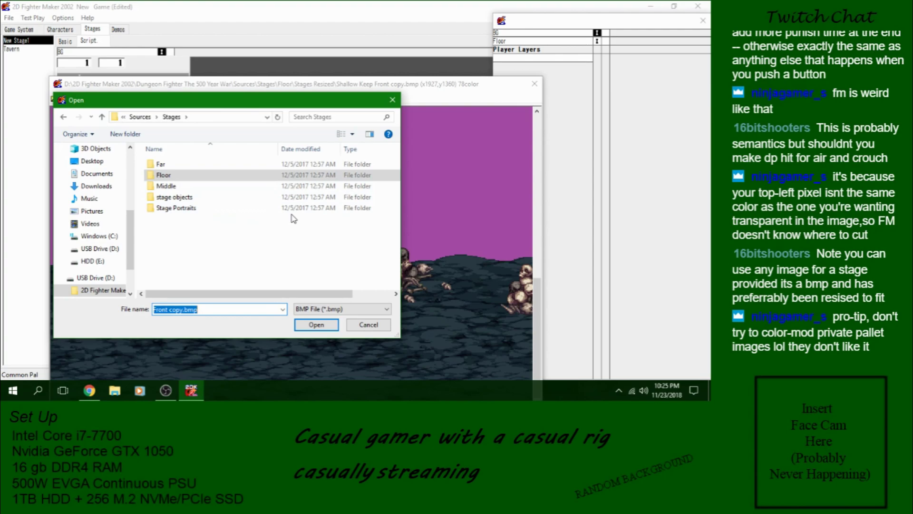
{"action": "double_click", "coordinate": [184, 164]}
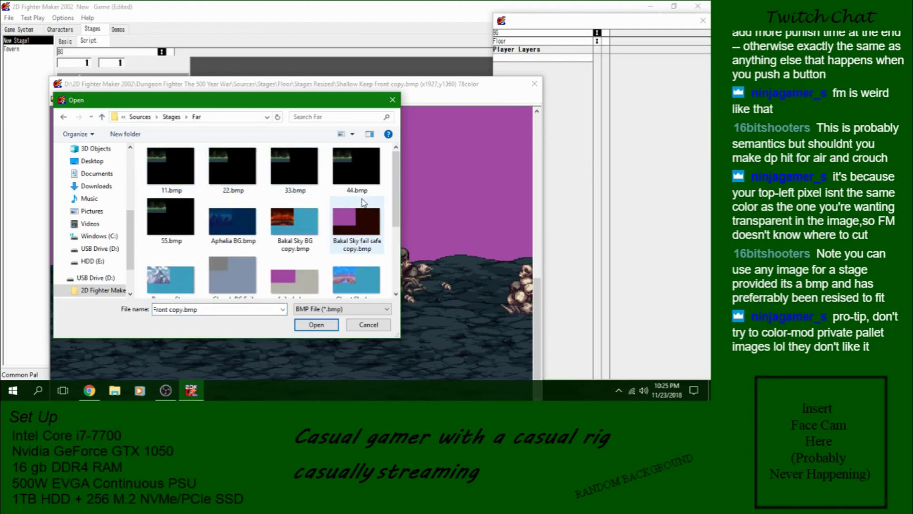
{"action": "scroll", "coordinate": [366, 207], "scroll_direction": "down", "scroll_amount": 3}
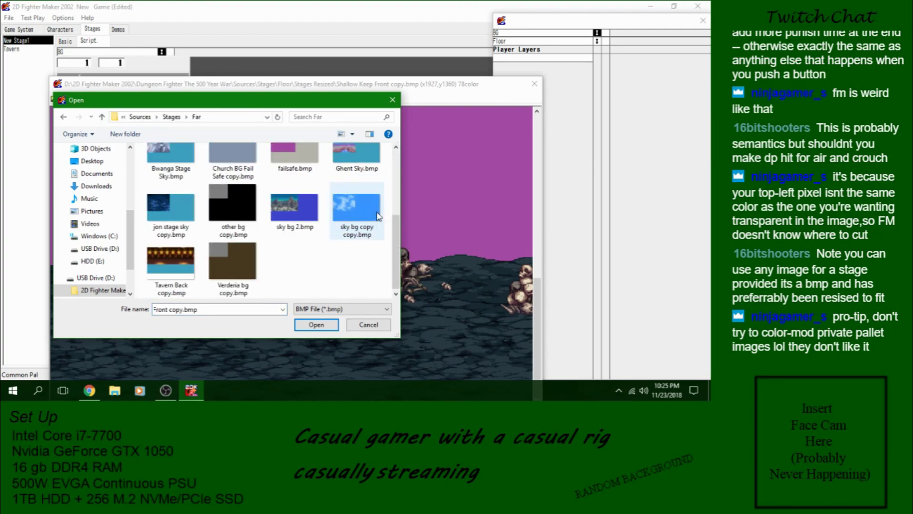
{"action": "double_click", "coordinate": [168, 271]}
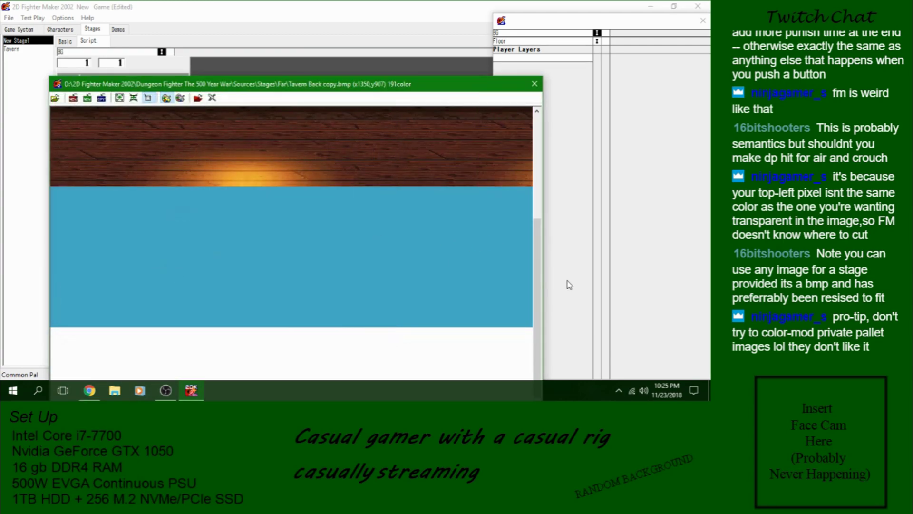
Step: Replace the BG script's image with the Tavern Back bitmap using its private palette, and preview the stage
{"action": "left_click_drag", "start_coordinate": [541, 290], "coordinate": [539, 187]}
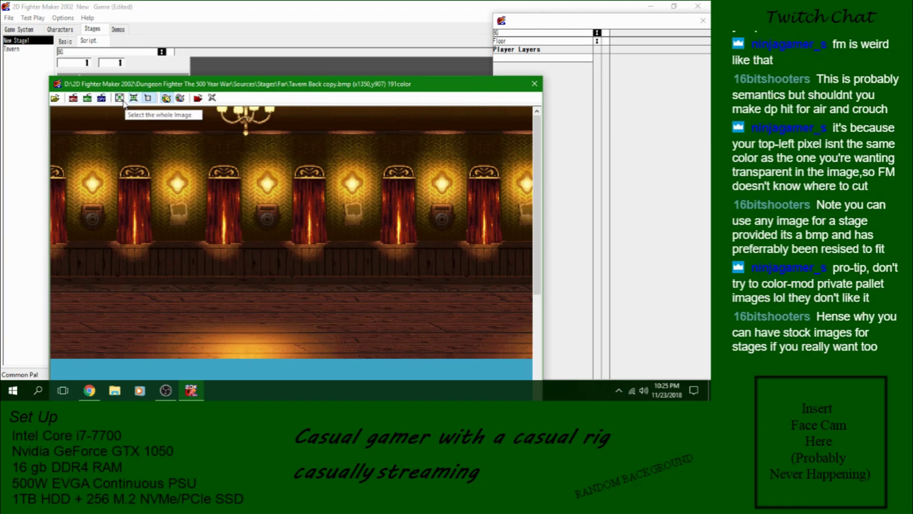
{"action": "left_click", "coordinate": [103, 98]}
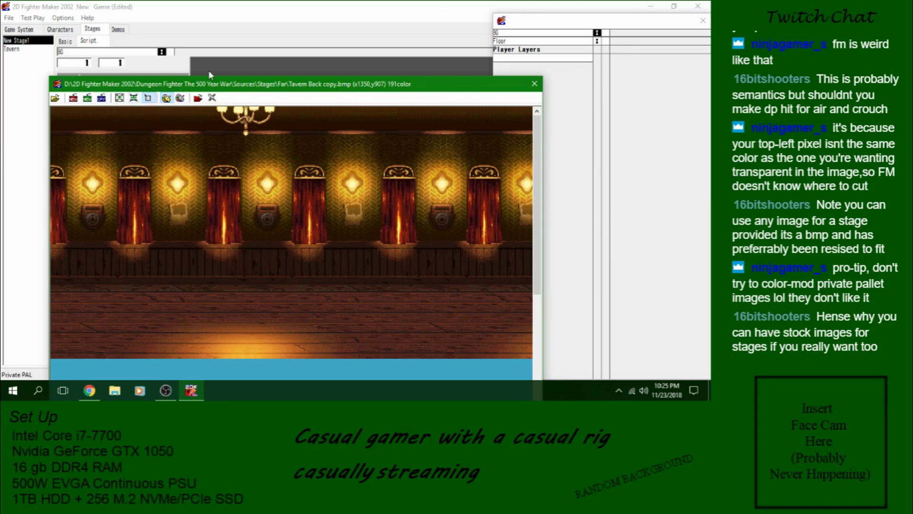
{"action": "left_click_drag", "start_coordinate": [203, 84], "coordinate": [210, 152]}
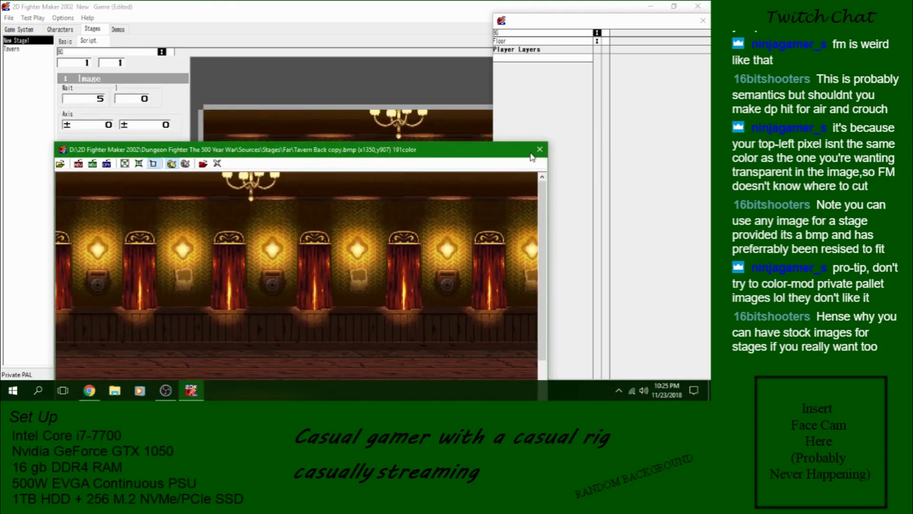
{"action": "left_click", "coordinate": [540, 150]}
{"action": "left_click_drag", "start_coordinate": [400, 302], "coordinate": [402, 304]}
{"action": "left_click", "coordinate": [129, 356]}
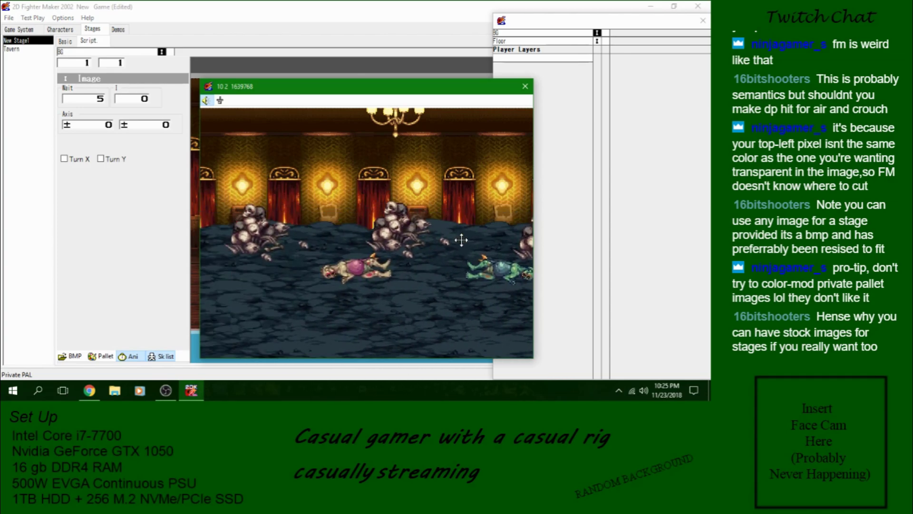
{"action": "left_click", "coordinate": [525, 86]}
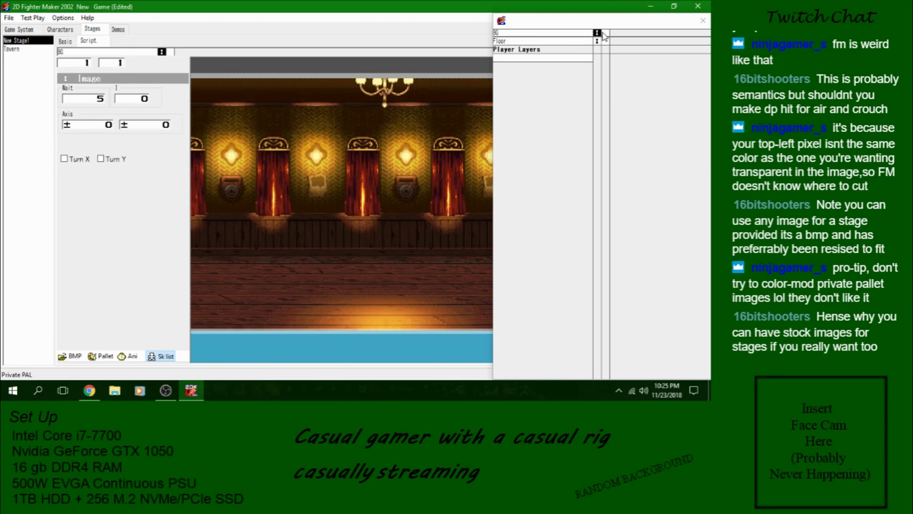
Step: Review the Floor script's initial scroll settings and show the Player Layers row's initial set
{"action": "right_click", "coordinate": [606, 41]}
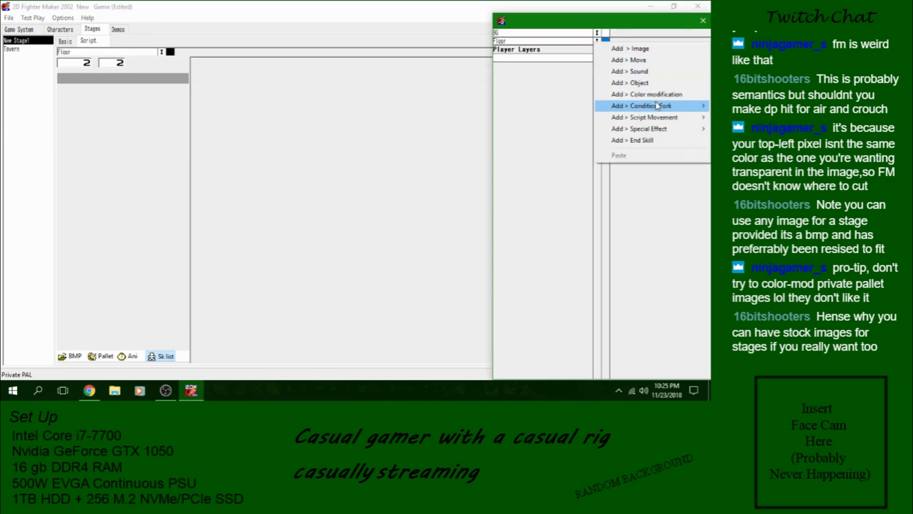
{"action": "left_click", "coordinate": [549, 43]}
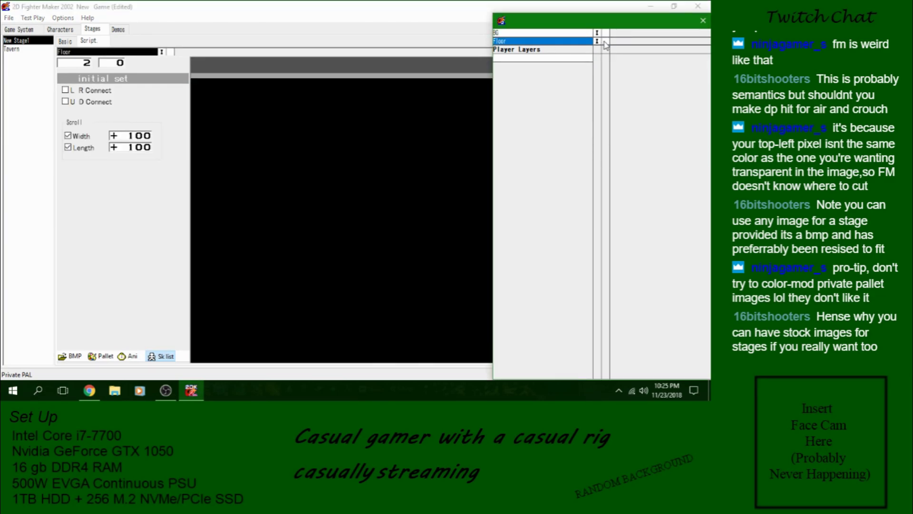
{"action": "left_click", "coordinate": [582, 49]}
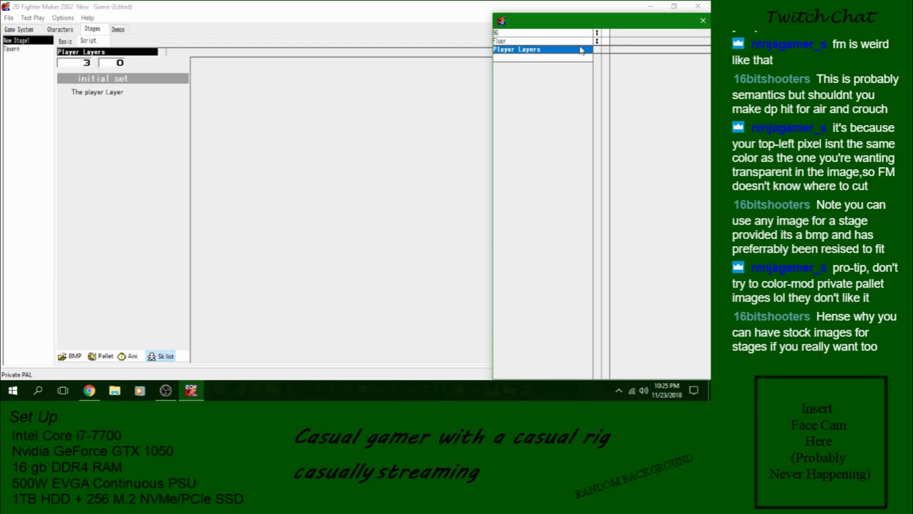
Step: Add a GoTo block to the end of the Floor script that loops back to the Floor script's image block
{"action": "left_click", "coordinate": [578, 42]}
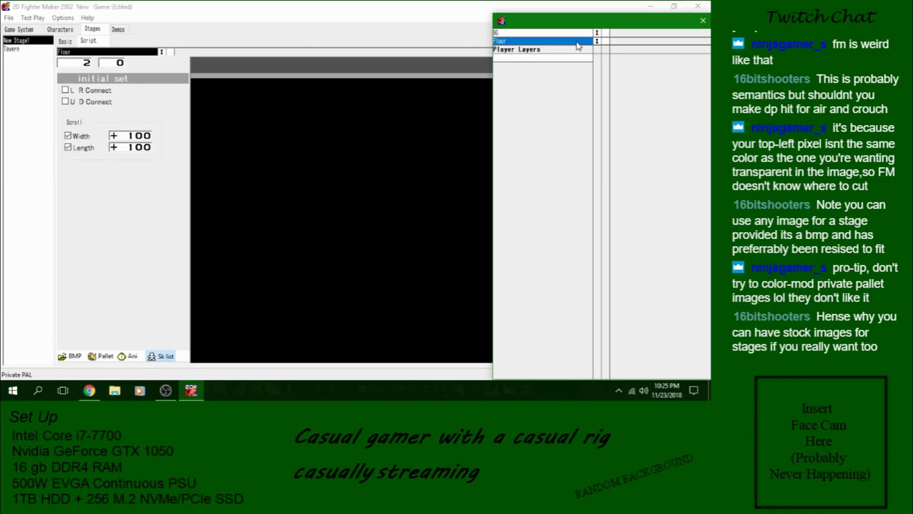
{"action": "right_click", "coordinate": [605, 46]}
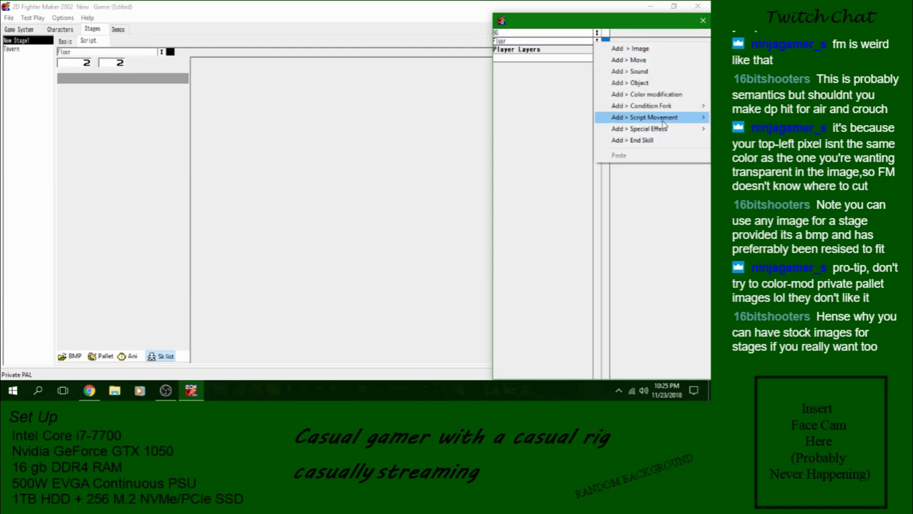
{"action": "mouse_move", "coordinate": [666, 119]}
{"action": "left_click", "coordinate": [547, 117]}
{"action": "left_click", "coordinate": [146, 103]}
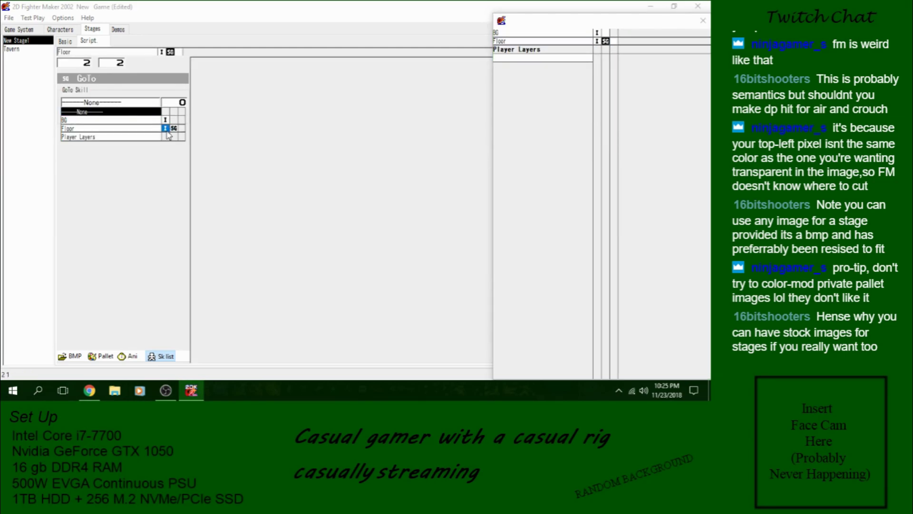
{"action": "left_click", "coordinate": [398, 86]}
Step: Add a GoTo block to the end of the BG script that loops back to the BG script's image block
{"action": "right_click", "coordinate": [606, 34]}
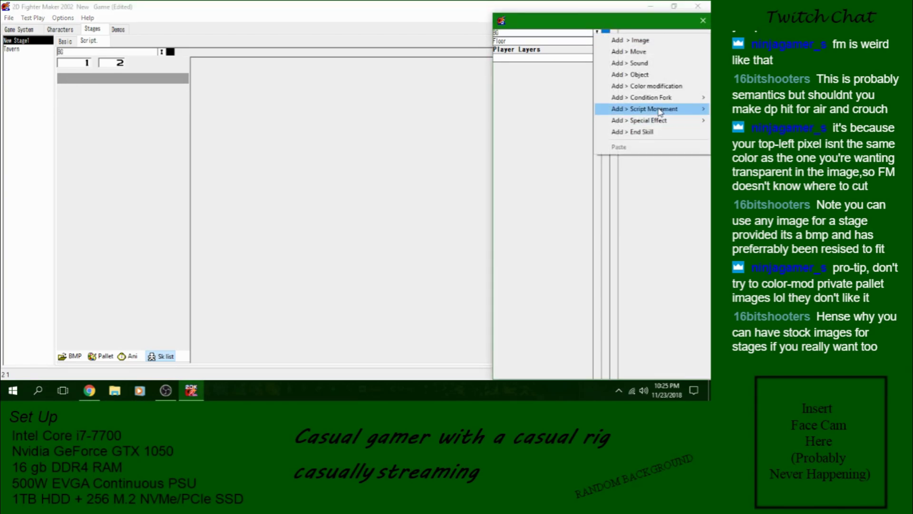
{"action": "mouse_move", "coordinate": [658, 111]}
{"action": "left_click", "coordinate": [547, 109]}
{"action": "left_click", "coordinate": [91, 108]}
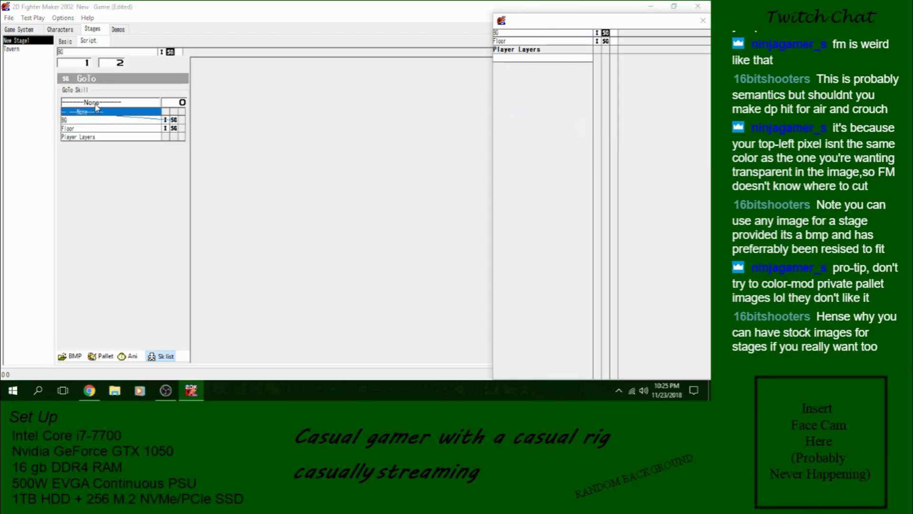
{"action": "left_click", "coordinate": [167, 126]}
Step: Preview the BG script's stage animation, close the preview and save the game
{"action": "left_click", "coordinate": [582, 35]}
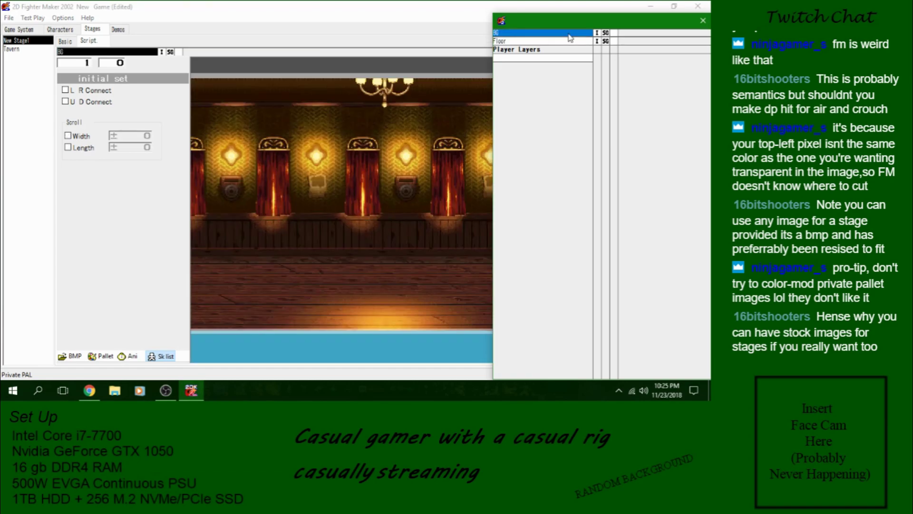
{"action": "left_click", "coordinate": [120, 356]}
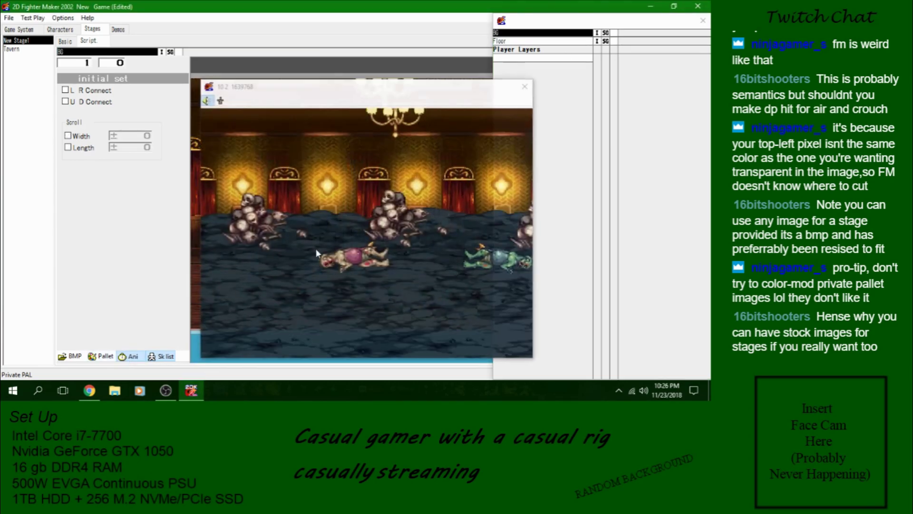
{"action": "left_click", "coordinate": [522, 87]}
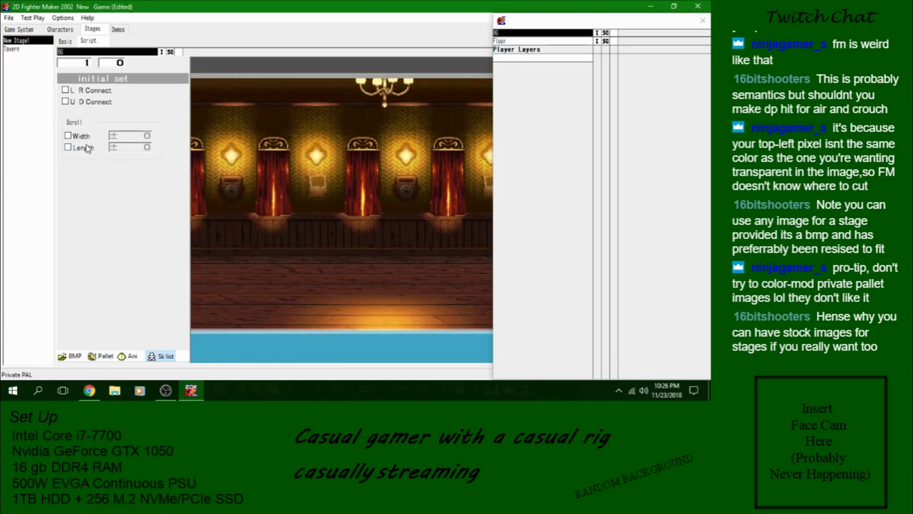
{"action": "left_click", "coordinate": [8, 20]}
{"action": "left_click", "coordinate": [22, 56]}
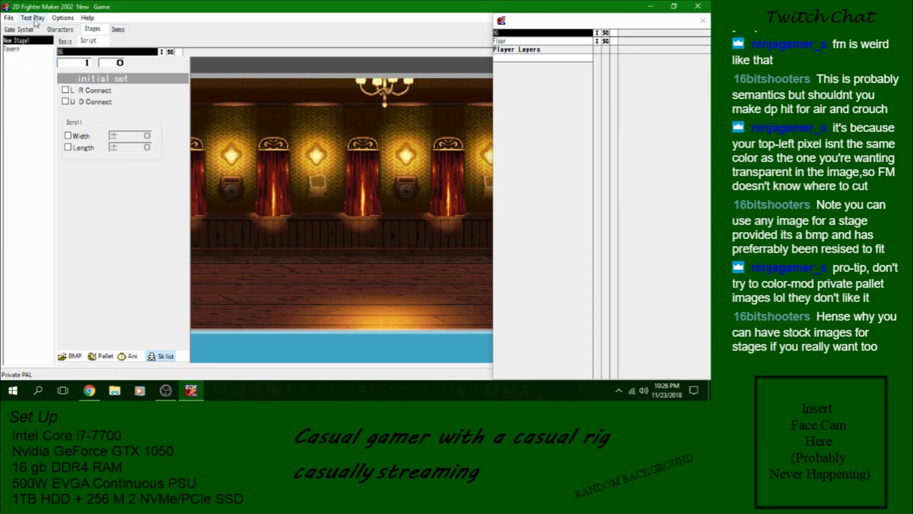
{"action": "left_click", "coordinate": [413, 230]}
Step: Add a new demo to the game and show the demo selections in the game system's basic settings
{"action": "left_click", "coordinate": [118, 29]}
{"action": "right_click", "coordinate": [27, 47]}
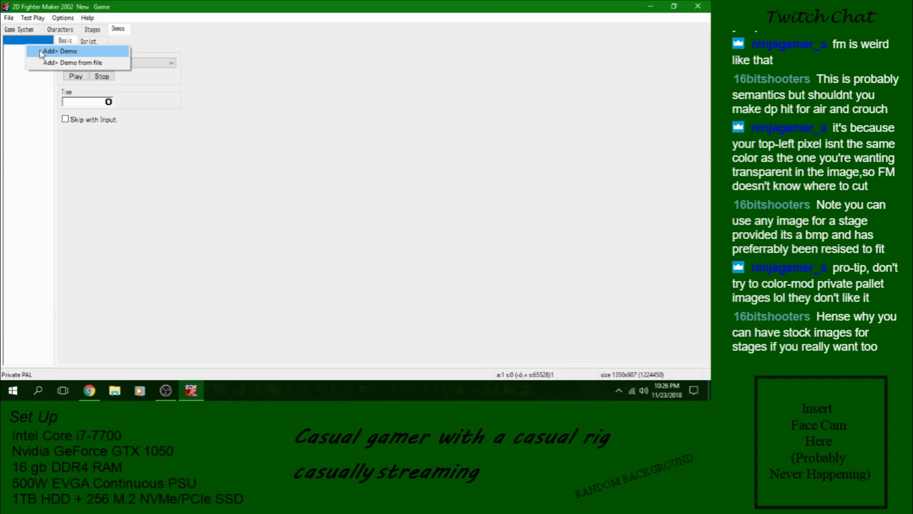
{"action": "left_click", "coordinate": [41, 51]}
{"action": "left_click", "coordinate": [136, 93]}
{"action": "left_click", "coordinate": [19, 29]}
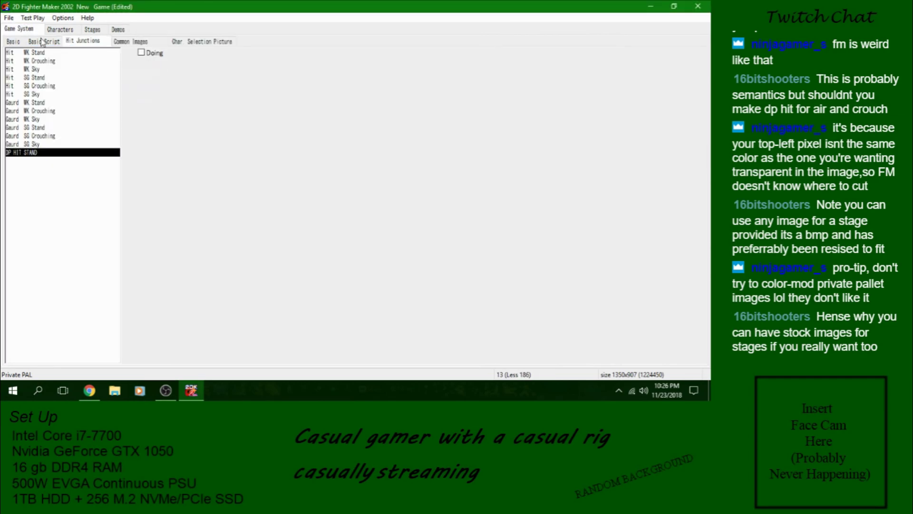
{"action": "left_click", "coordinate": [9, 43]}
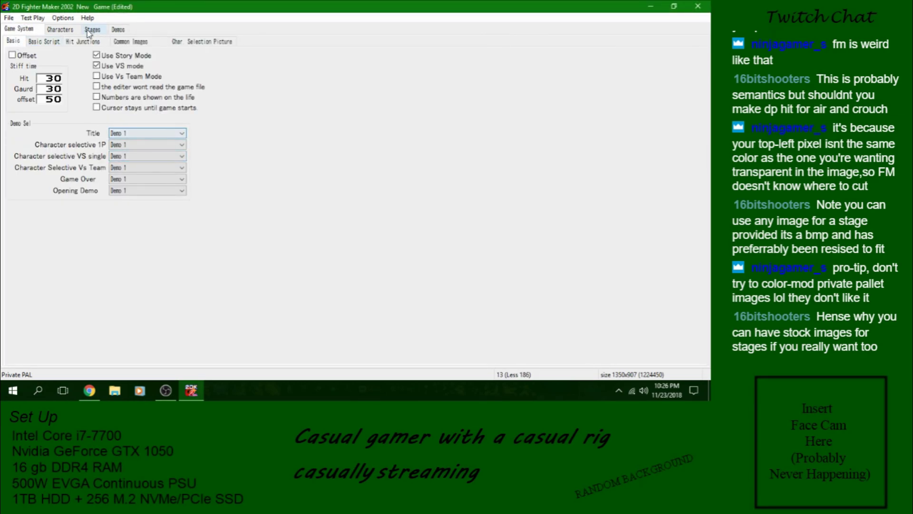
Step: Open the test game setup and set both Player 1 and Player 2 to Character 1
{"action": "left_click", "coordinate": [53, 29]}
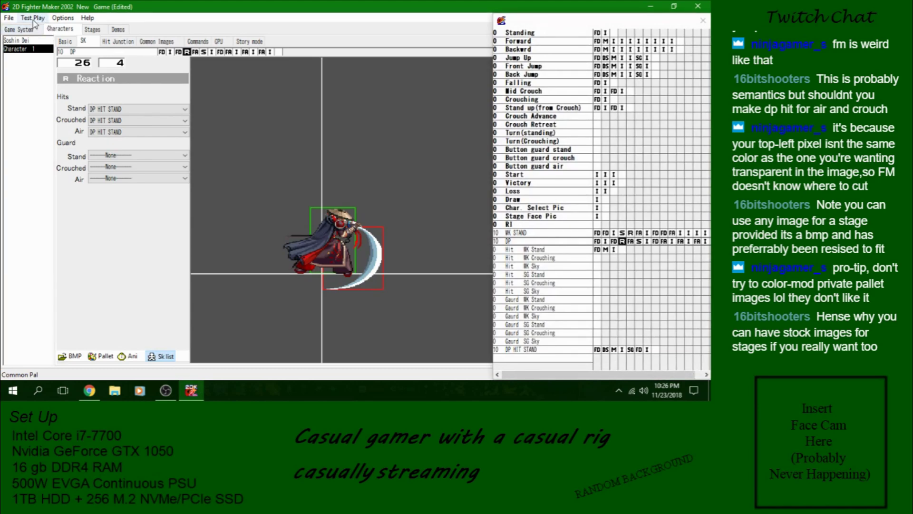
{"action": "left_click", "coordinate": [32, 17]}
{"action": "left_click", "coordinate": [176, 60]}
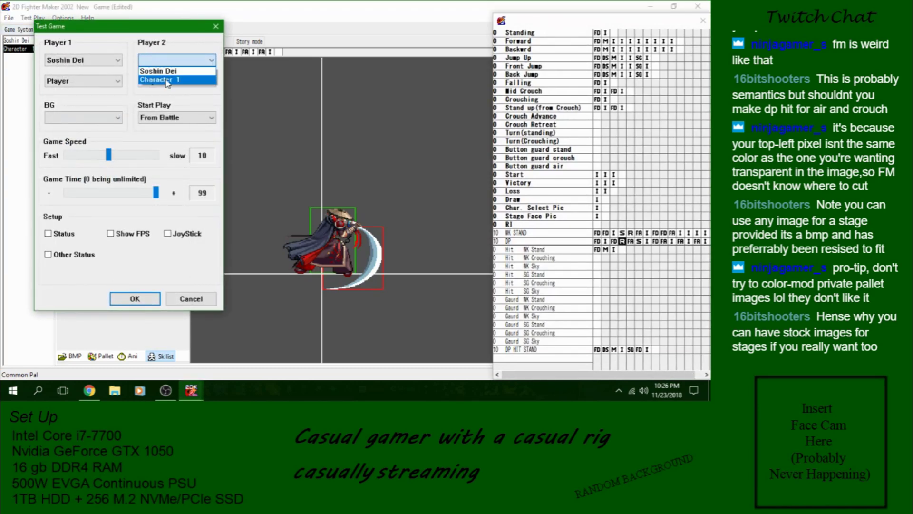
{"action": "left_click", "coordinate": [166, 80]}
{"action": "left_click", "coordinate": [83, 60]}
{"action": "left_click", "coordinate": [81, 79]}
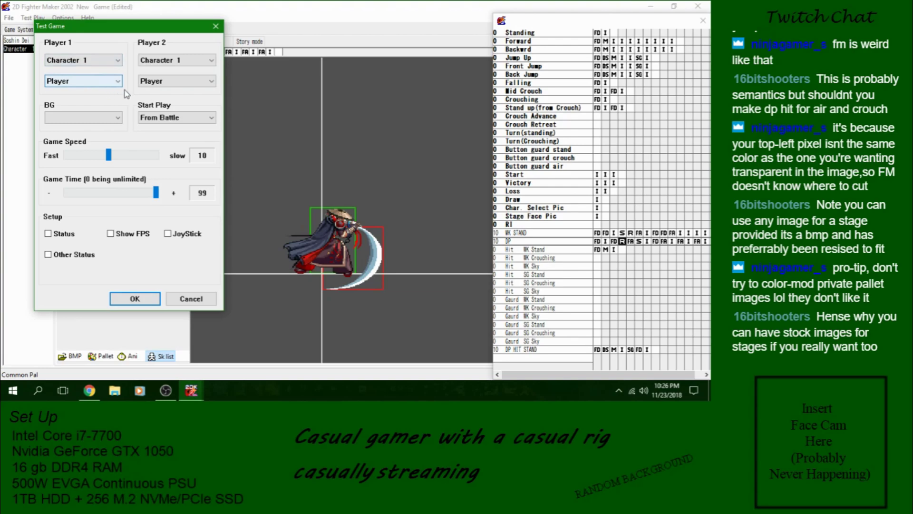
Step: Set the test game's background to New Stage1 and start the test battle
{"action": "left_click", "coordinate": [90, 117]}
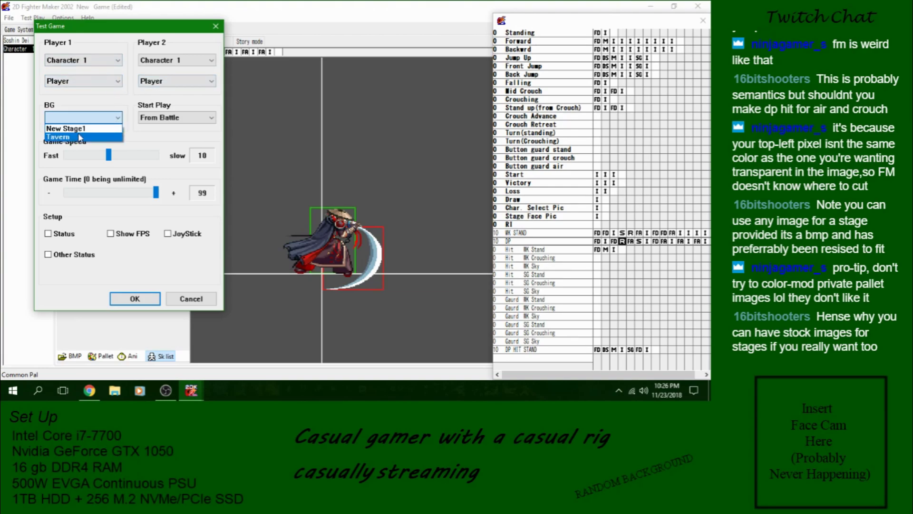
{"action": "left_click", "coordinate": [80, 137]}
{"action": "left_click", "coordinate": [85, 118]}
{"action": "left_click", "coordinate": [67, 129]}
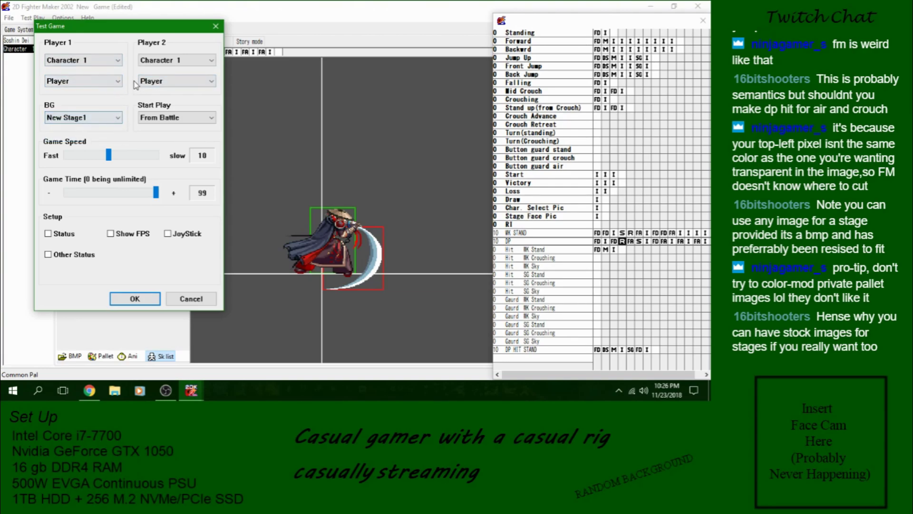
{"action": "left_click", "coordinate": [131, 295]}
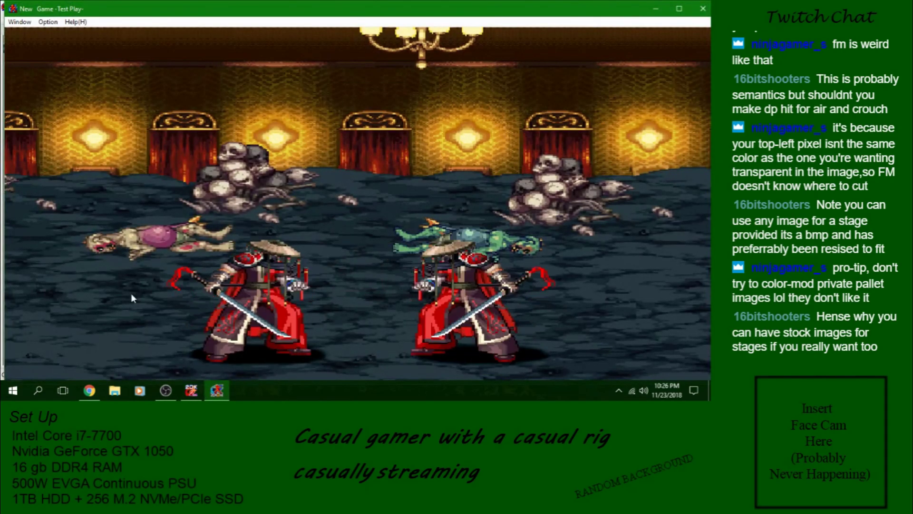
Step: Move Player 1's character back and forth and jump to check how the stage's floor scrolls against the background
{"action": "key", "text": "Right"}
{"action": "key", "text": "Left"}
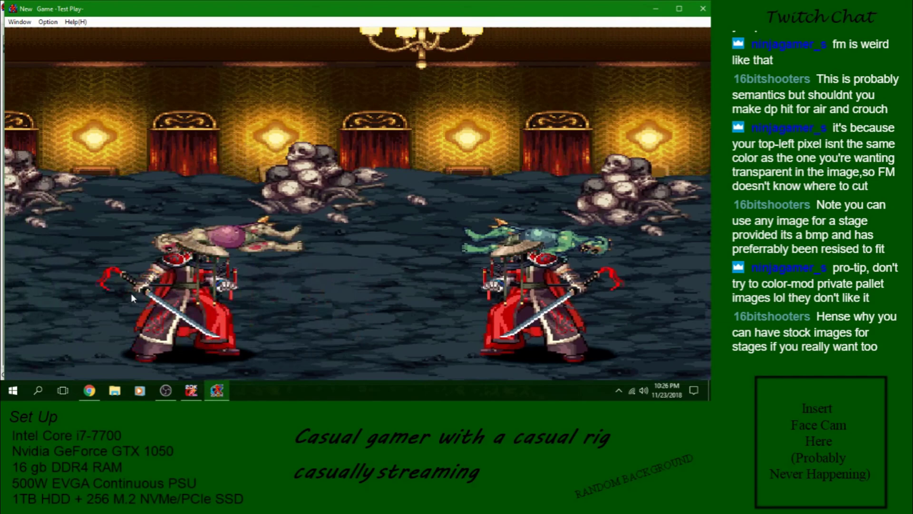
{"action": "key", "text": "Right"}
{"action": "key", "text": "Left"}
{"action": "key", "text": "Up"}
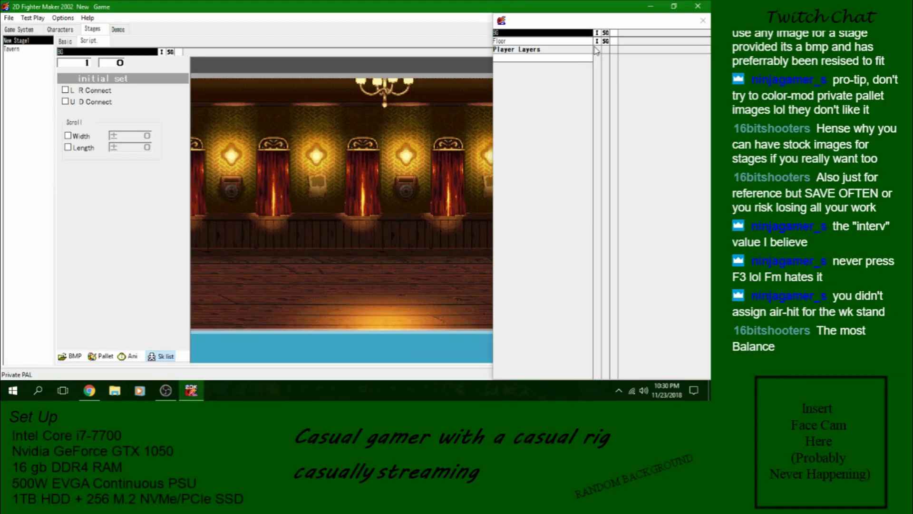
Step: Show the Floor script's image block settings and New Stage1's basic background music settings
{"action": "left_click", "coordinate": [597, 42]}
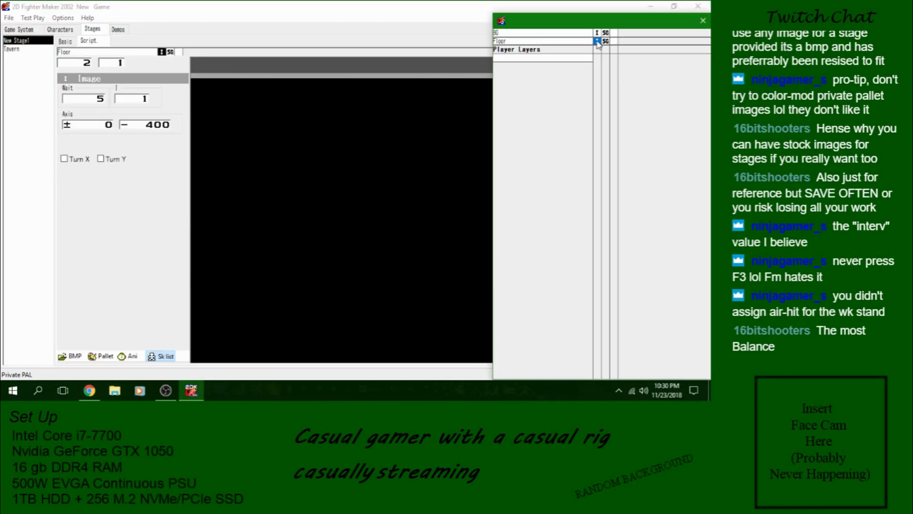
{"action": "left_click", "coordinate": [67, 41]}
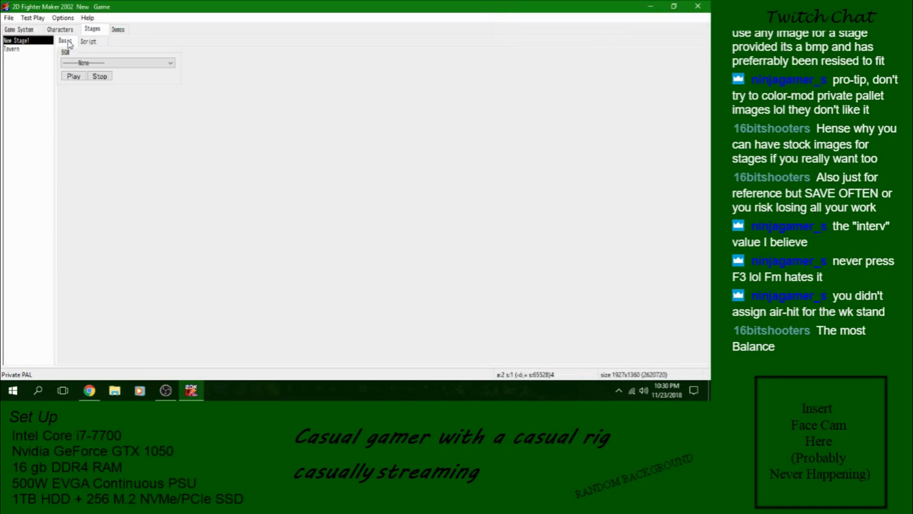
{"action": "left_click", "coordinate": [88, 42]}
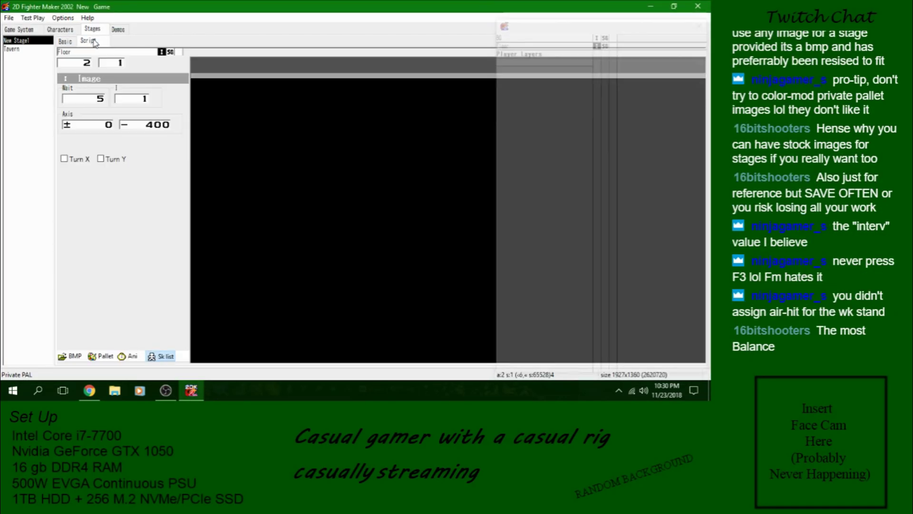
{"action": "right_click", "coordinate": [597, 41]}
{"action": "left_click", "coordinate": [600, 48]}
{"action": "right_click", "coordinate": [597, 43]}
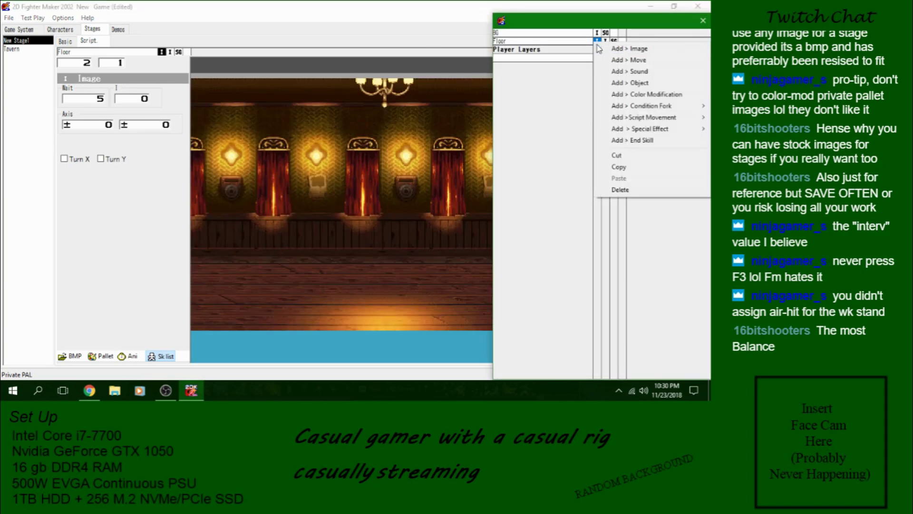
{"action": "left_click", "coordinate": [620, 189]}
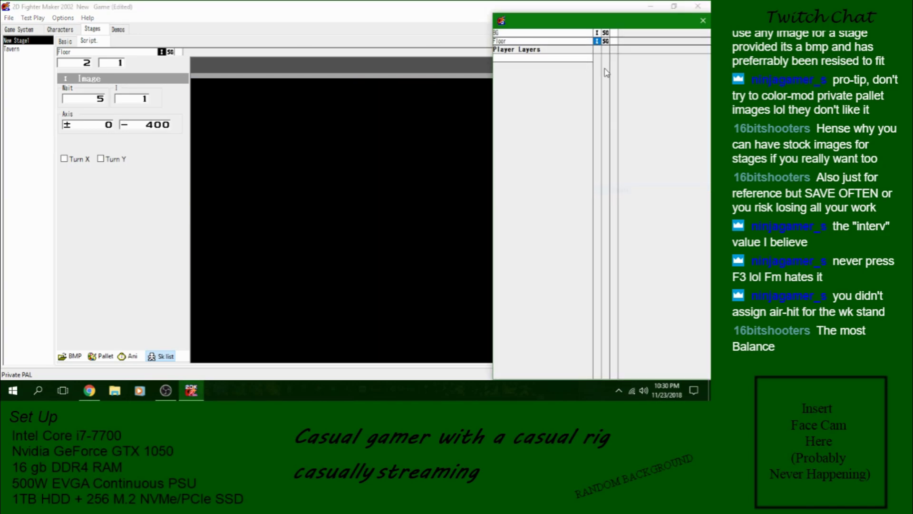
Step: Add a sound block before the BG script's image block, and insert another image block in front of the sound
{"action": "left_click", "coordinate": [597, 33]}
{"action": "right_click", "coordinate": [598, 32]}
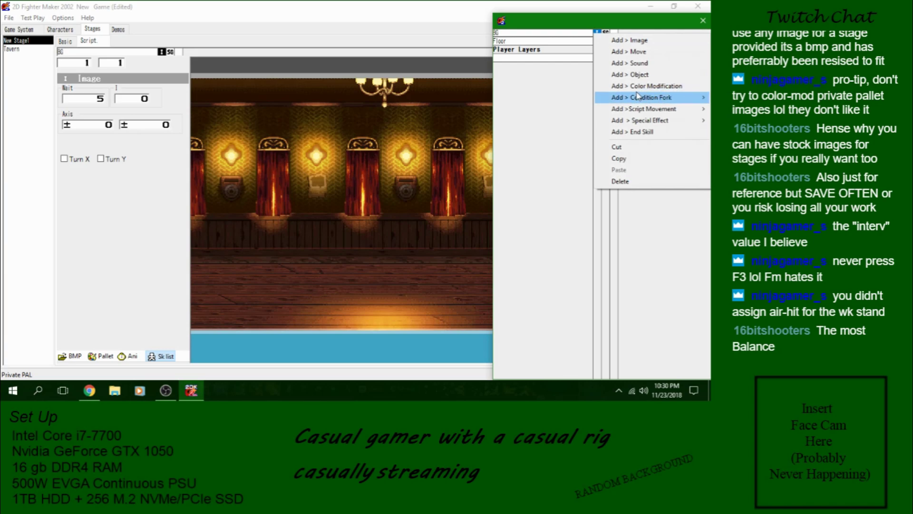
{"action": "left_click", "coordinate": [637, 63]}
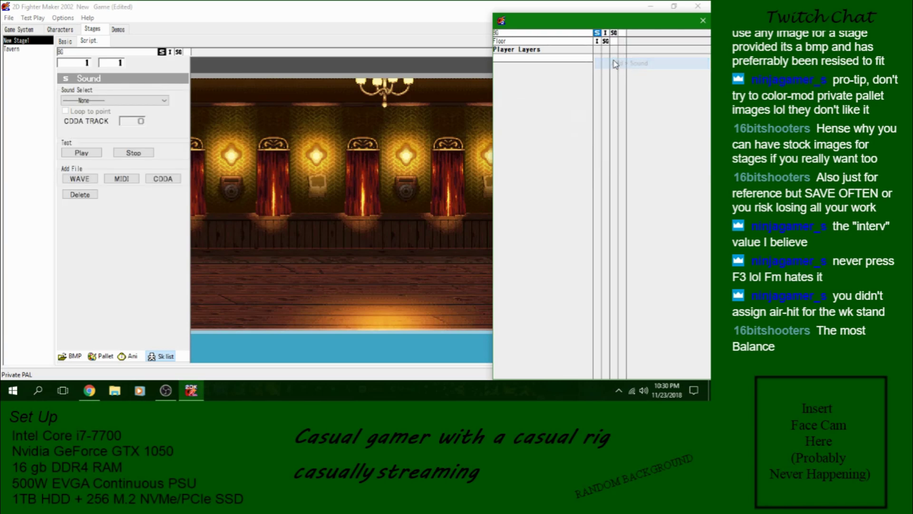
{"action": "left_click", "coordinate": [605, 33]}
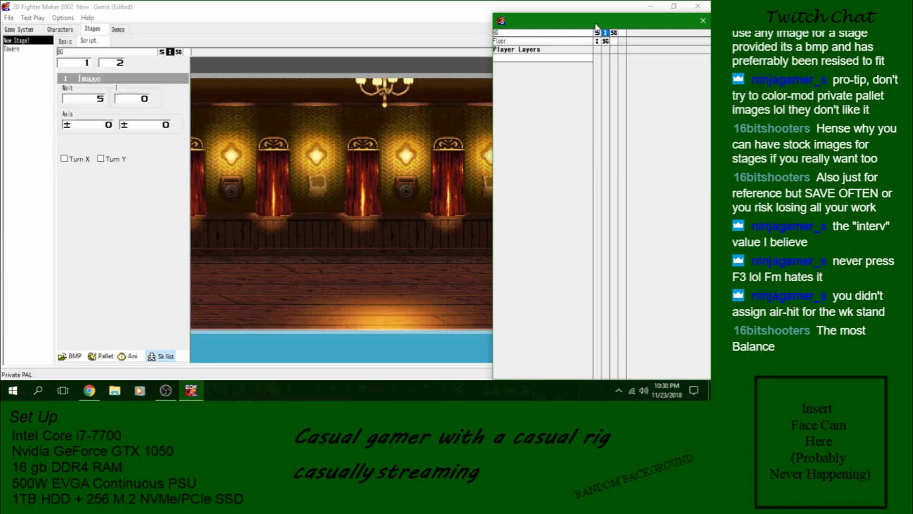
{"action": "left_click", "coordinate": [597, 33]}
{"action": "key", "text": "i"}
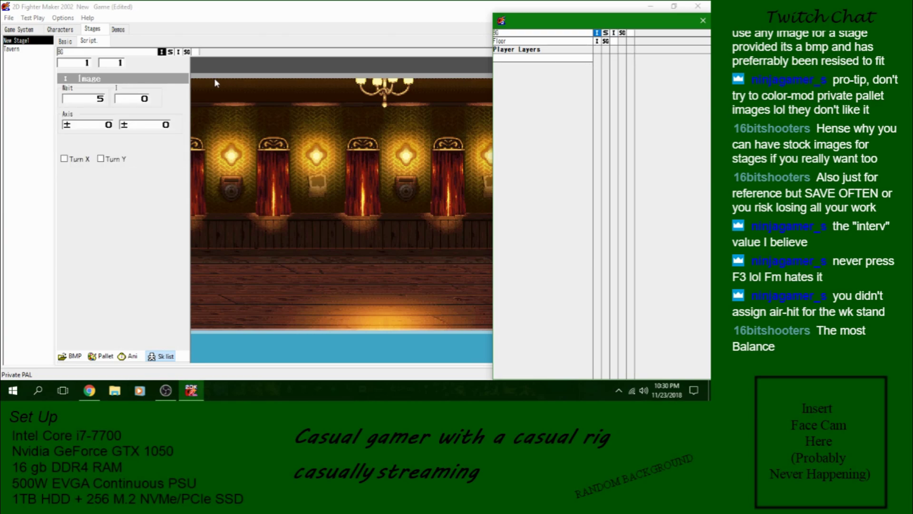
{"action": "left_click", "coordinate": [605, 33]}
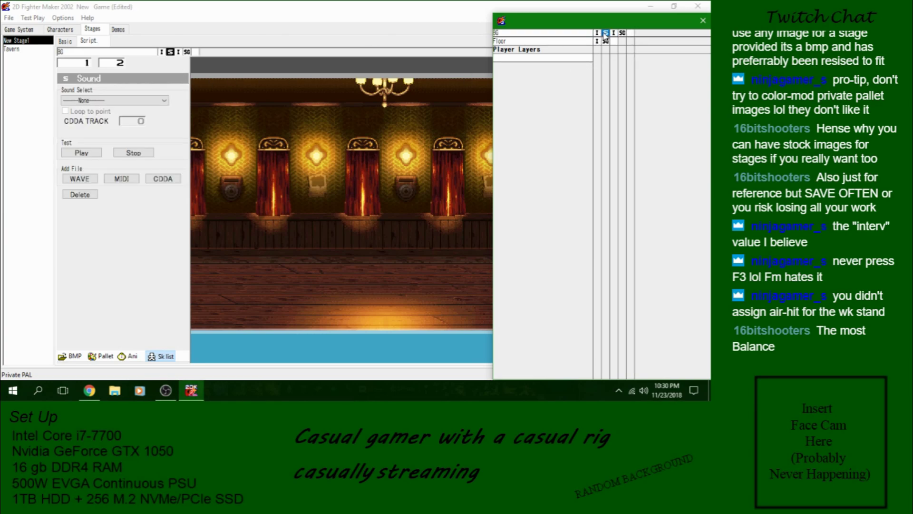
Step: Point the BG script's GoTo block at block 3, the image block after the sound
{"action": "left_click", "coordinate": [187, 52]}
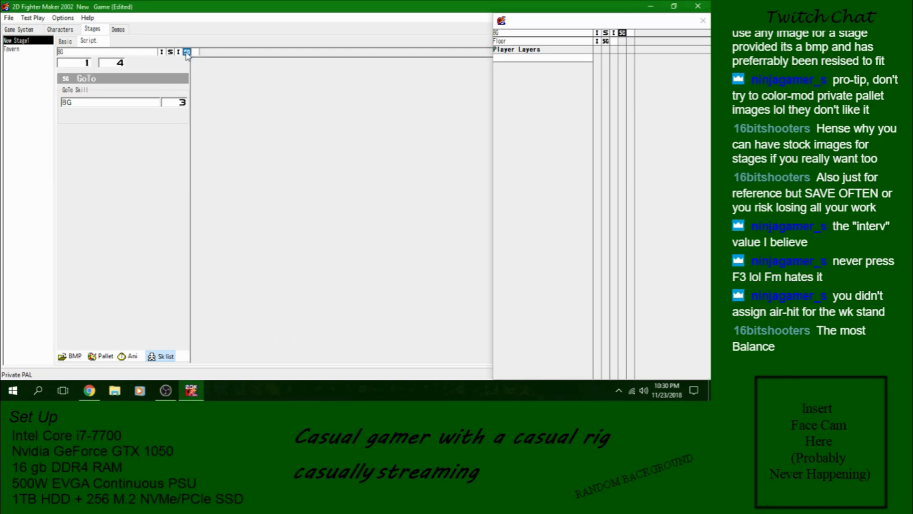
{"action": "left_click", "coordinate": [99, 105]}
{"action": "left_click", "coordinate": [184, 122]}
Step: Try to add the wave file 01 - ao-iconoclast_converted.wav from the Music folder to the BG script's sound block
{"action": "left_click", "coordinate": [168, 51]}
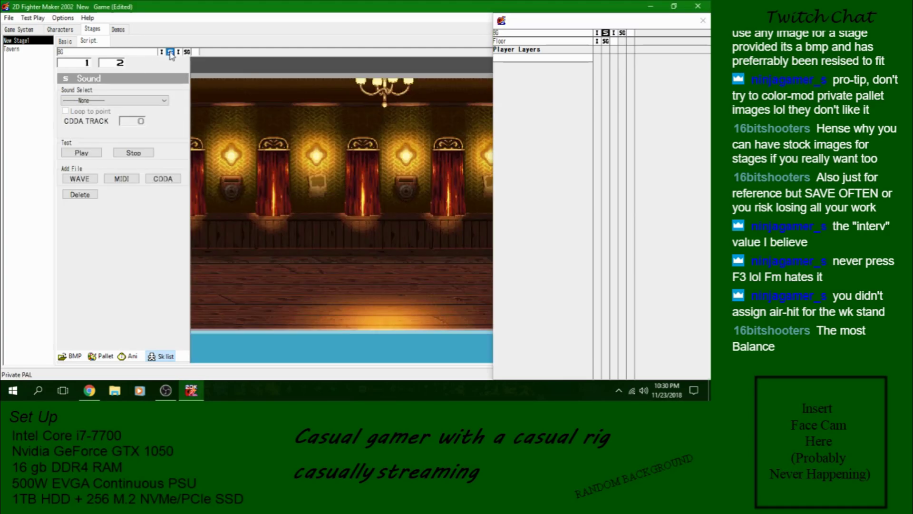
{"action": "left_click", "coordinate": [77, 182]}
{"action": "left_click", "coordinate": [83, 49]}
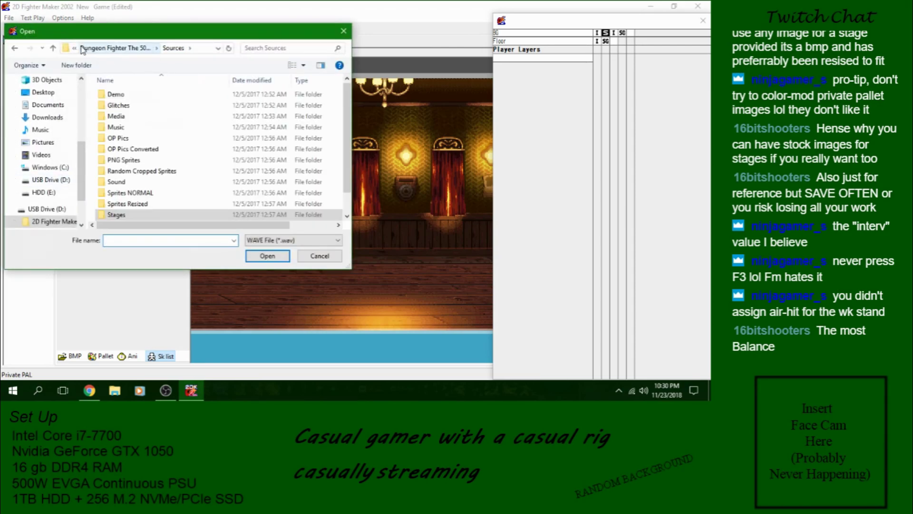
{"action": "double_click", "coordinate": [128, 182]}
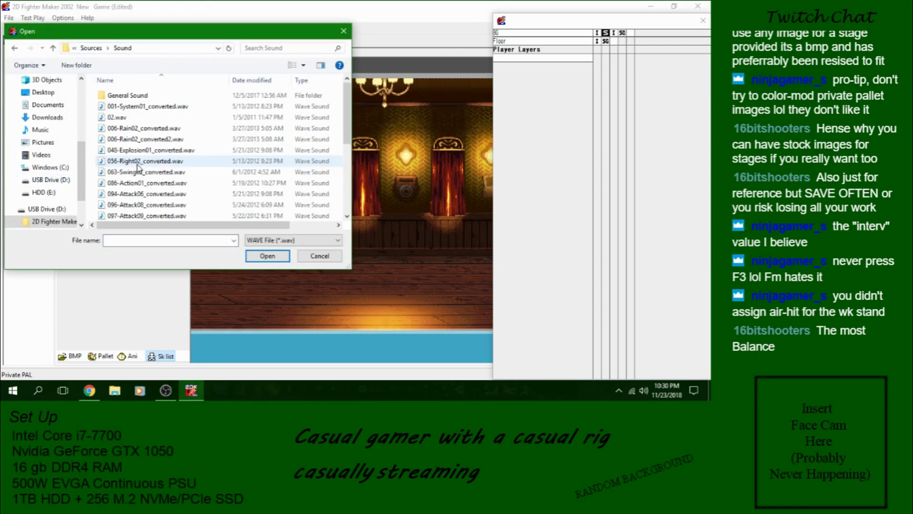
{"action": "double_click", "coordinate": [151, 96]}
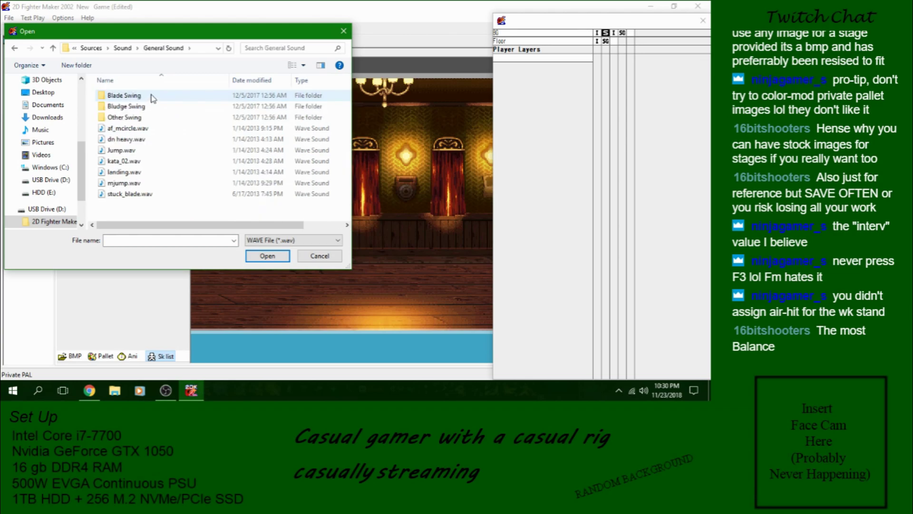
{"action": "double_click", "coordinate": [54, 49]}
{"action": "scroll", "coordinate": [153, 186], "scroll_direction": "down", "scroll_amount": 1}
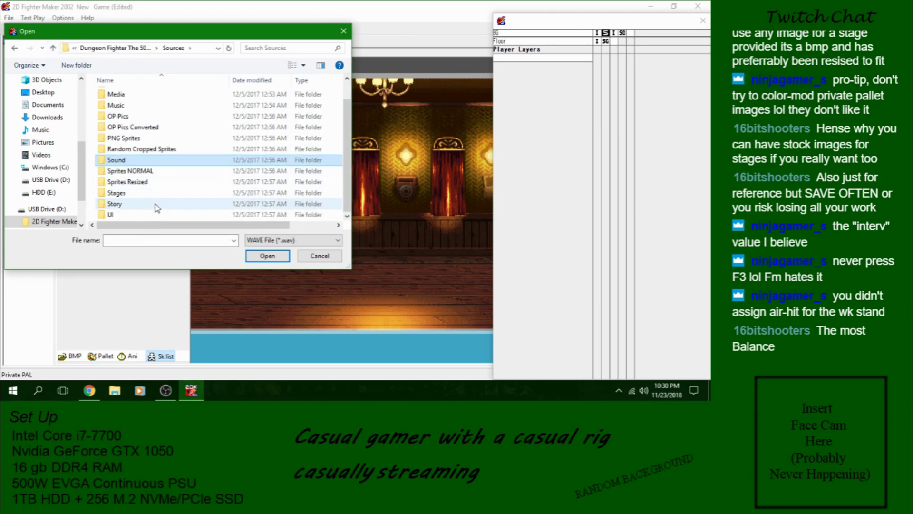
{"action": "double_click", "coordinate": [171, 104]}
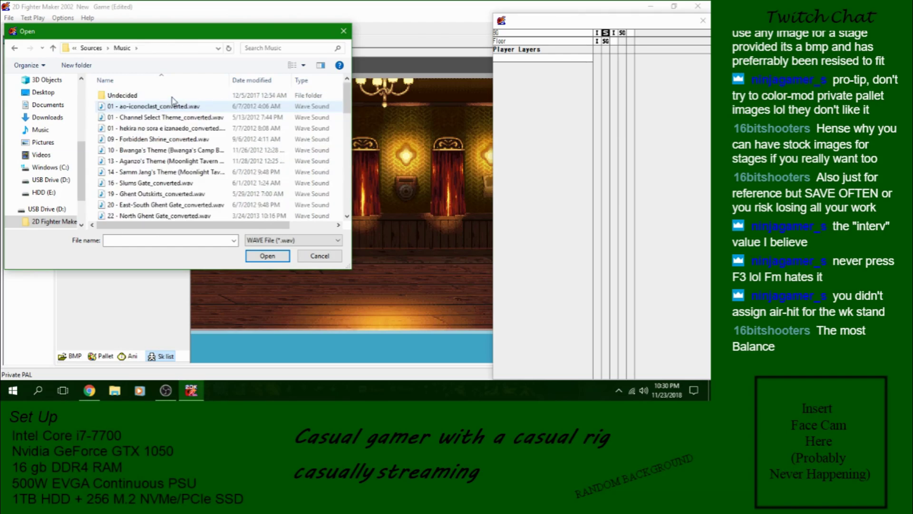
{"action": "double_click", "coordinate": [238, 109]}
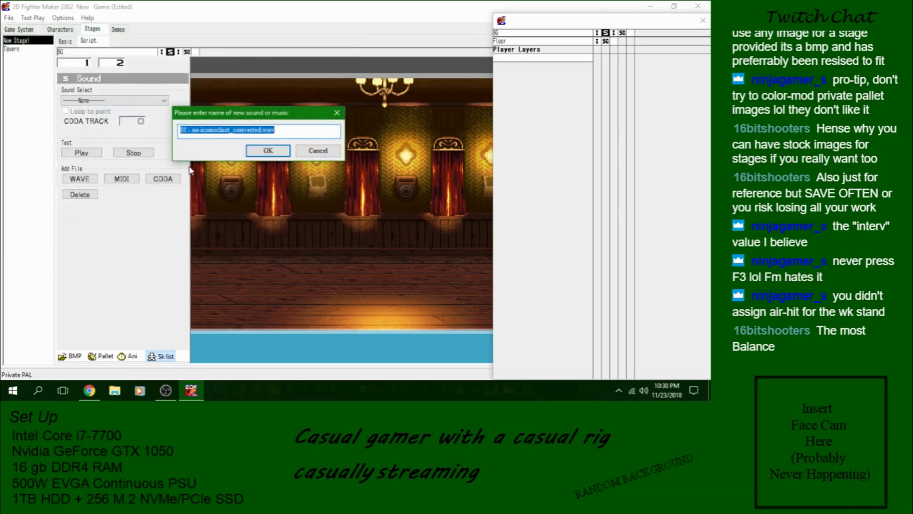
{"action": "left_click", "coordinate": [274, 152]}
{"action": "left_click", "coordinate": [434, 230]}
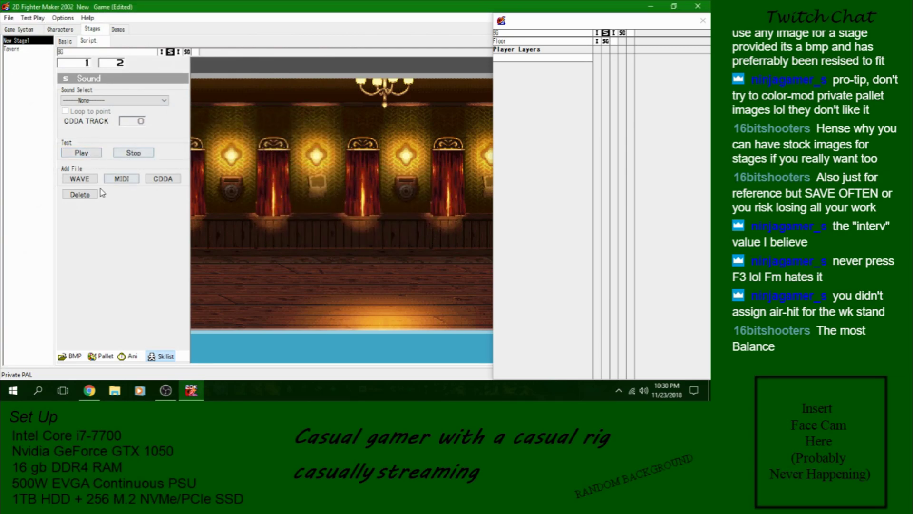
Step: Add the wave file storm_pass_converted.wav from the Music folder to the BG script's sound block
{"action": "left_click", "coordinate": [82, 179]}
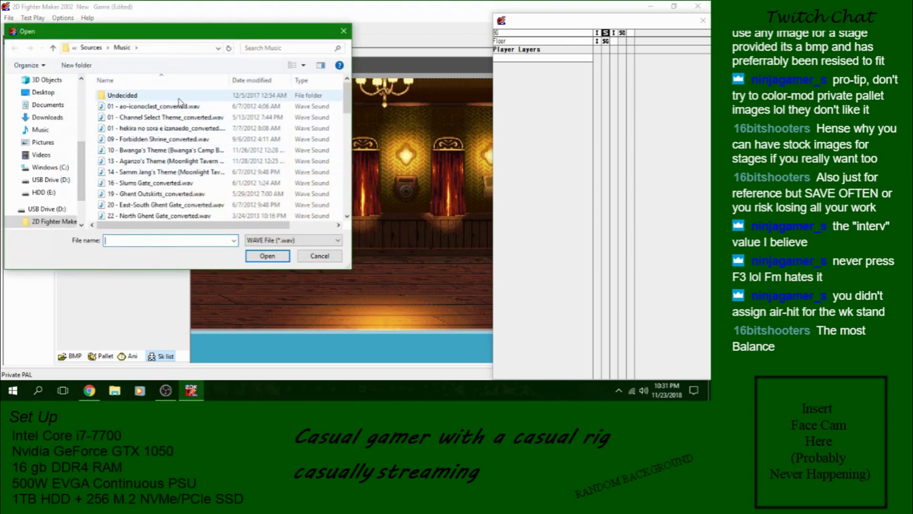
{"action": "scroll", "coordinate": [190, 133], "scroll_direction": "down", "scroll_amount": 10}
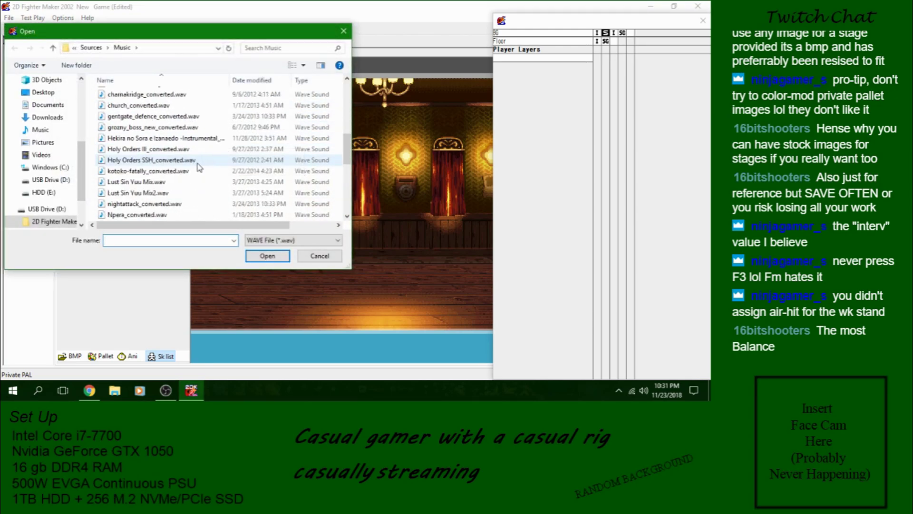
{"action": "scroll", "coordinate": [199, 166], "scroll_direction": "down", "scroll_amount": 8}
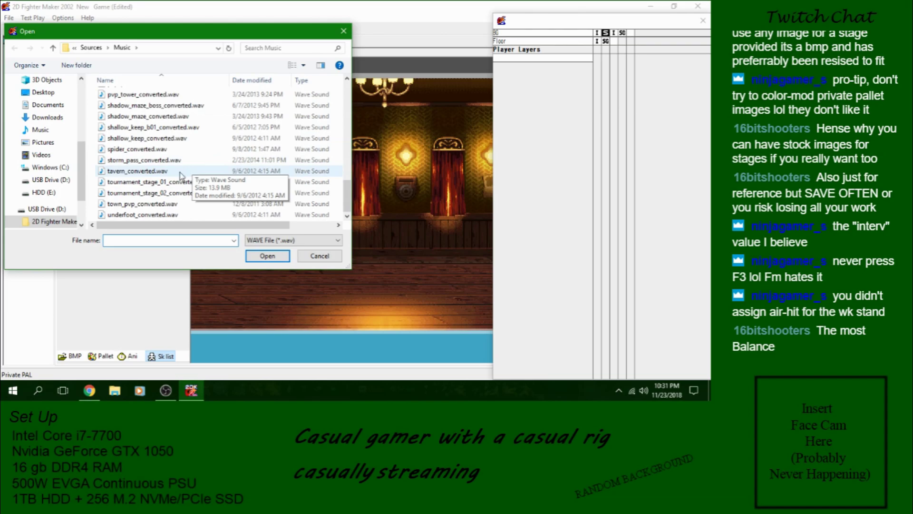
{"action": "left_click", "coordinate": [132, 161]}
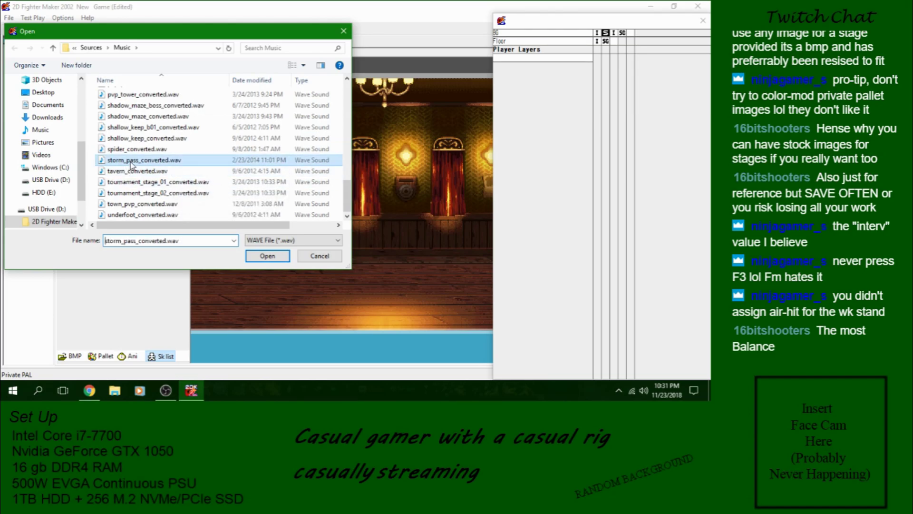
{"action": "double_click", "coordinate": [132, 164]}
{"action": "left_click", "coordinate": [227, 206]}
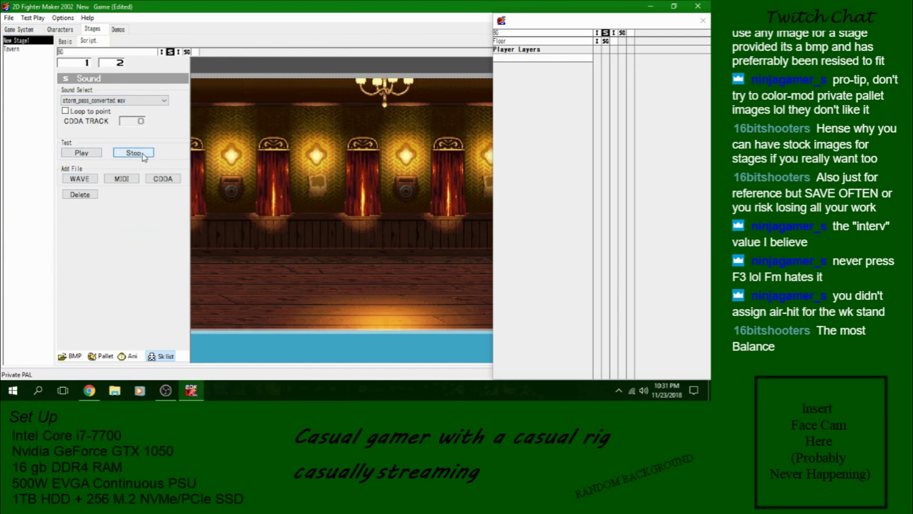
Step: Preview the stage's animation, and go back to the sound block in the BG script
{"action": "left_click", "coordinate": [131, 356]}
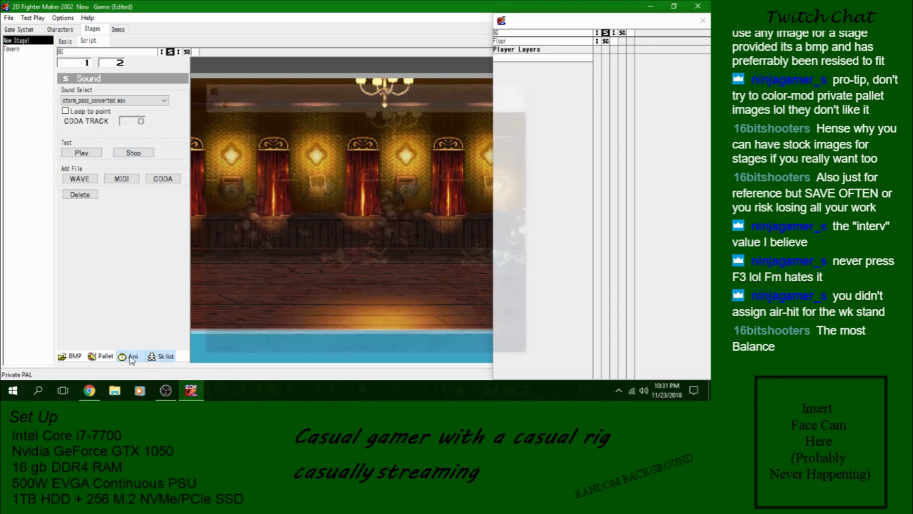
{"action": "left_click", "coordinate": [526, 88]}
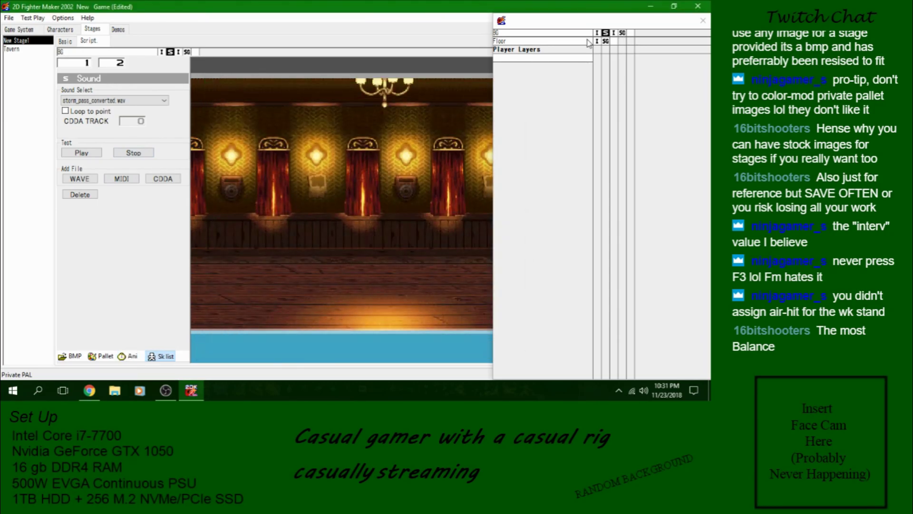
{"action": "left_click", "coordinate": [553, 35]}
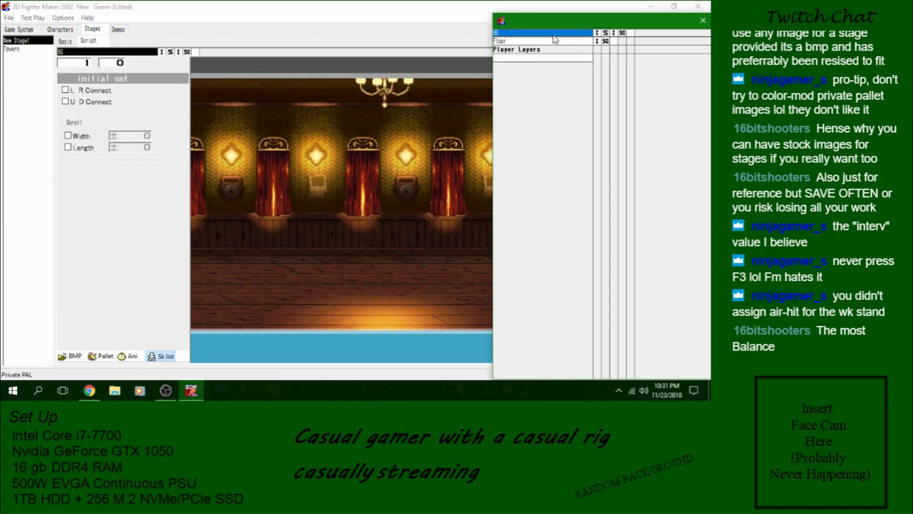
{"action": "left_click", "coordinate": [604, 33]}
Step: Check New Stage1's basic background music settings, and look over the wave files available for the sound block without adding one
{"action": "left_click", "coordinate": [72, 43]}
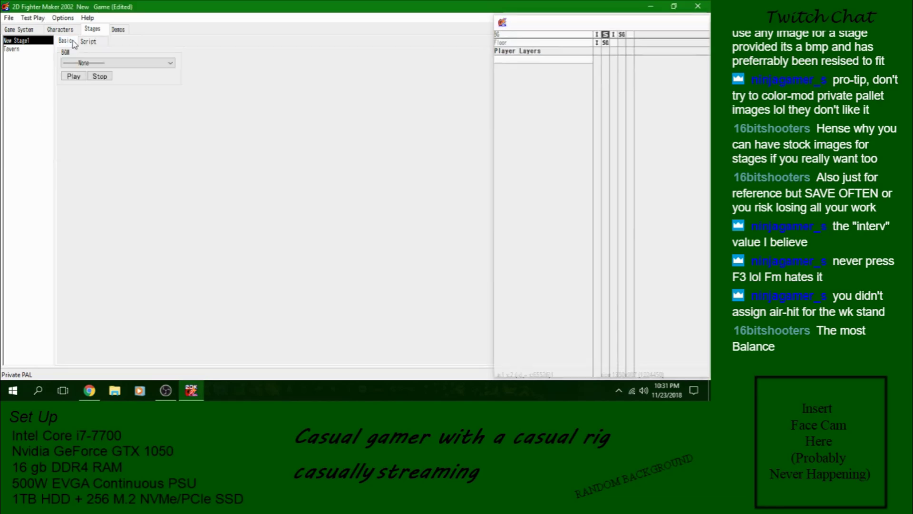
{"action": "left_click", "coordinate": [94, 45]}
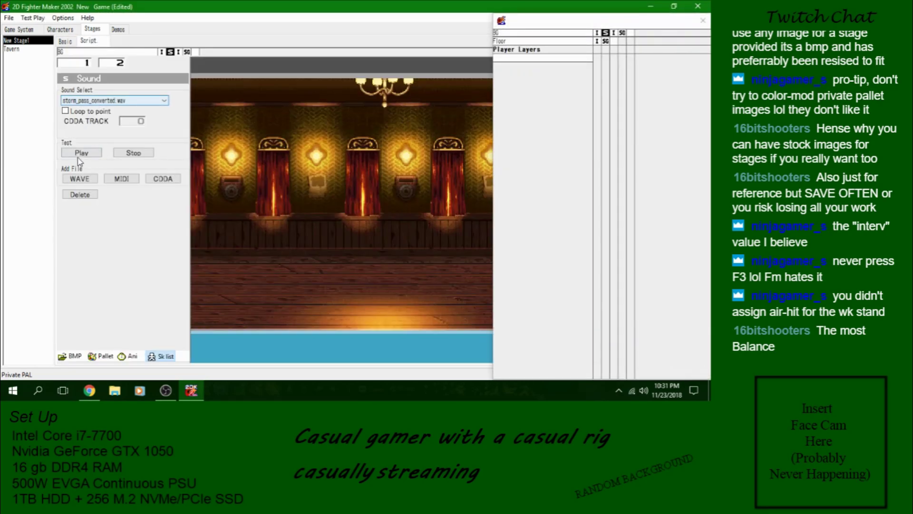
{"action": "left_click", "coordinate": [77, 178]}
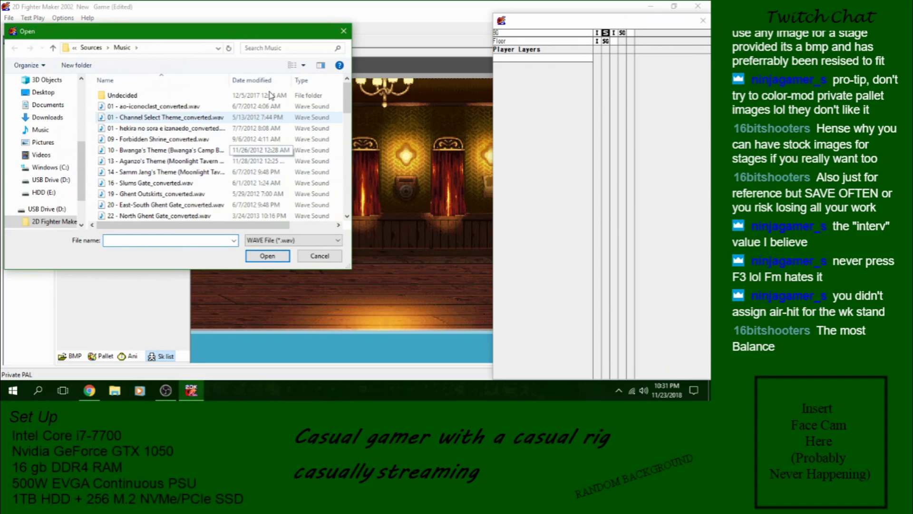
{"action": "left_click", "coordinate": [344, 31]}
Step: Try out storm_pass_converted.wav as New Stage1's background music with a test playback, and reset the music selection to None
{"action": "left_click", "coordinate": [74, 50]}
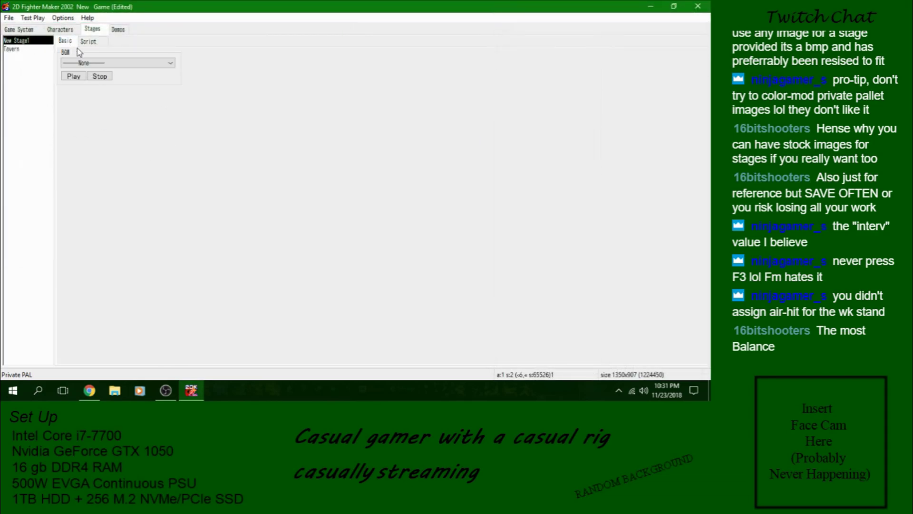
{"action": "left_click", "coordinate": [101, 63]}
{"action": "left_click", "coordinate": [134, 62]}
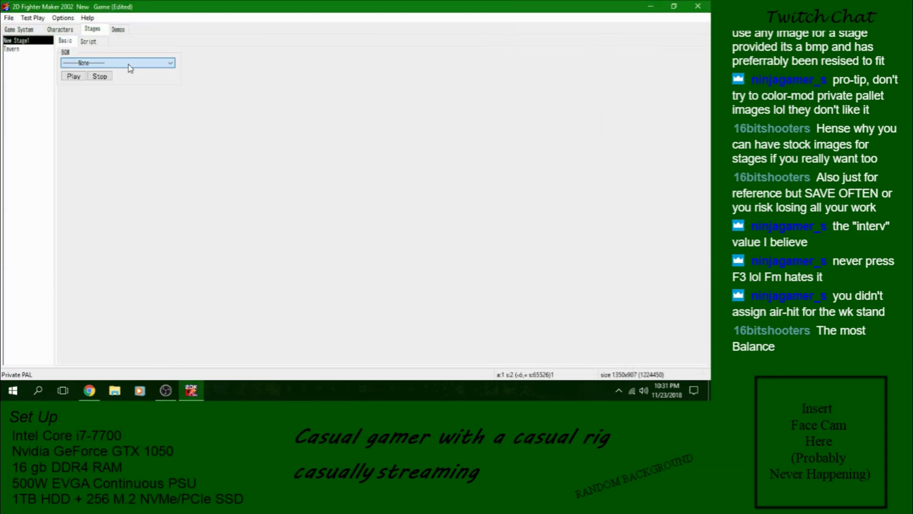
{"action": "left_click", "coordinate": [100, 64]}
{"action": "left_click", "coordinate": [99, 78]}
{"action": "left_click", "coordinate": [74, 77]}
{"action": "left_click", "coordinate": [99, 63]}
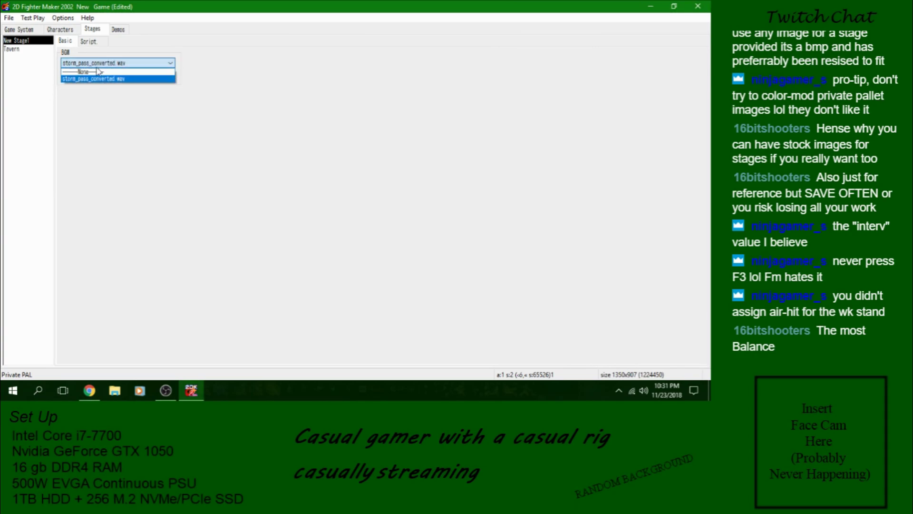
{"action": "left_click", "coordinate": [96, 70]}
Step: Browse the wave files in the Music and Sound source folders for the BG script's sound block, leaving without adding any
{"action": "left_click", "coordinate": [93, 42]}
{"action": "left_click", "coordinate": [79, 179]}
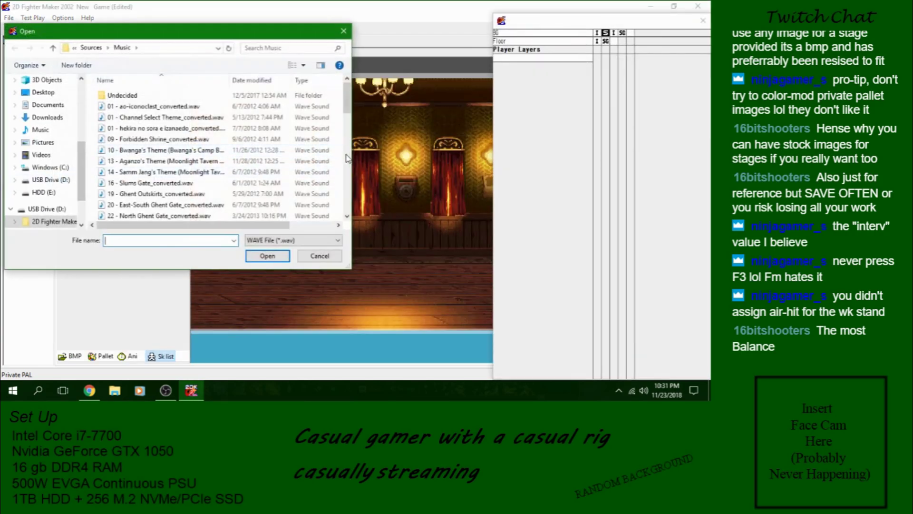
{"action": "scroll", "coordinate": [187, 133], "scroll_direction": "down", "scroll_amount": 3}
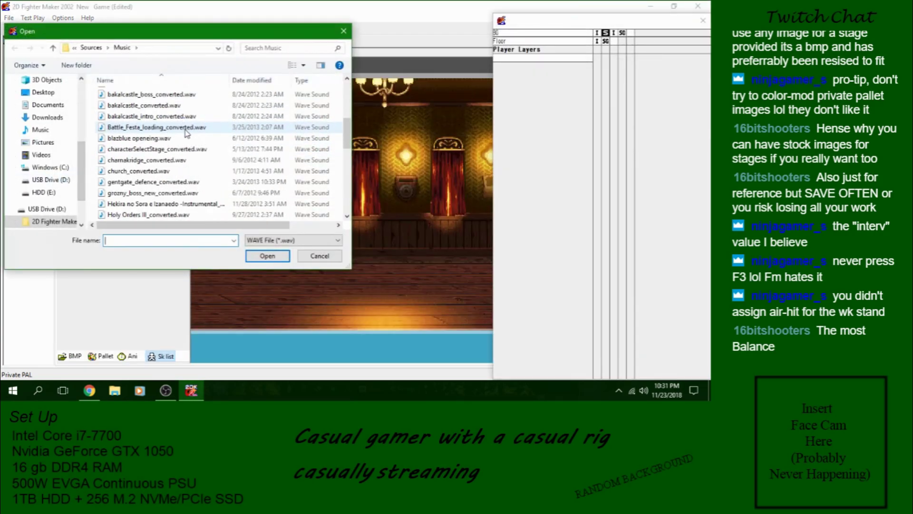
{"action": "scroll", "coordinate": [199, 152], "scroll_direction": "down", "scroll_amount": 8}
{"action": "scroll", "coordinate": [205, 159], "scroll_direction": "down", "scroll_amount": 2}
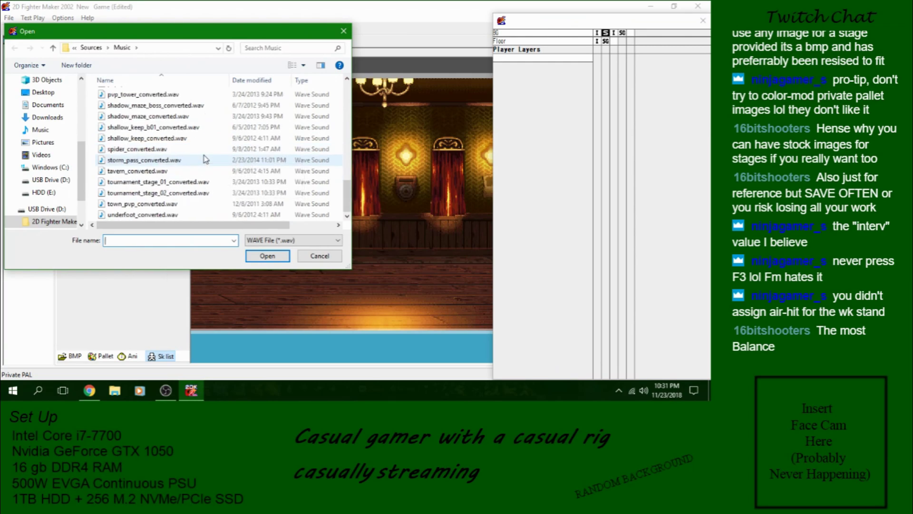
{"action": "scroll", "coordinate": [205, 159], "scroll_direction": "up", "scroll_amount": 15}
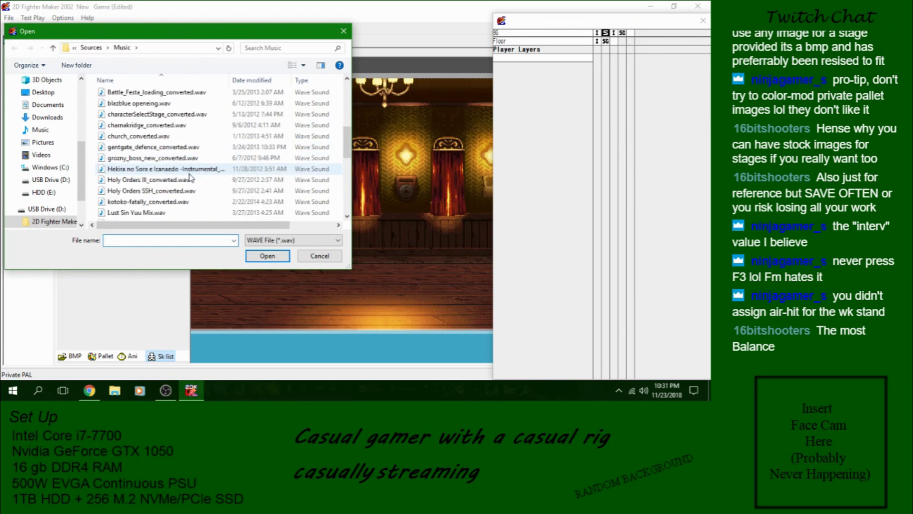
{"action": "left_click", "coordinate": [52, 48]}
{"action": "double_click", "coordinate": [136, 185]}
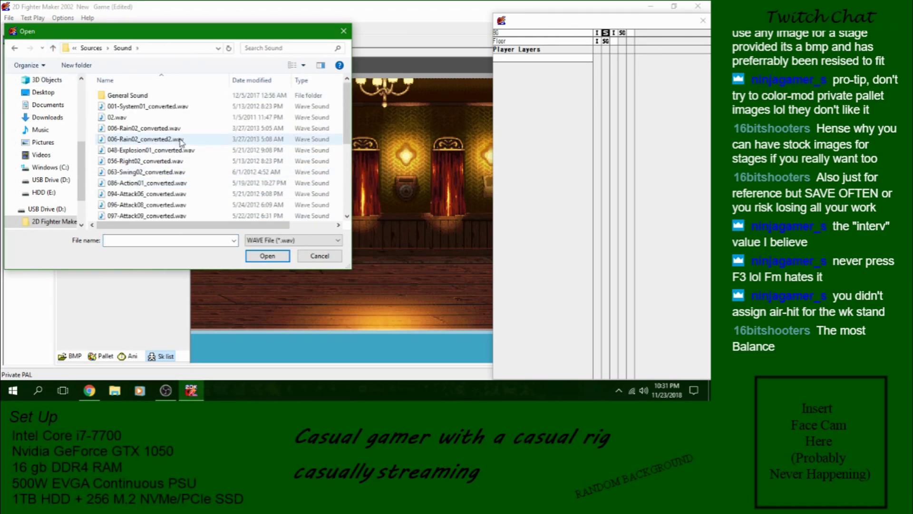
{"action": "scroll", "coordinate": [177, 144], "scroll_direction": "down", "scroll_amount": 6}
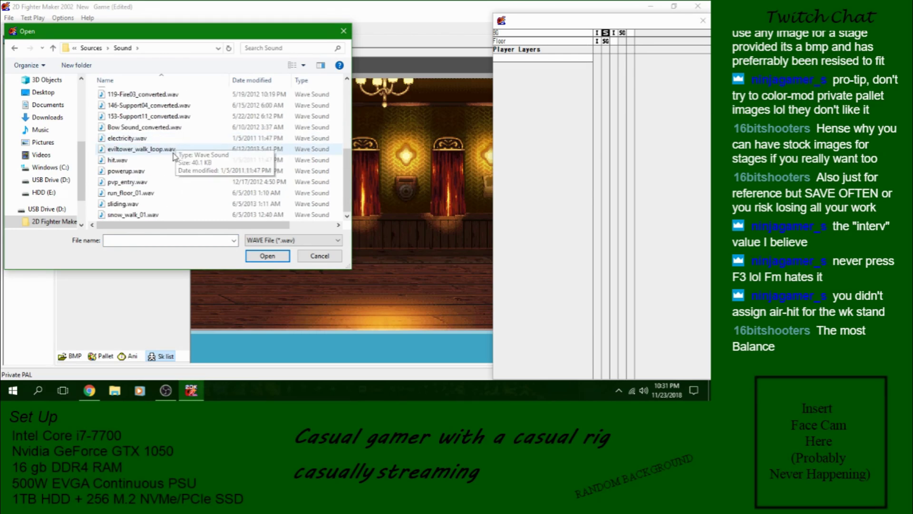
{"action": "scroll", "coordinate": [157, 174], "scroll_direction": "up", "scroll_amount": 6}
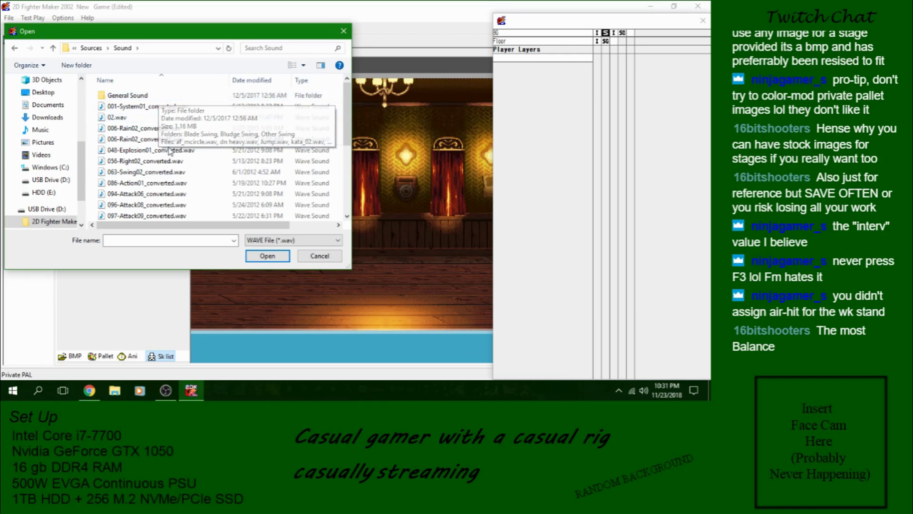
{"action": "scroll", "coordinate": [167, 133], "scroll_direction": "down", "scroll_amount": 6}
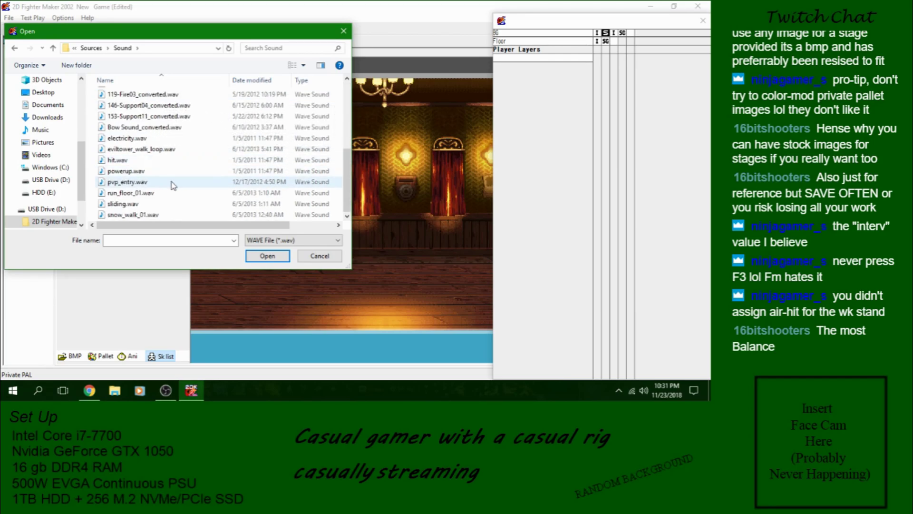
{"action": "left_click", "coordinate": [320, 256]}
Step: Compare the Tavern stage's basic music settings with those of New Stage1
{"action": "left_click", "coordinate": [14, 49]}
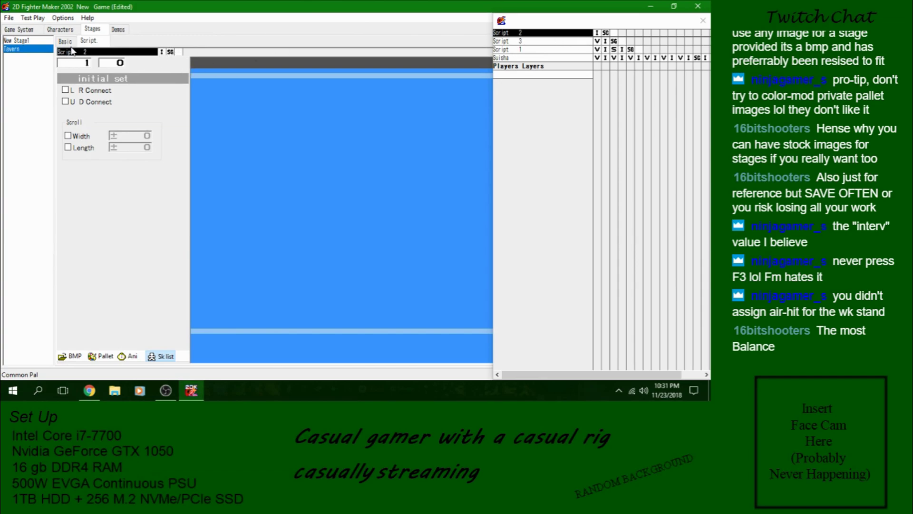
{"action": "left_click", "coordinate": [69, 42]}
{"action": "left_click", "coordinate": [18, 41]}
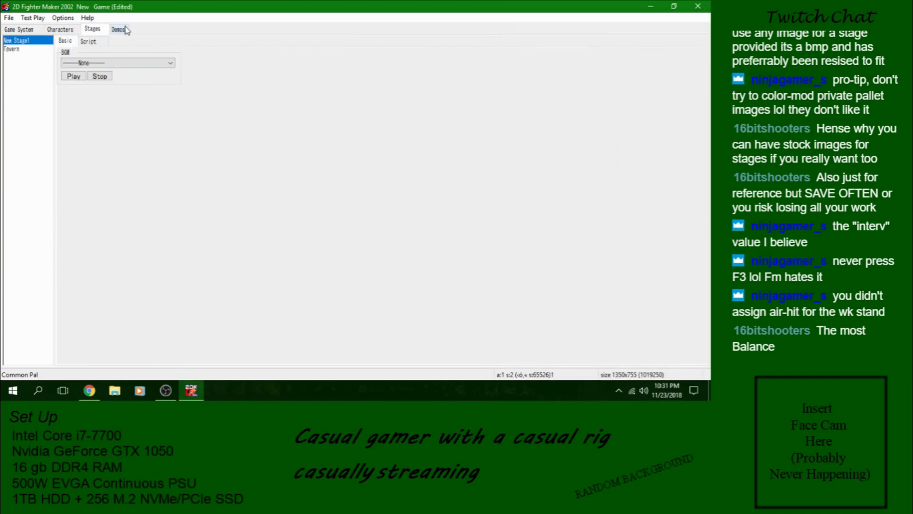
Step: Add the MIDI file none.mid from the Music folder to the BG script's sound block in New Stage1
{"action": "left_click", "coordinate": [87, 42]}
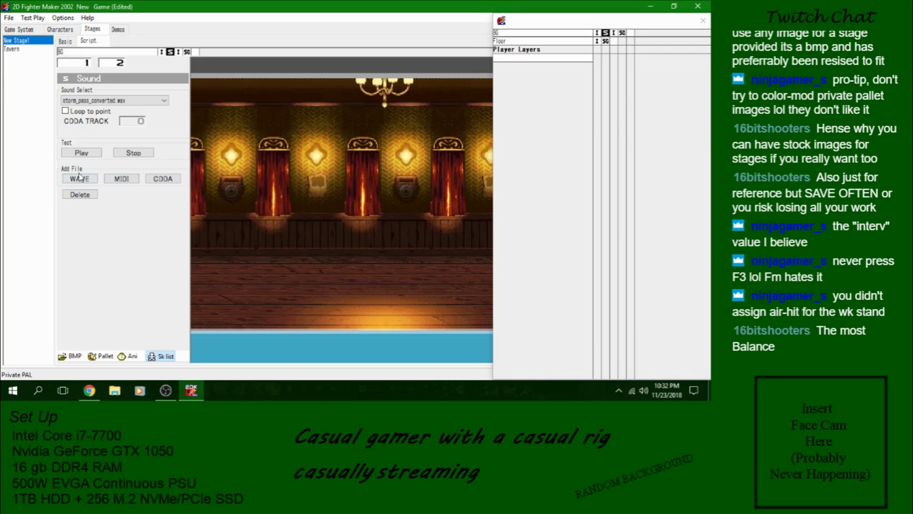
{"action": "left_click", "coordinate": [123, 181]}
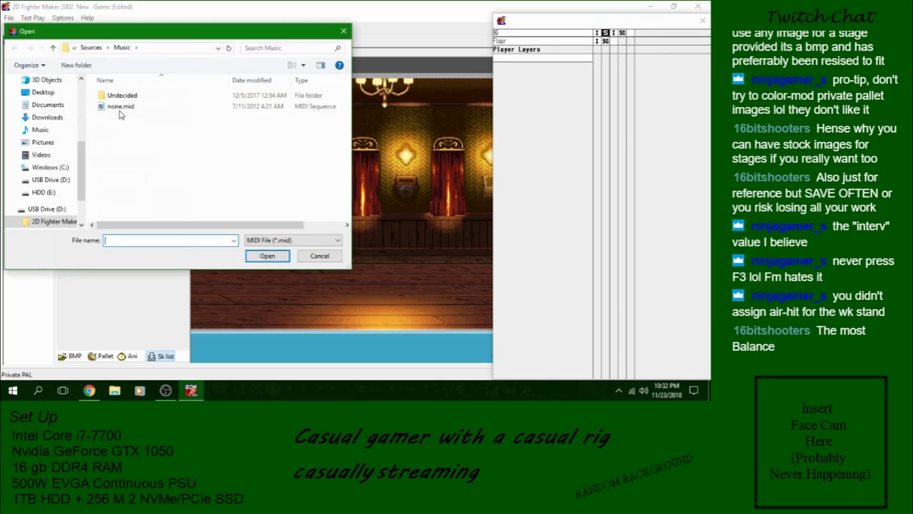
{"action": "double_click", "coordinate": [121, 107]}
{"action": "left_click", "coordinate": [213, 153]}
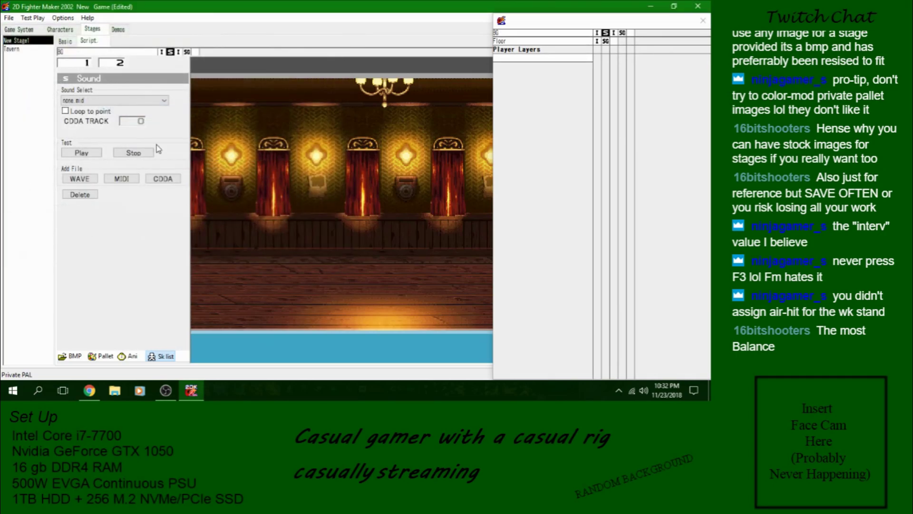
Step: Select storm_pass_converted.wav in the BG script's sound block and pick the background music entry in New Stage1's basic settings
{"action": "left_click", "coordinate": [100, 101]}
{"action": "left_click", "coordinate": [97, 115]}
{"action": "left_click", "coordinate": [67, 41]}
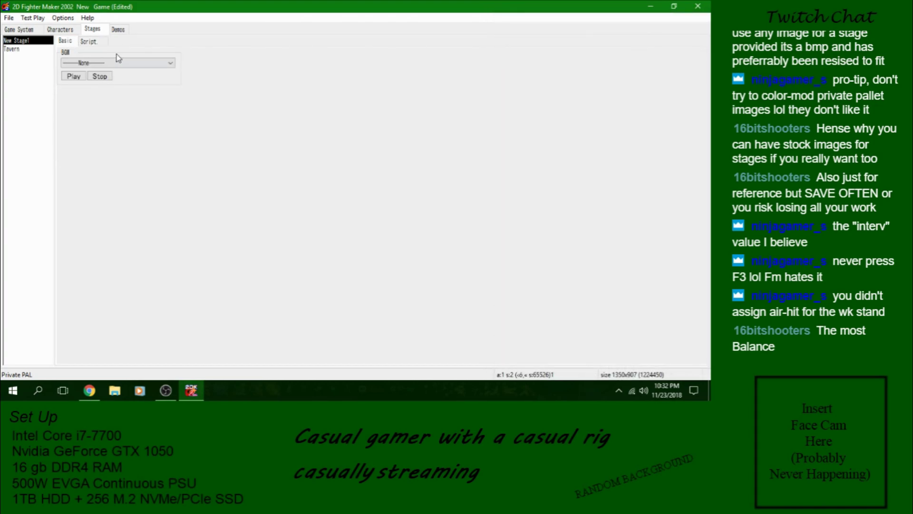
{"action": "left_click", "coordinate": [119, 64]}
{"action": "left_click", "coordinate": [105, 86]}
{"action": "left_click", "coordinate": [89, 42]}
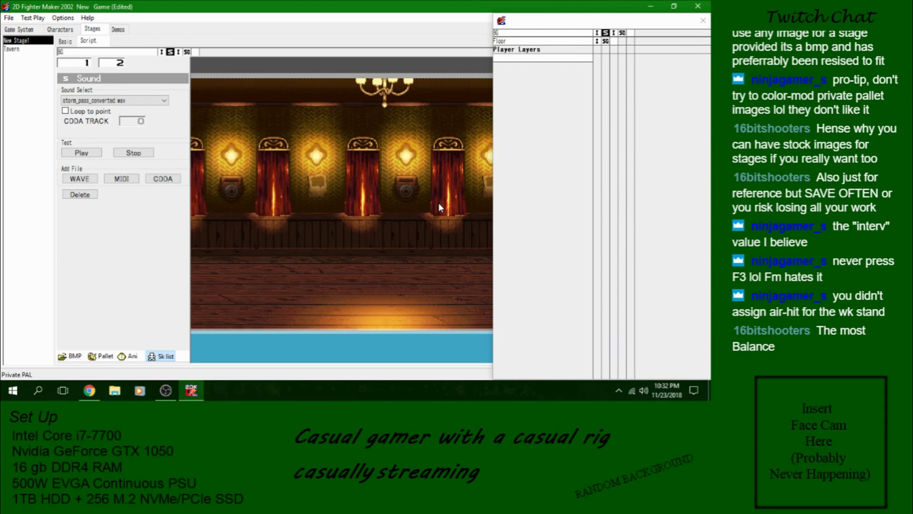
Step: Set the vertical axis of the Floor script's image block to -340
{"action": "left_click", "coordinate": [597, 42]}
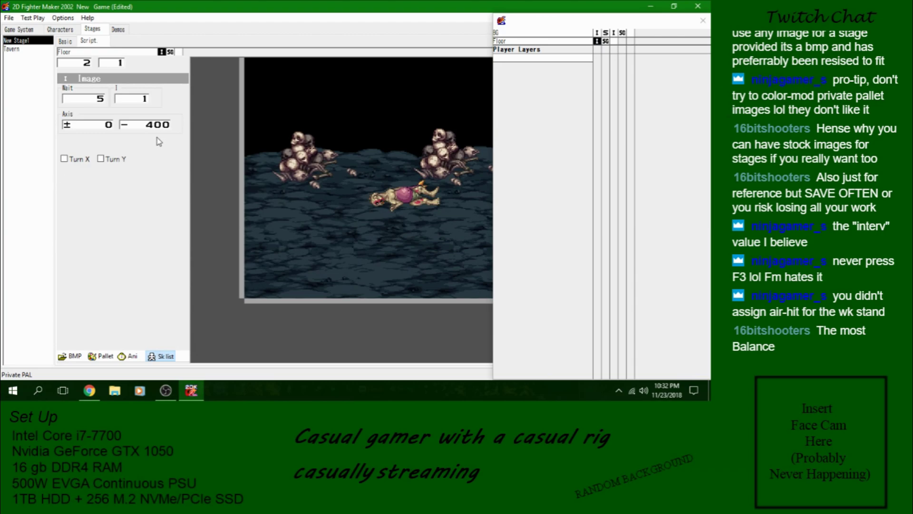
{"action": "left_click", "coordinate": [157, 124]}
{"action": "scroll", "coordinate": [158, 125], "scroll_direction": "up", "scroll_amount": 6}
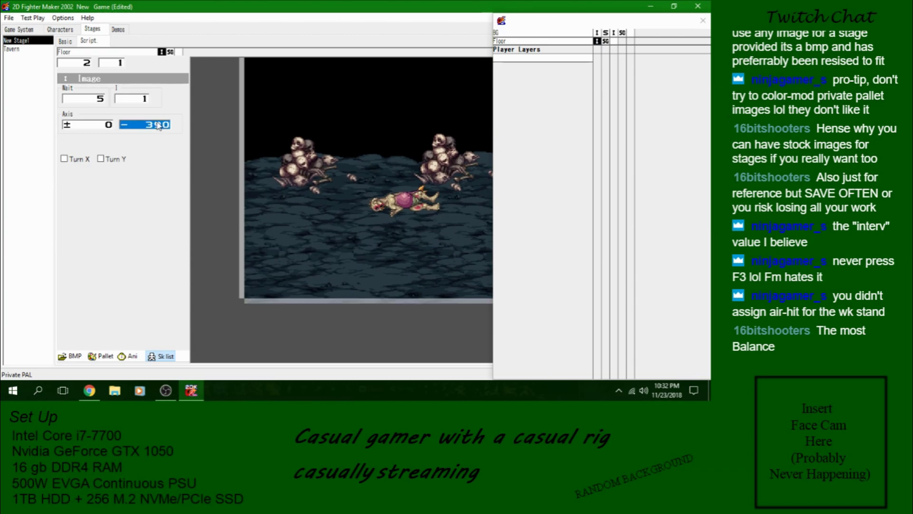
Step: Run a test battle on New Stage1 to check the floor position and music, and close the test window
{"action": "left_click", "coordinate": [29, 19]}
{"action": "left_click", "coordinate": [21, 63]}
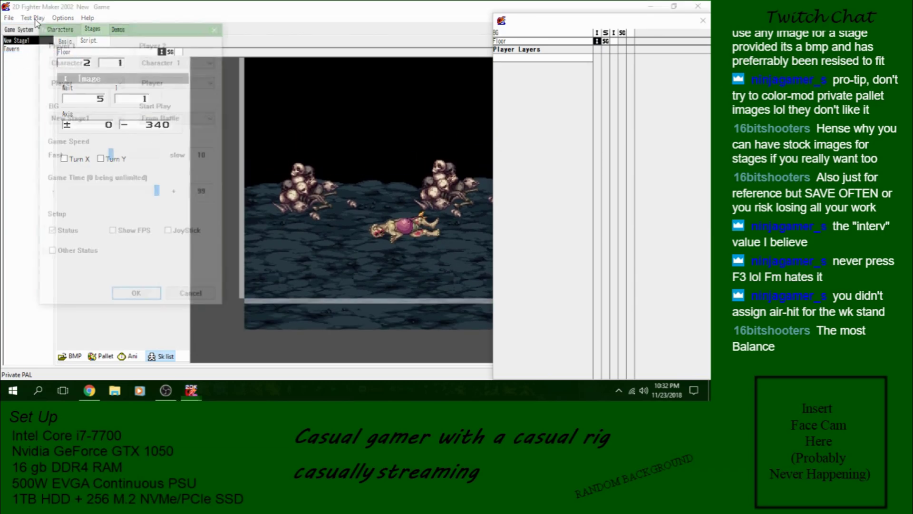
{"action": "left_click", "coordinate": [127, 299]}
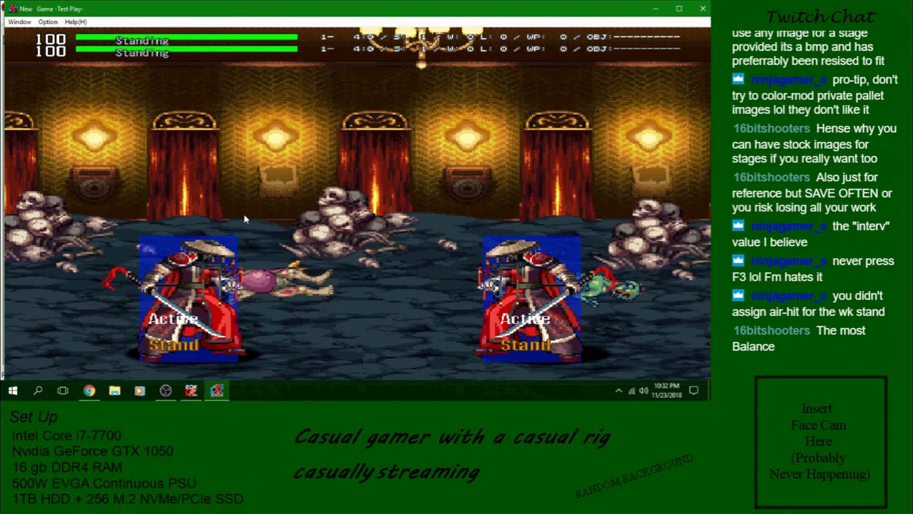
{"action": "left_click", "coordinate": [701, 10]}
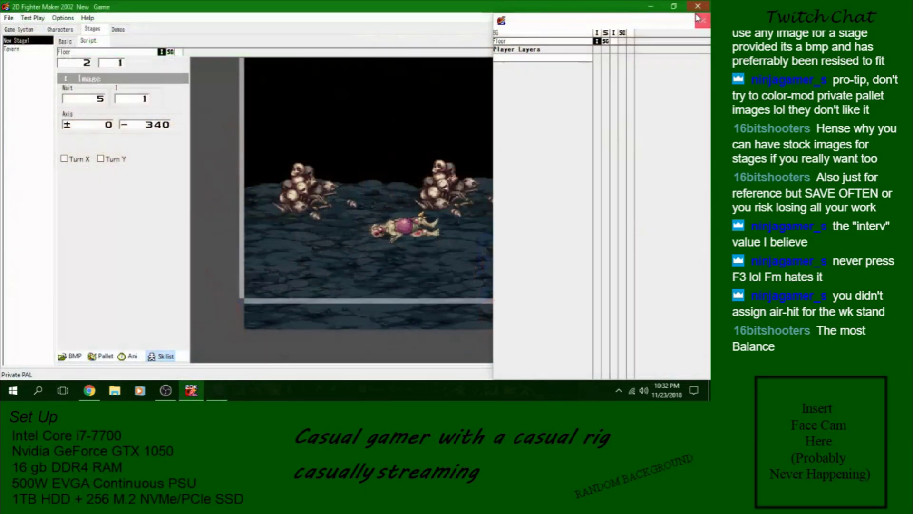
Step: Enable width scrolling in the BG script's initial settings, leaving length scrolling off
{"action": "left_click", "coordinate": [604, 35]}
{"action": "left_click", "coordinate": [613, 34]}
{"action": "left_click", "coordinate": [384, 133]}
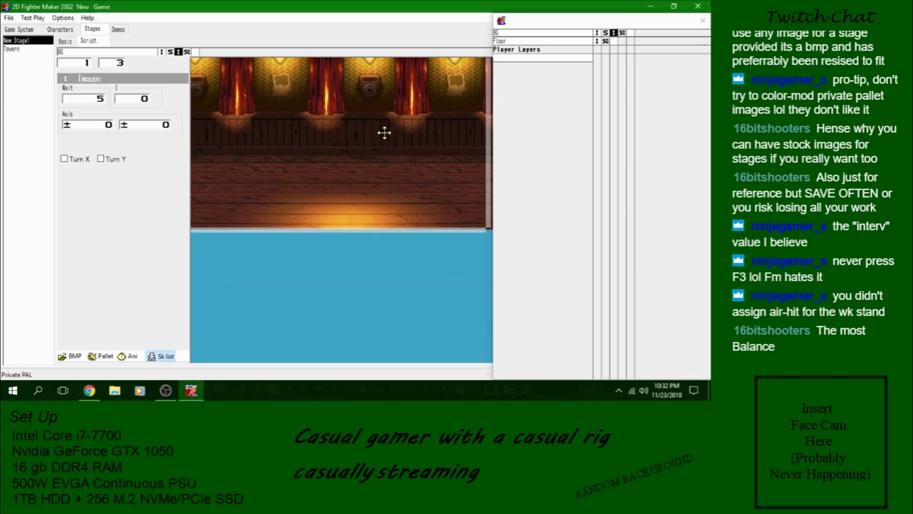
{"action": "left_click_drag", "start_coordinate": [385, 133], "coordinate": [376, 239]}
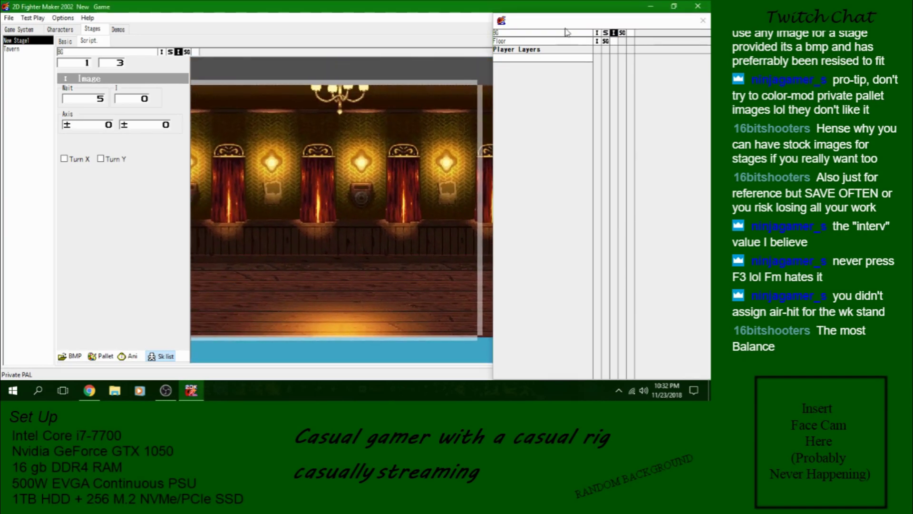
{"action": "left_click", "coordinate": [597, 32]}
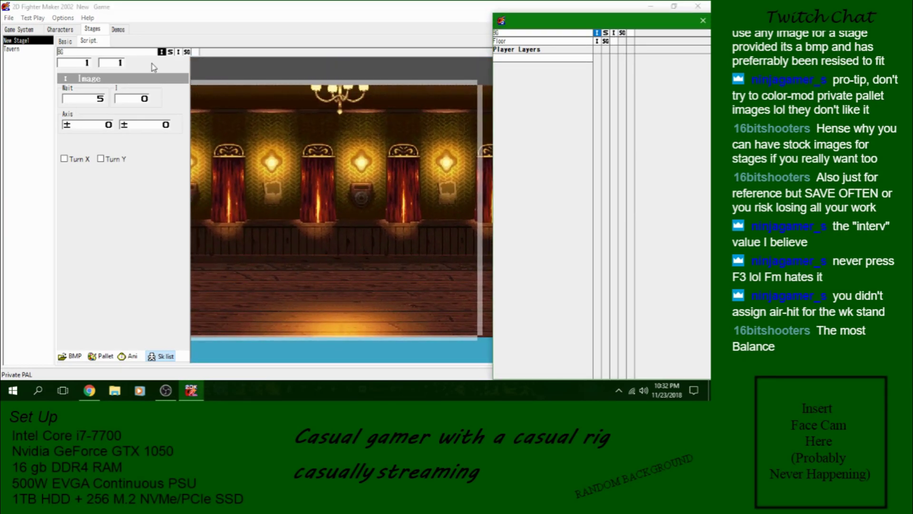
{"action": "left_click", "coordinate": [112, 53]}
{"action": "left_click", "coordinate": [76, 137]}
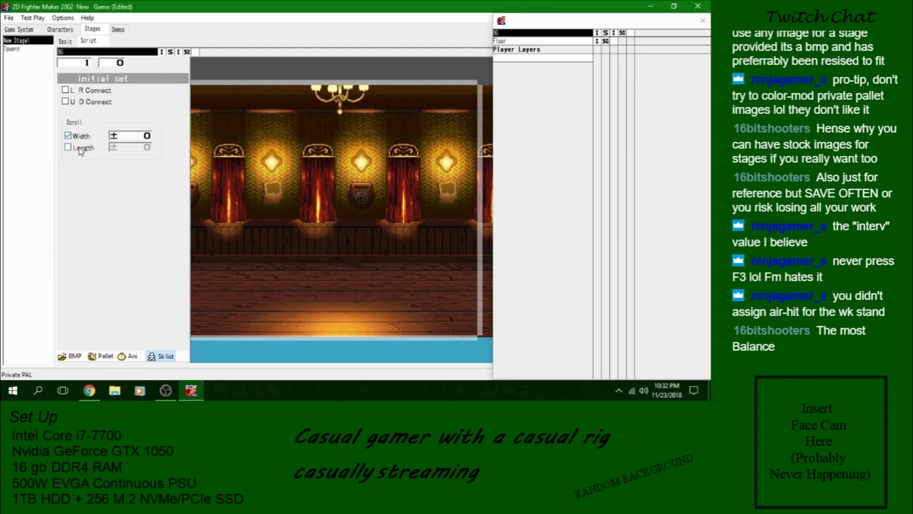
{"action": "left_click", "coordinate": [79, 148]}
{"action": "left_click", "coordinate": [85, 149]}
Step: Set the BG script's width scroll to +40 and preview the stage animation
{"action": "left_click", "coordinate": [139, 137]}
{"action": "left_click_drag", "start_coordinate": [336, 252], "coordinate": [336, 251]}
{"action": "double_click", "coordinate": [140, 136]}
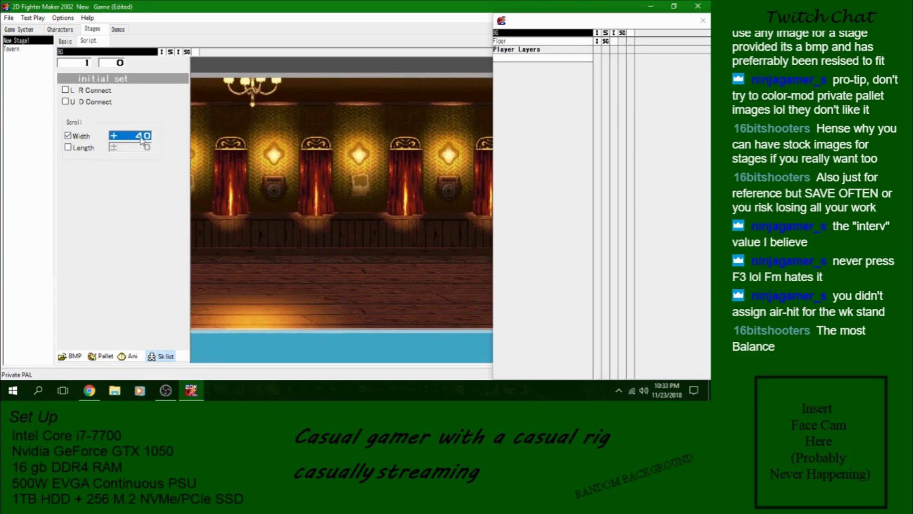
{"action": "left_click", "coordinate": [126, 358]}
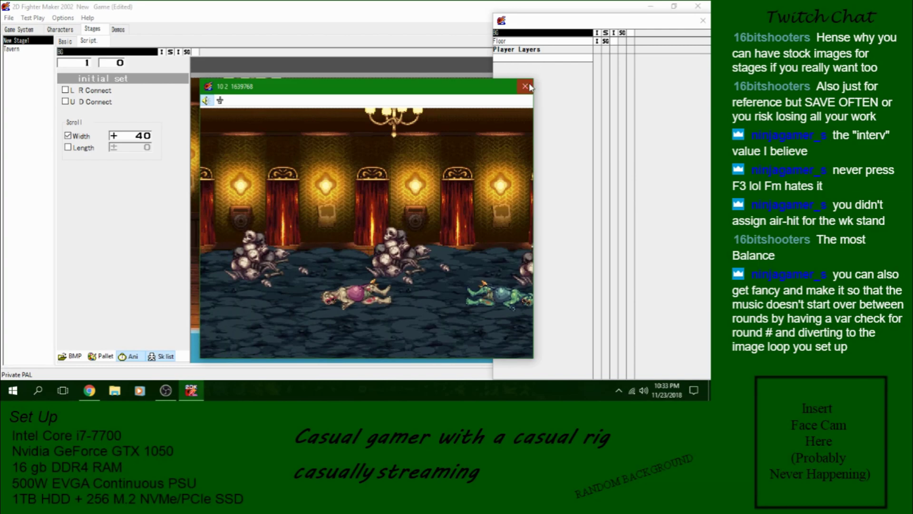
{"action": "left_click", "coordinate": [526, 86]}
Step: Preview the stage with the BG script's width scroll turned off, and turn it back on at +40 for a comparison preview
{"action": "left_click", "coordinate": [145, 137]}
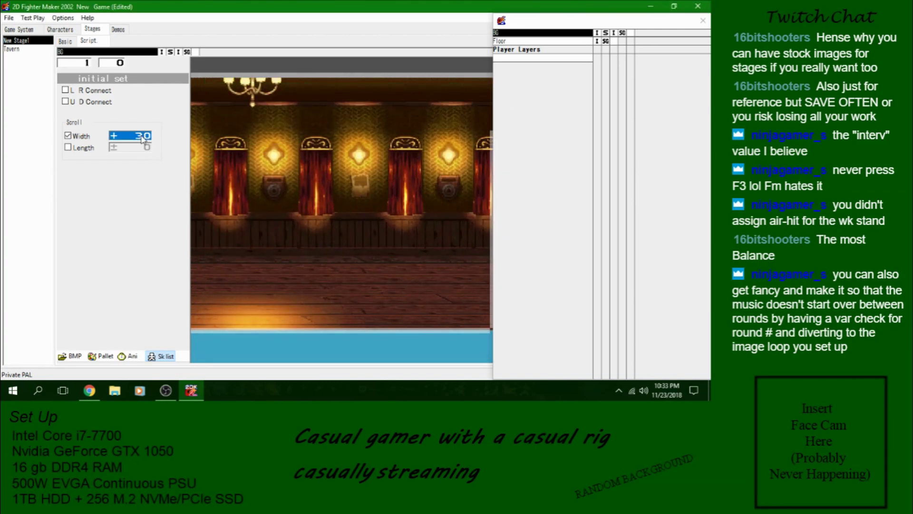
{"action": "scroll", "coordinate": [139, 135], "scroll_direction": "up", "scroll_amount": 4}
{"action": "left_click", "coordinate": [68, 136]}
{"action": "left_click", "coordinate": [124, 356]}
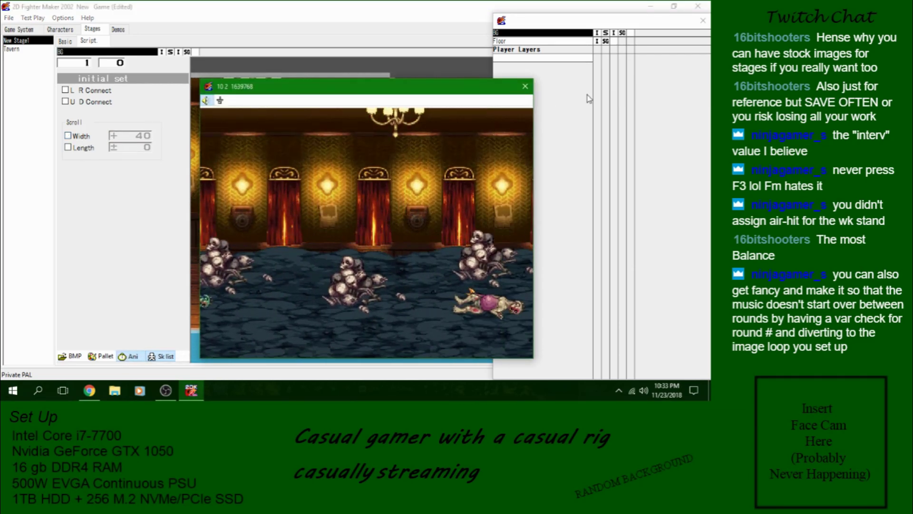
{"action": "left_click", "coordinate": [525, 86]}
{"action": "left_click", "coordinate": [68, 136]}
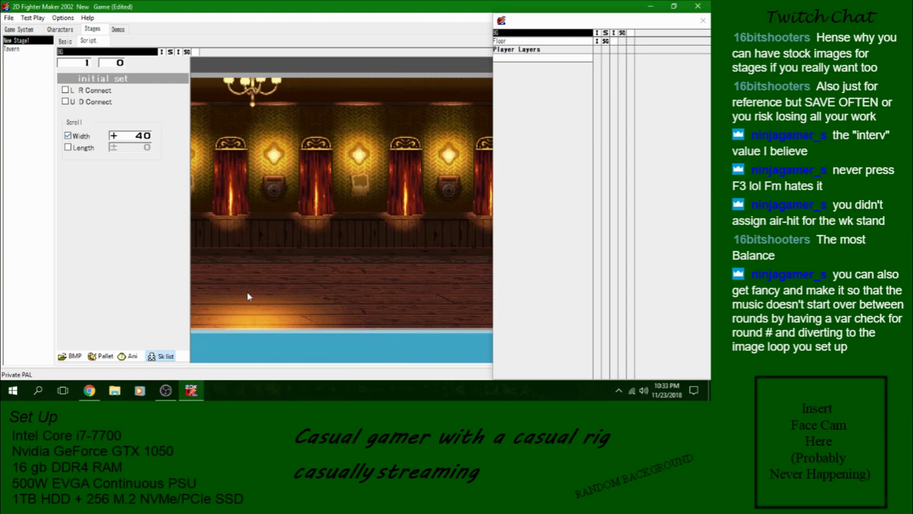
{"action": "left_click", "coordinate": [133, 358]}
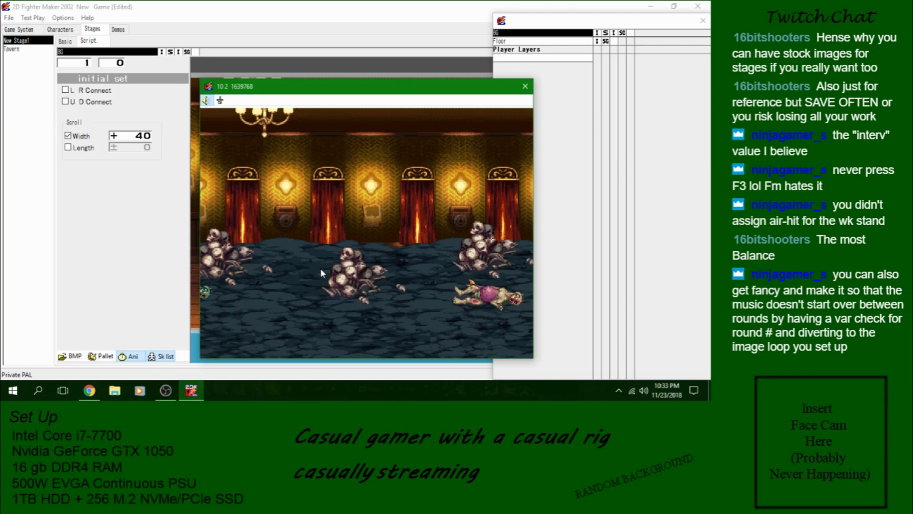
{"action": "left_click", "coordinate": [525, 86]}
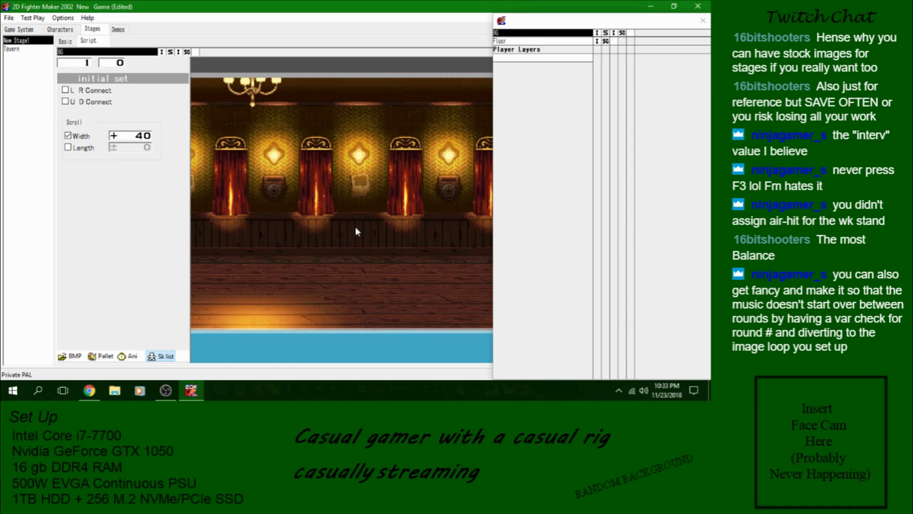
Step: Examine the variable block of Script 1 in the Tavern stage as a reference for the round check
{"action": "left_click", "coordinate": [597, 41]}
{"action": "left_click", "coordinate": [597, 32]}
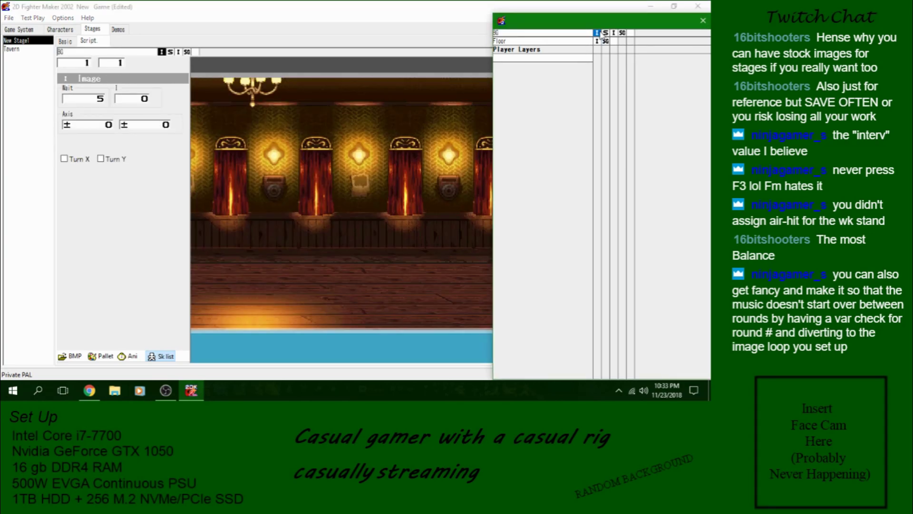
{"action": "left_click", "coordinate": [60, 30]}
{"action": "left_click", "coordinate": [90, 29]}
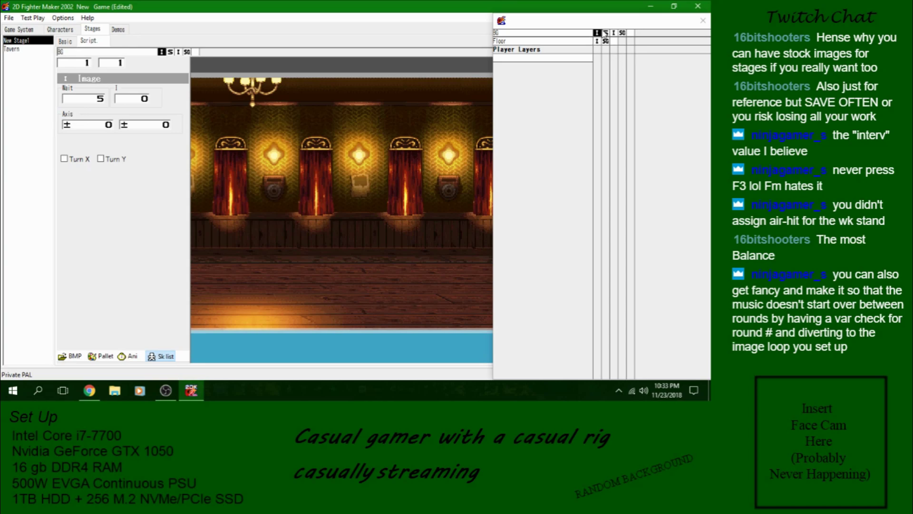
{"action": "left_click", "coordinate": [14, 49]}
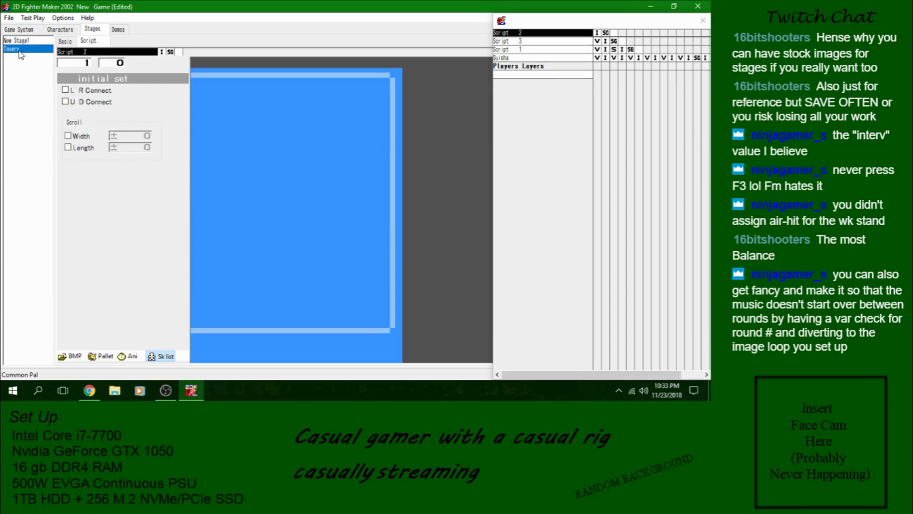
{"action": "left_click", "coordinate": [598, 49]}
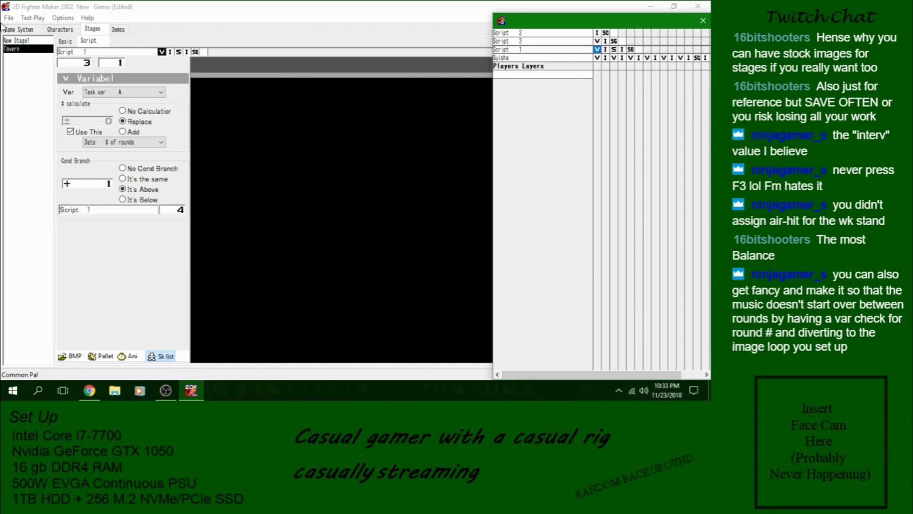
Step: Add a Variable condition fork at the start of New Stage1's BG script
{"action": "left_click", "coordinate": [29, 41]}
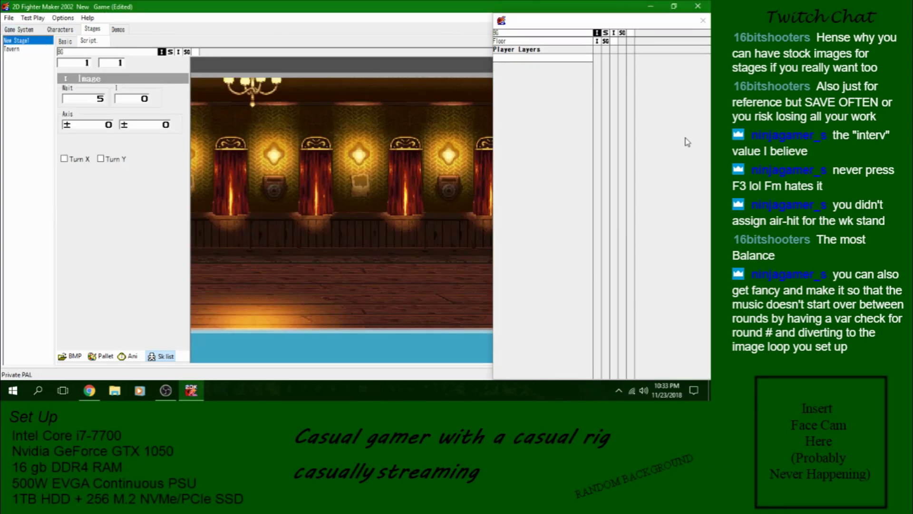
{"action": "right_click", "coordinate": [598, 34]}
{"action": "mouse_move", "coordinate": [633, 97]}
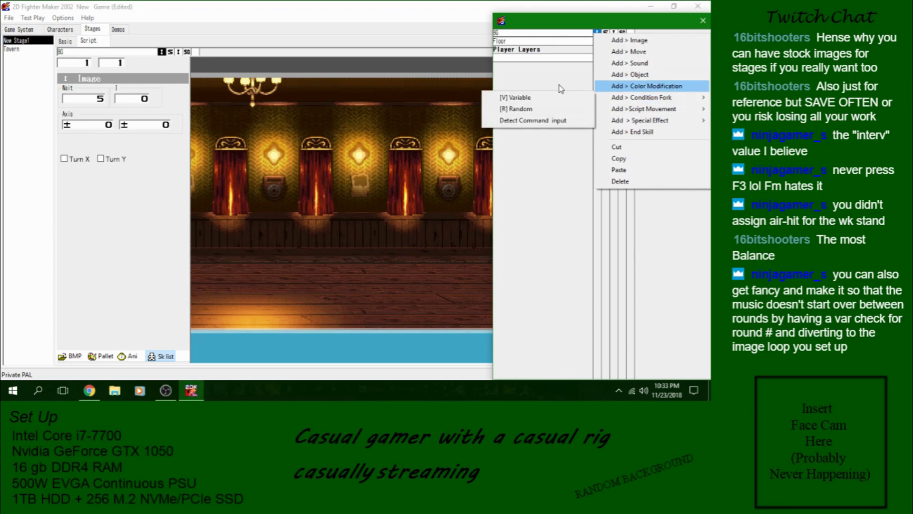
{"action": "left_click", "coordinate": [522, 97]}
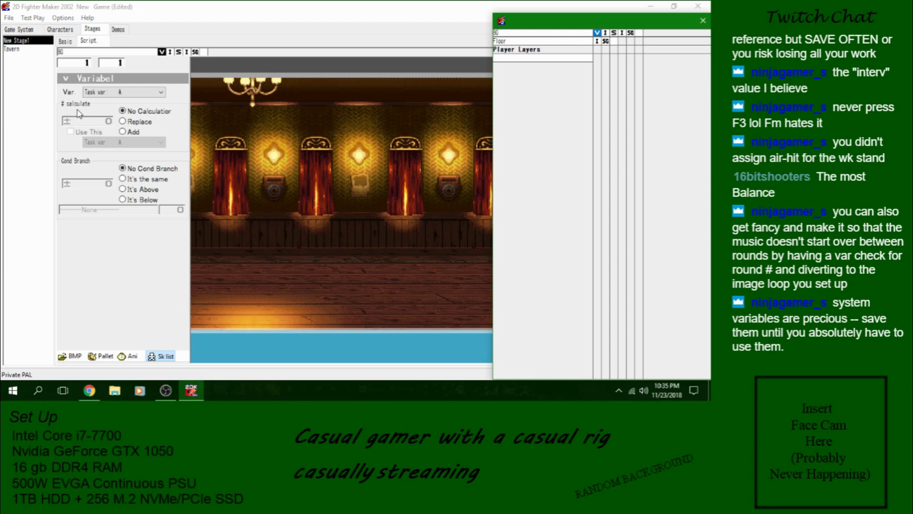
Step: Look through the task and system variables available to the BG script's variable block
{"action": "left_click", "coordinate": [141, 95]}
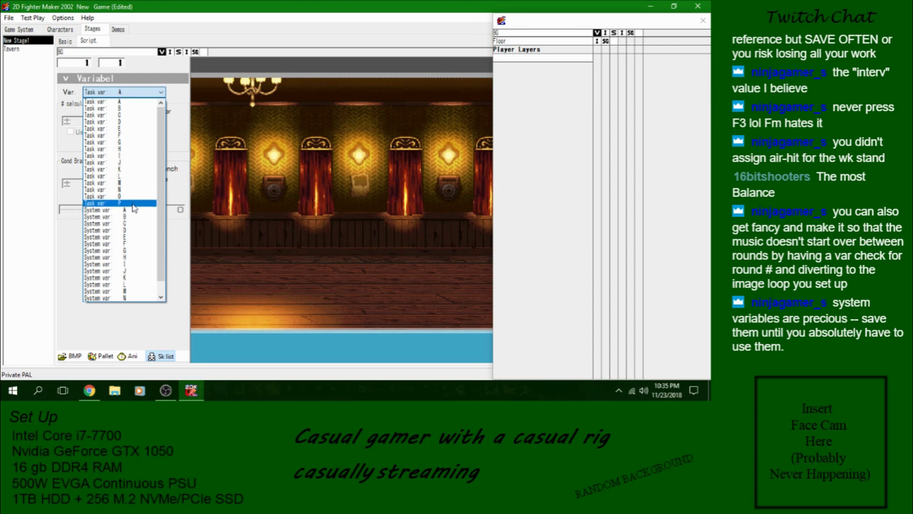
{"action": "scroll", "coordinate": [135, 214], "scroll_direction": "down", "scroll_amount": 1}
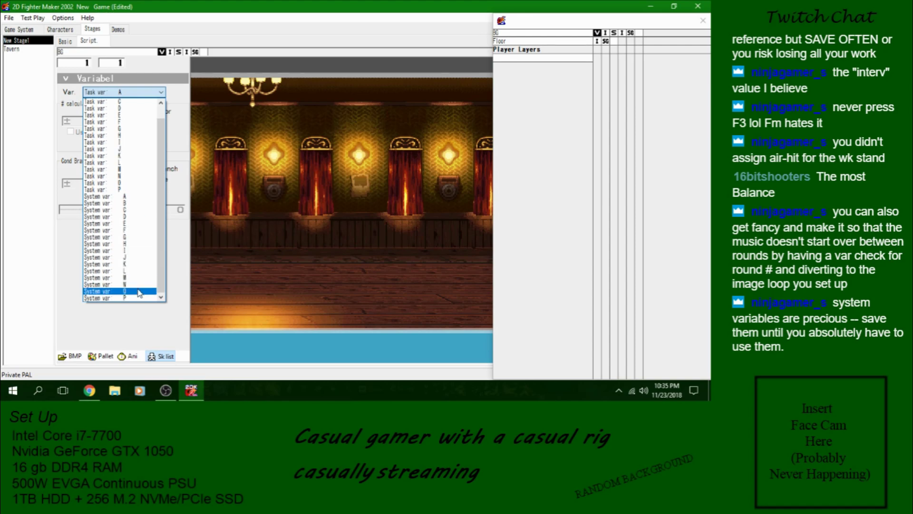
{"action": "scroll", "coordinate": [138, 159], "scroll_direction": "up", "scroll_amount": 1}
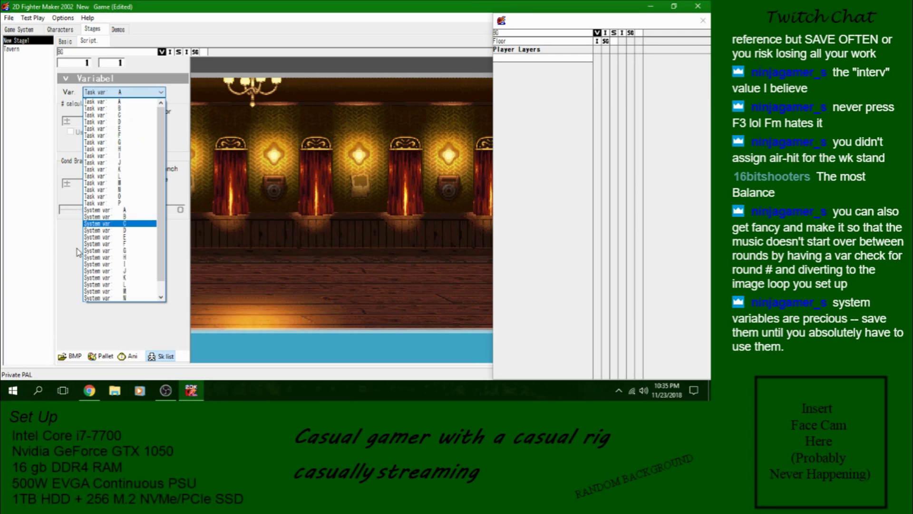
{"action": "left_click", "coordinate": [67, 48]}
Step: Add a Variable condition fork to the Hit WK Crouching skill of Character 1
{"action": "left_click", "coordinate": [66, 30]}
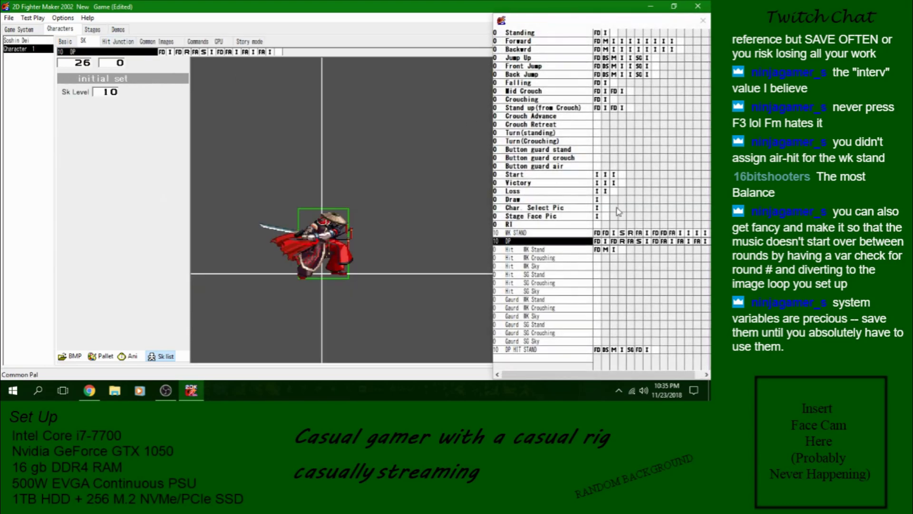
{"action": "right_click", "coordinate": [595, 253]}
{"action": "right_click", "coordinate": [597, 259]}
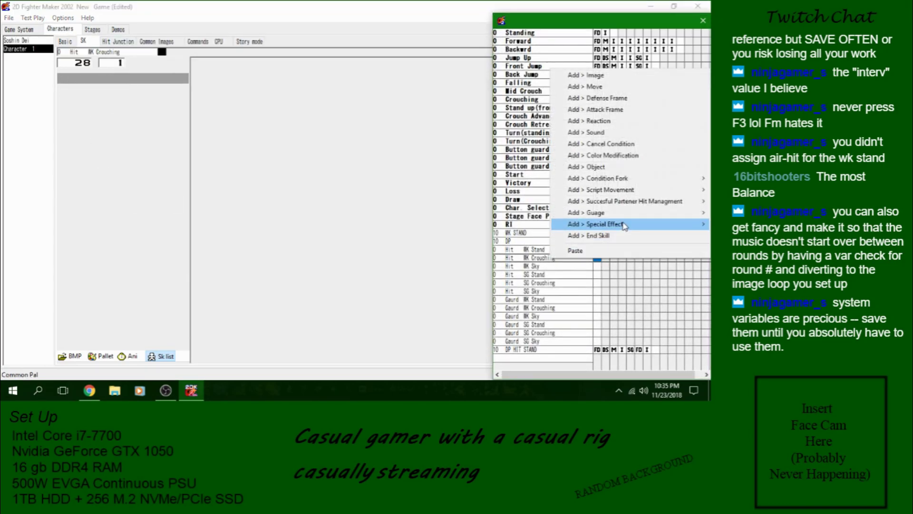
{"action": "mouse_move", "coordinate": [618, 178]}
{"action": "left_click", "coordinate": [471, 176]}
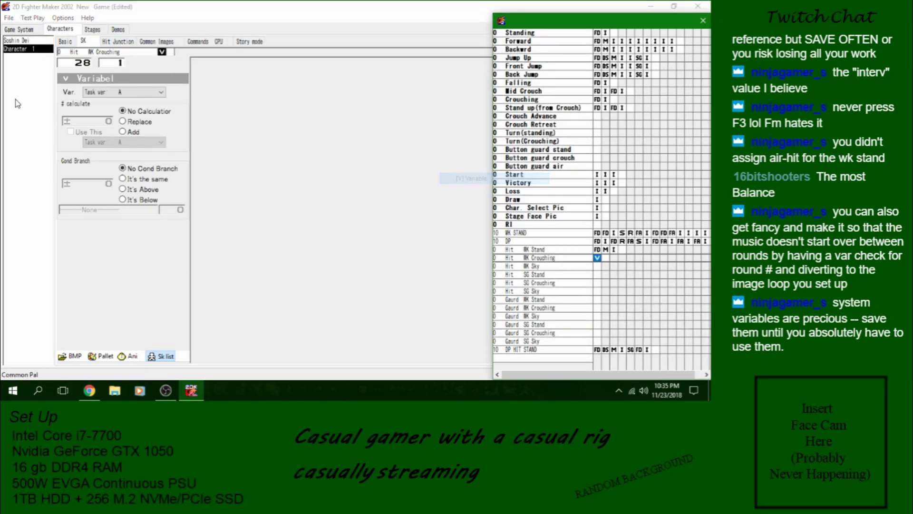
Step: Review the variables available to the character's variable block, including the Char variables, and return to New Stage1's scripts
{"action": "left_click", "coordinate": [110, 93]}
{"action": "scroll", "coordinate": [118, 267], "scroll_direction": "down", "scroll_amount": 6}
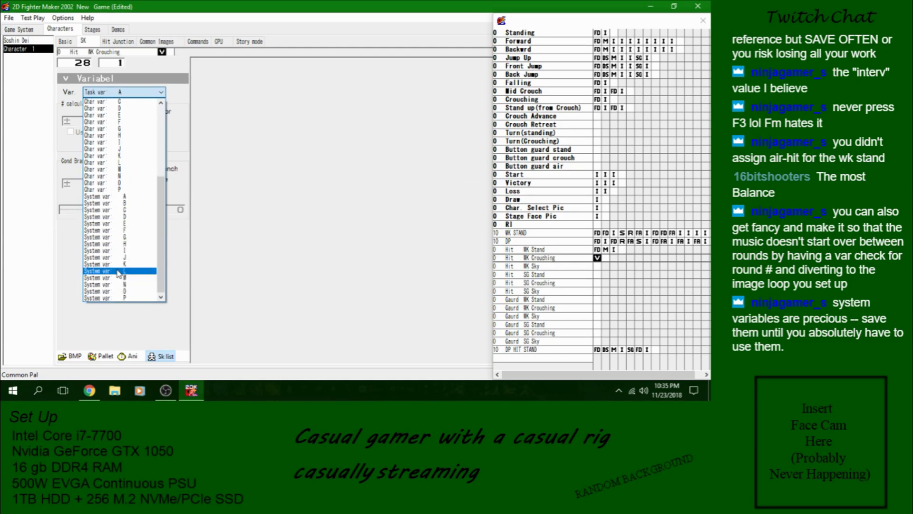
{"action": "left_click", "coordinate": [151, 92]}
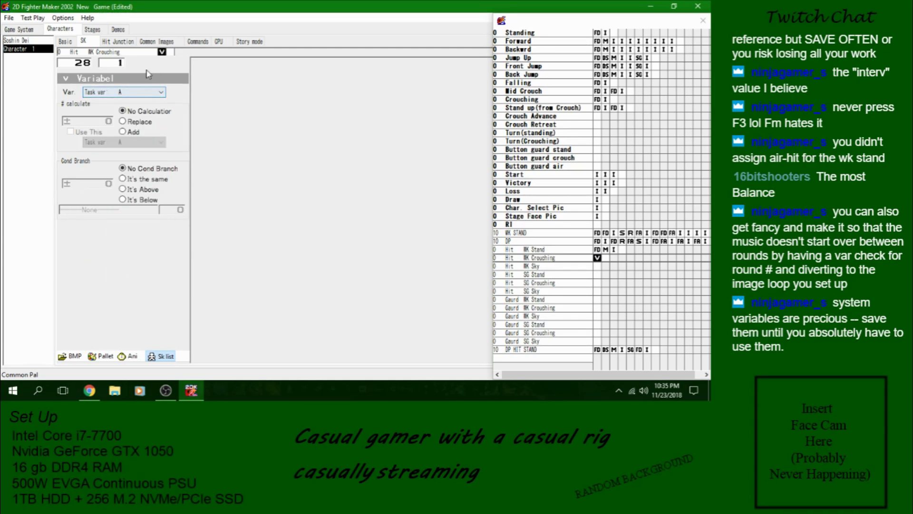
{"action": "left_click", "coordinate": [92, 30]}
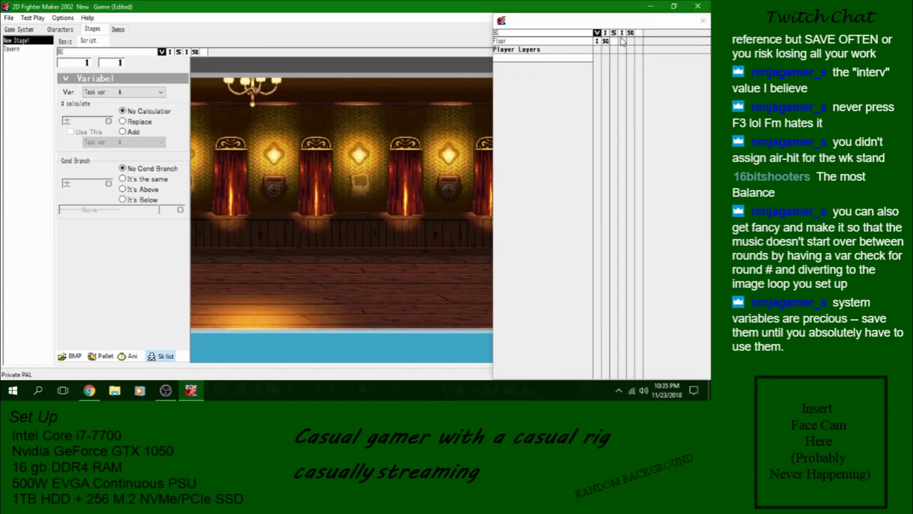
{"action": "right_click", "coordinate": [596, 33]}
{"action": "mouse_move", "coordinate": [676, 98]}
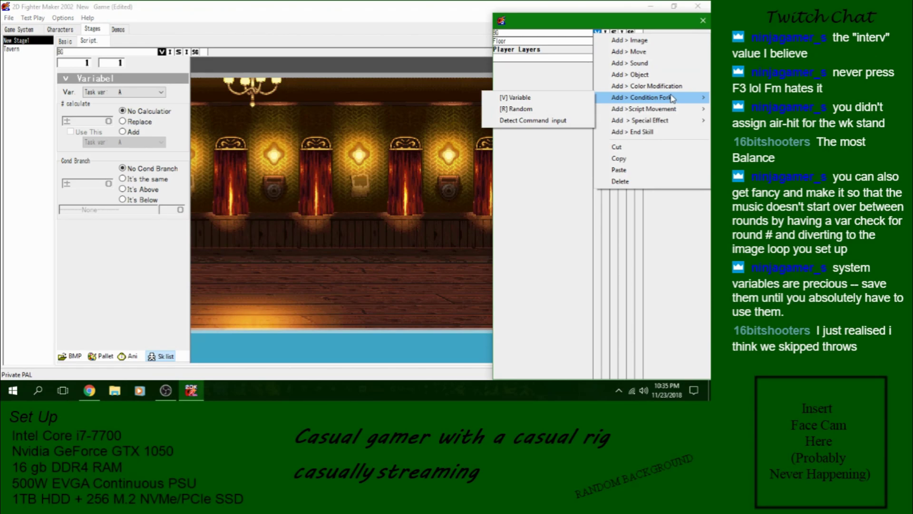
{"action": "left_click", "coordinate": [541, 97]}
{"action": "right_click", "coordinate": [598, 34]}
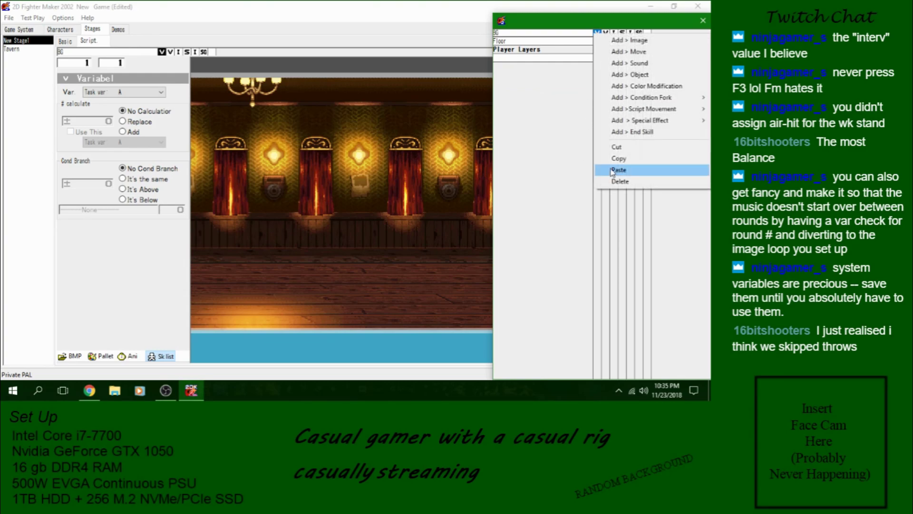
{"action": "left_click", "coordinate": [614, 170]}
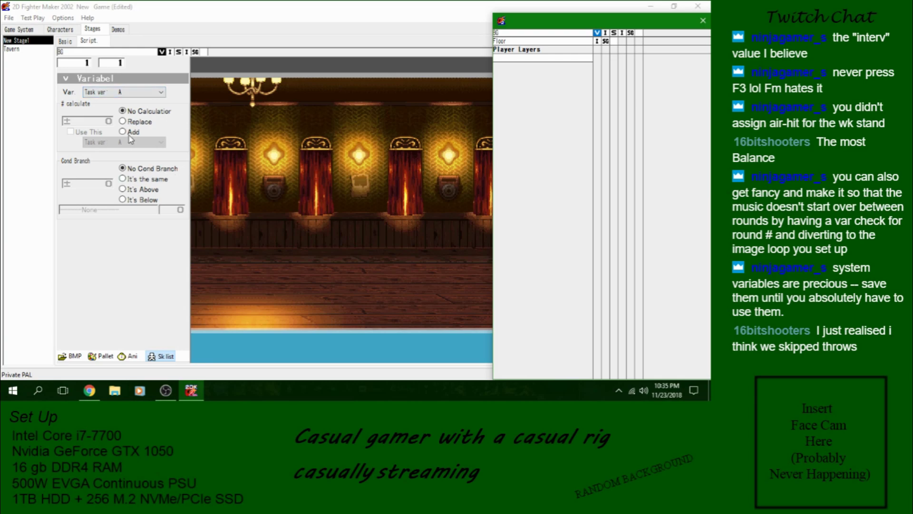
Step: Following the Tavern stage's example, set New Stage1's BG variable block to replace Task var A with Data # of rounds
{"action": "left_click", "coordinate": [14, 49]}
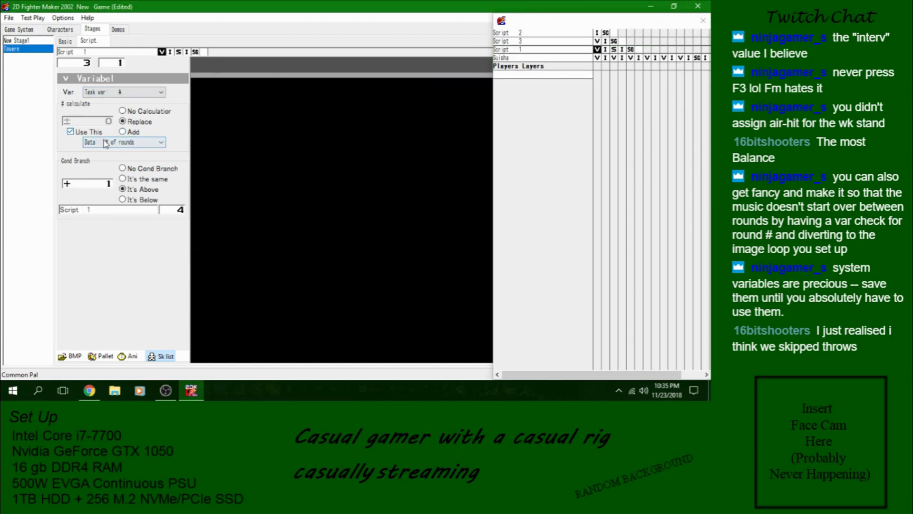
{"action": "left_click", "coordinate": [18, 41]}
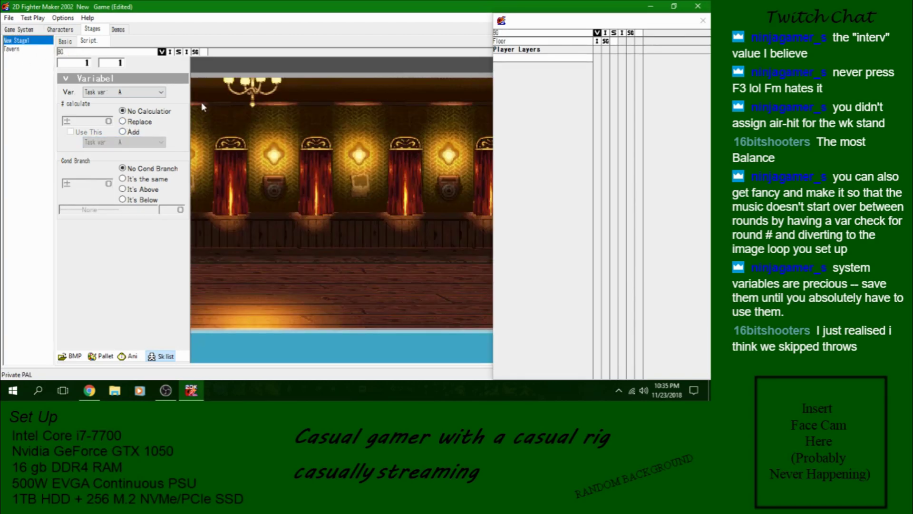
{"action": "left_click", "coordinate": [123, 121]}
{"action": "left_click", "coordinate": [71, 132]}
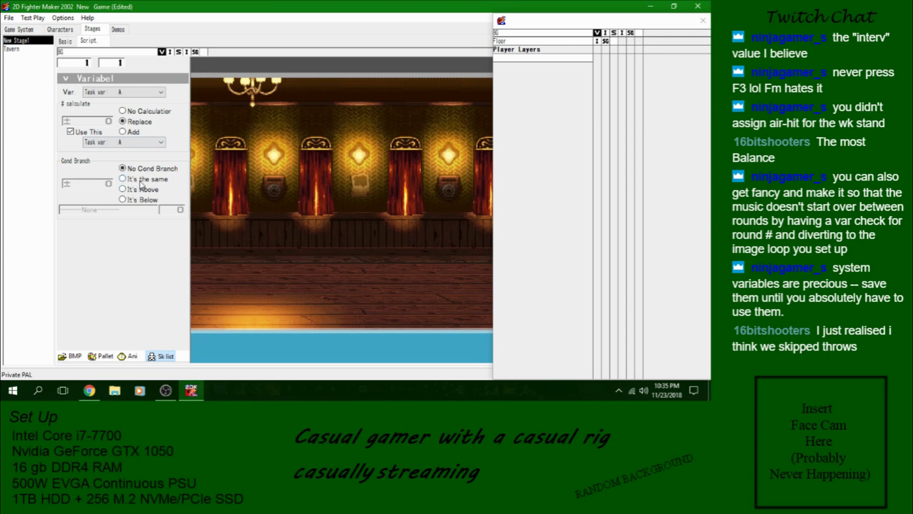
{"action": "left_click", "coordinate": [142, 141]}
{"action": "scroll", "coordinate": [136, 237], "scroll_direction": "down", "scroll_amount": 3}
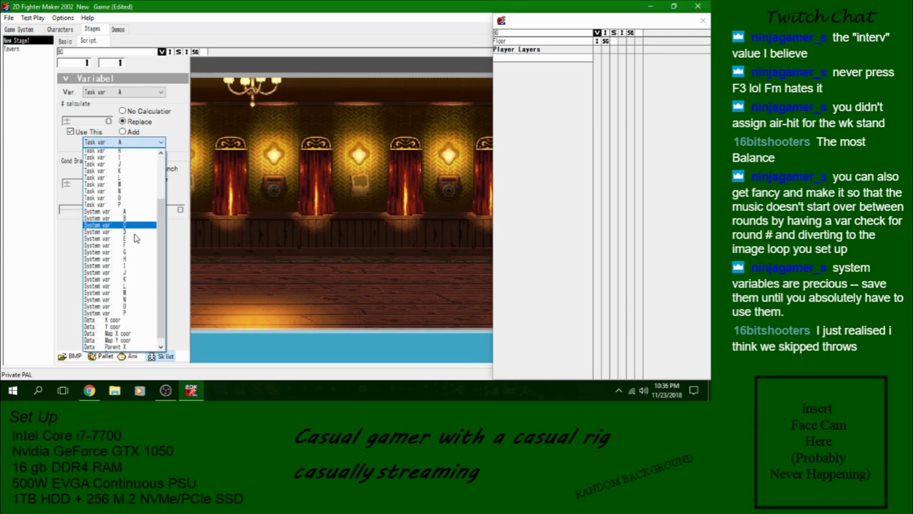
{"action": "scroll", "coordinate": [136, 238], "scroll_direction": "down", "scroll_amount": 3}
{"action": "left_click", "coordinate": [134, 348]}
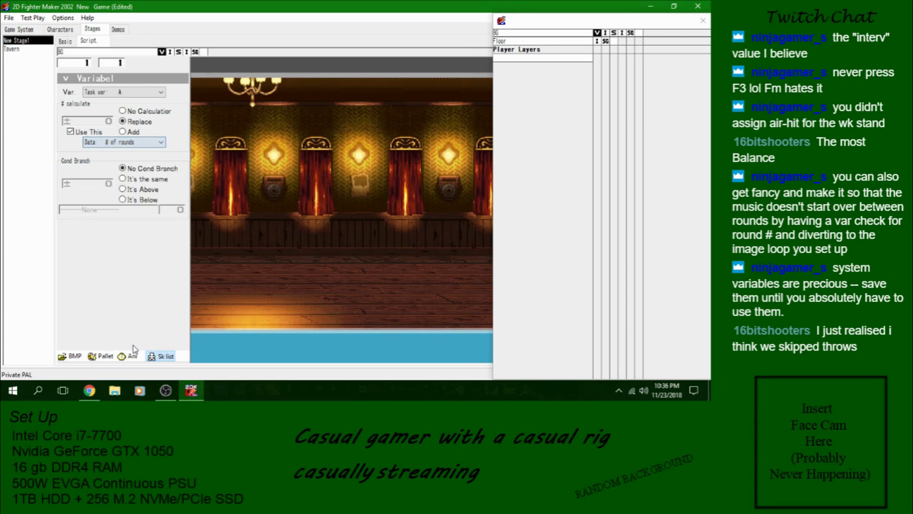
Step: Set the BG variable block's conditional branch to It's Above 1, targeting block 4 of the BG script
{"action": "left_click", "coordinate": [148, 190]}
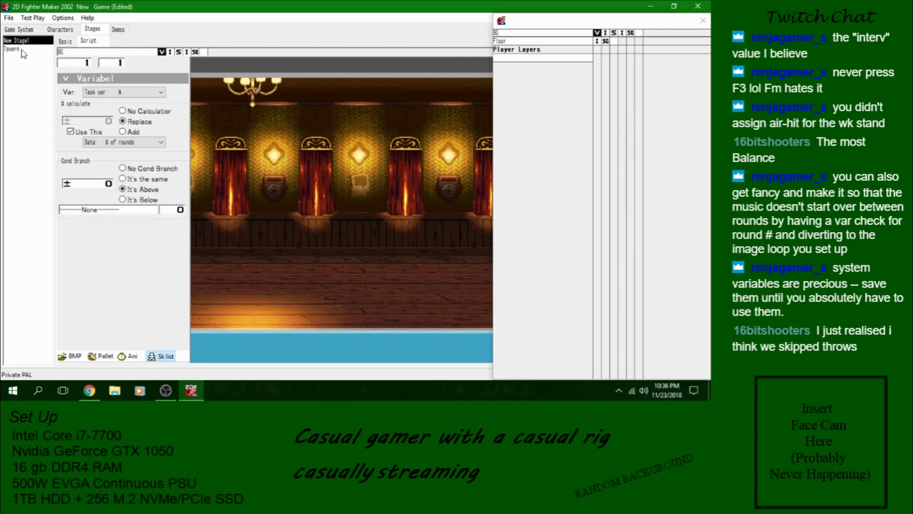
{"action": "left_click", "coordinate": [24, 50]}
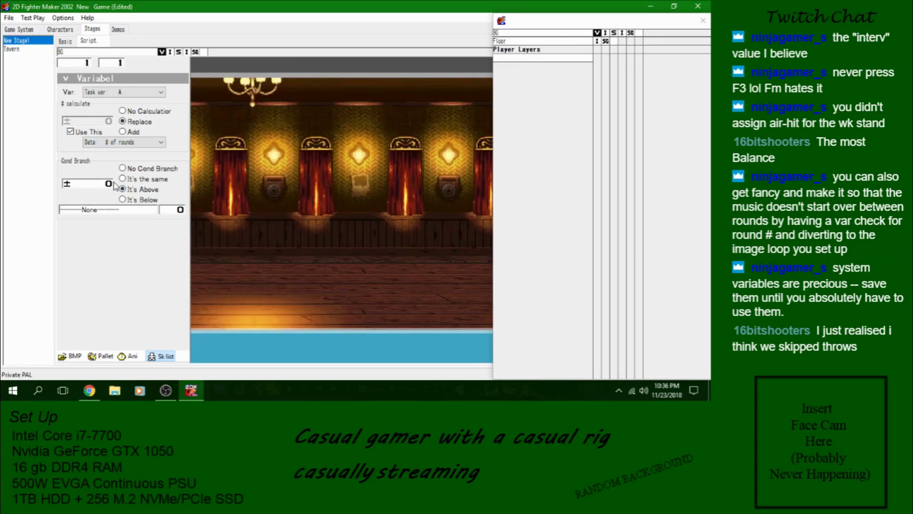
{"action": "left_click", "coordinate": [108, 210]}
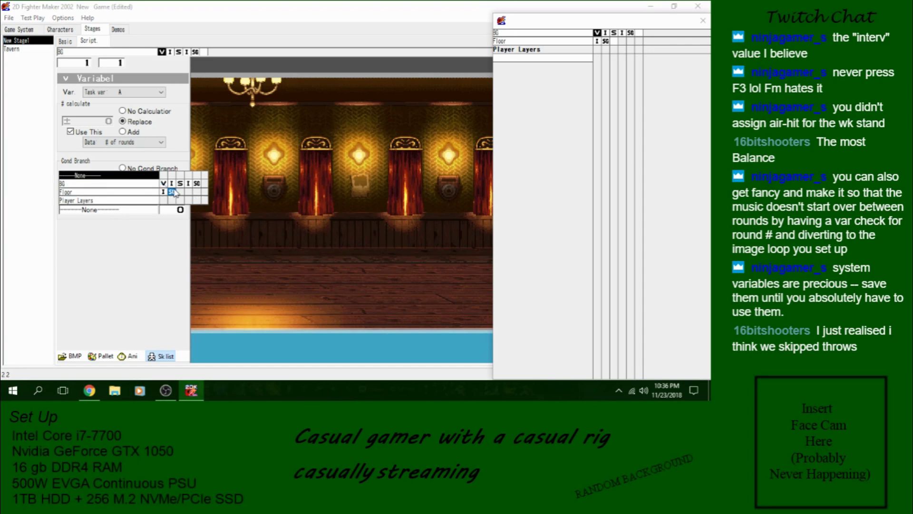
{"action": "left_click", "coordinate": [188, 184]}
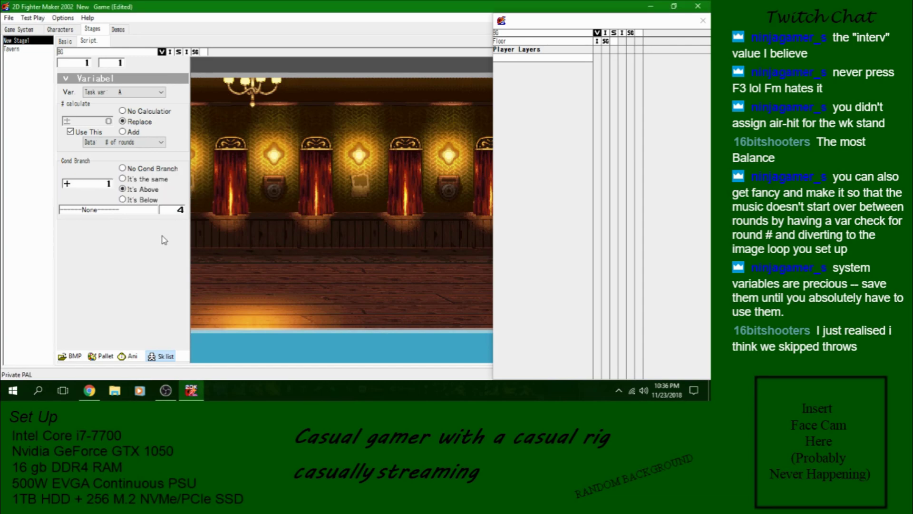
{"action": "left_click", "coordinate": [605, 33]}
{"action": "left_click", "coordinate": [598, 33]}
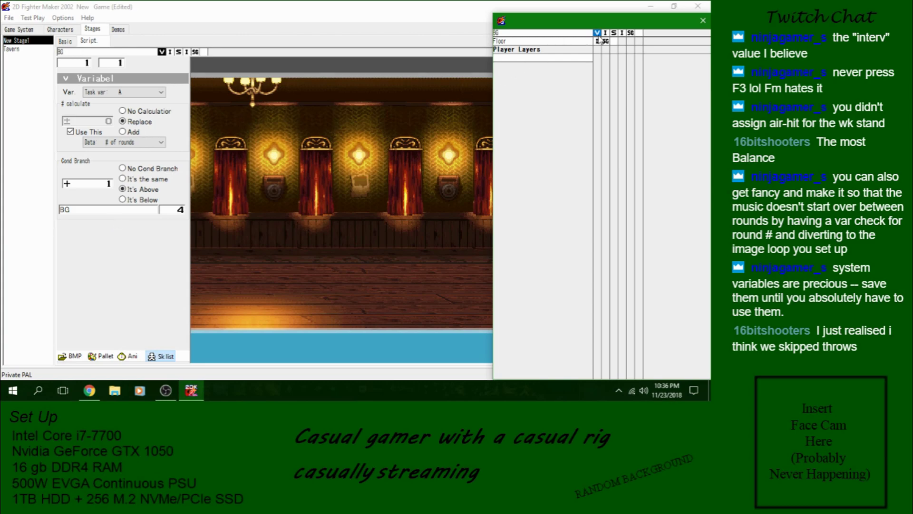
Step: Examine the Floor and BG scripts' settings and go through BG's variable, image, sound and GoTo blocks
{"action": "left_click", "coordinate": [579, 43]}
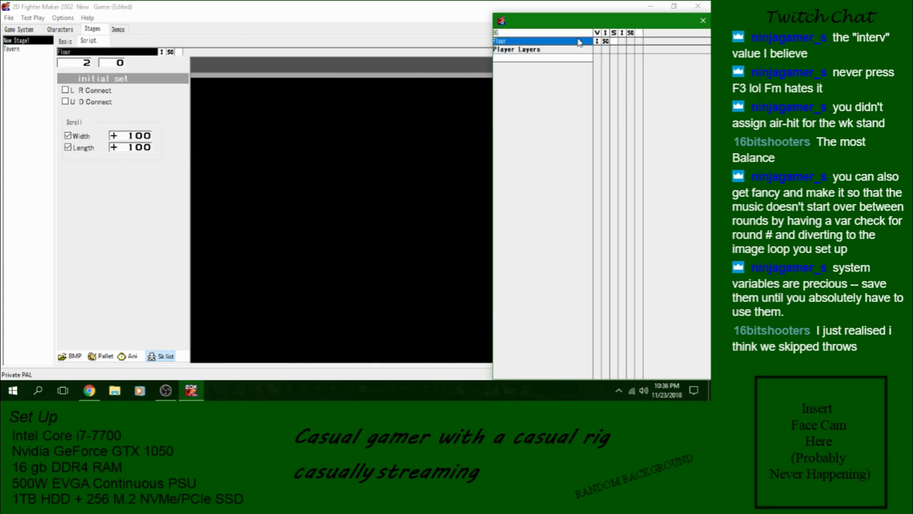
{"action": "left_click", "coordinate": [580, 33]}
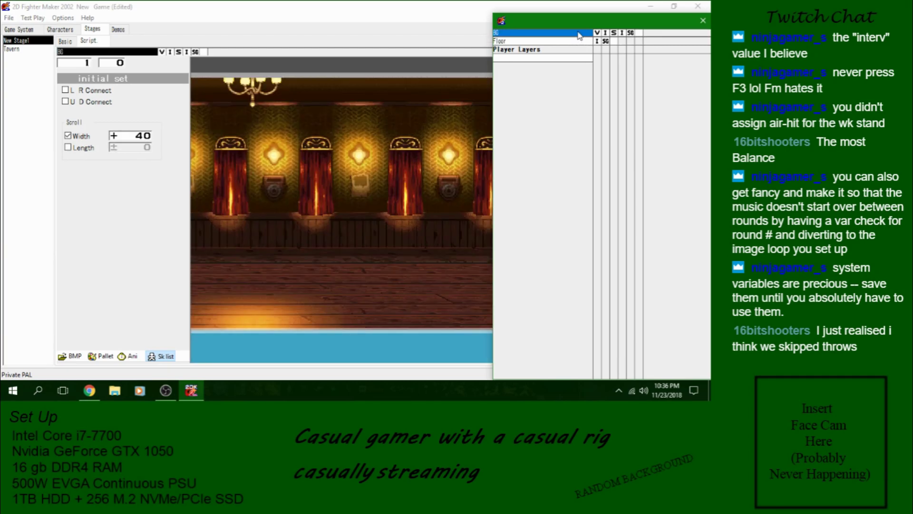
{"action": "left_click", "coordinate": [595, 32]}
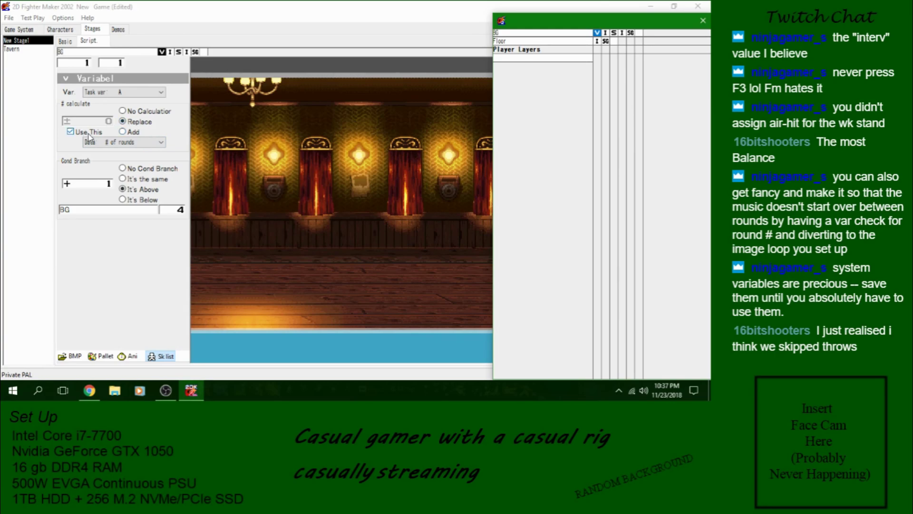
{"action": "left_click", "coordinate": [155, 144]}
{"action": "left_click", "coordinate": [606, 33]}
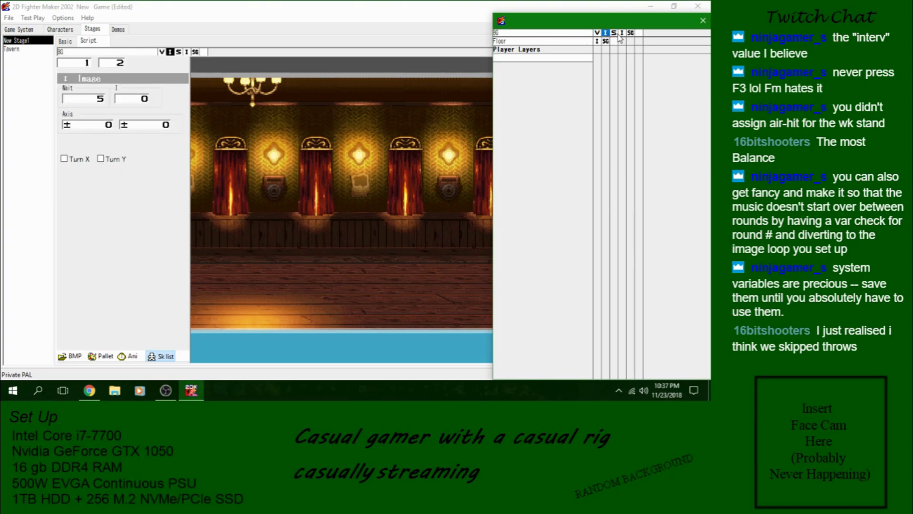
{"action": "left_click", "coordinate": [614, 32]}
{"action": "left_click", "coordinate": [621, 34]}
{"action": "left_click", "coordinate": [631, 32]}
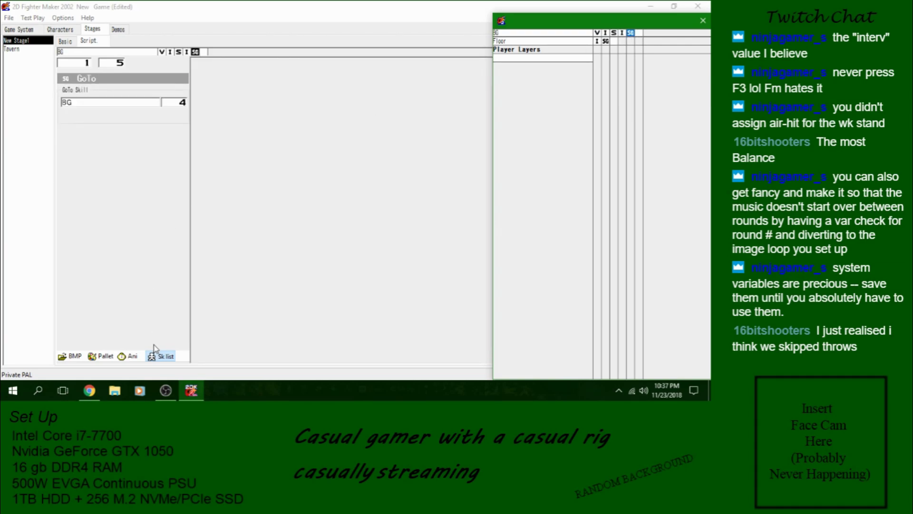
Step: Test-play a battle on New Stage1 with Character 1 for both players and close the test game
{"action": "left_click", "coordinate": [33, 18]}
{"action": "left_click", "coordinate": [47, 27]}
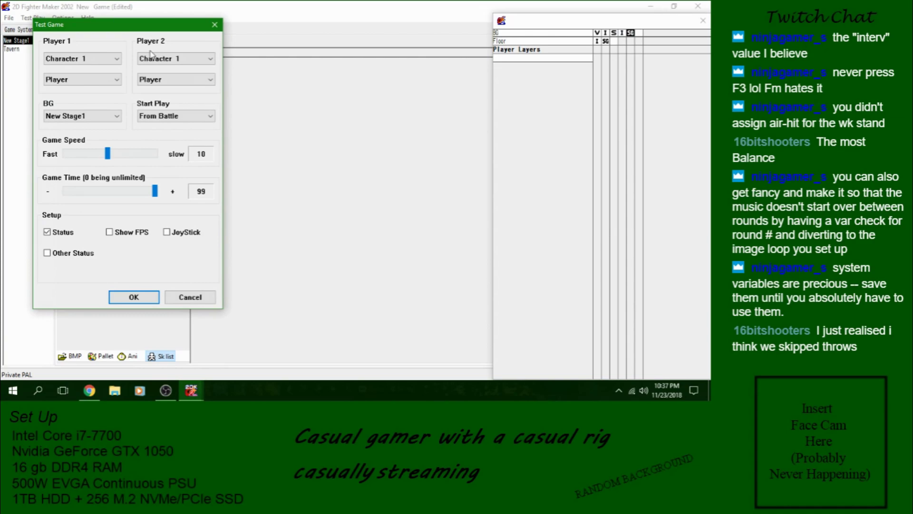
{"action": "left_click", "coordinate": [133, 302]}
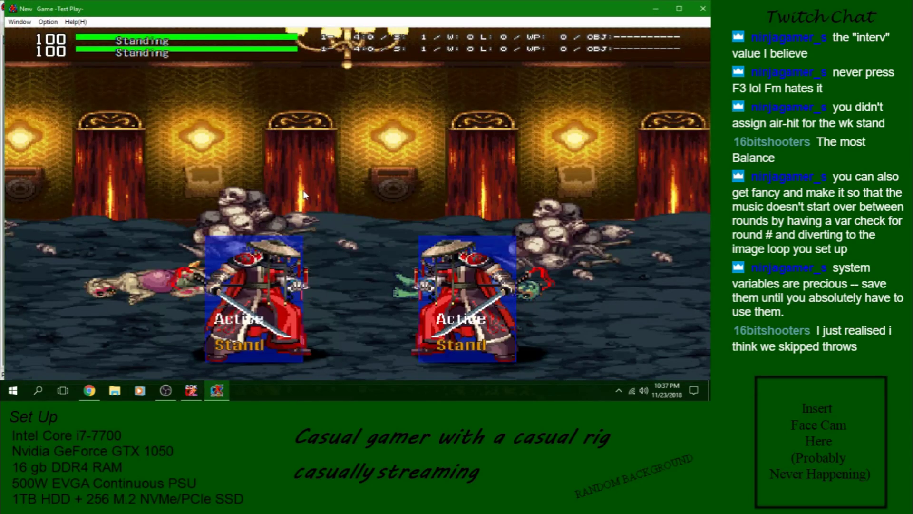
{"action": "left_click", "coordinate": [700, 9]}
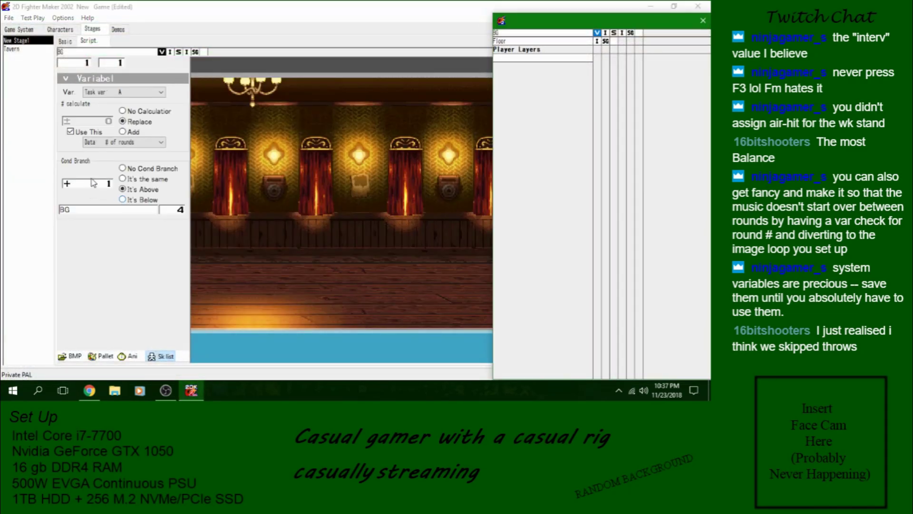
Step: Set the BG variable block to No Cond Branch and no calculation, and save the project
{"action": "left_click", "coordinate": [148, 169]}
{"action": "left_click", "coordinate": [134, 112]}
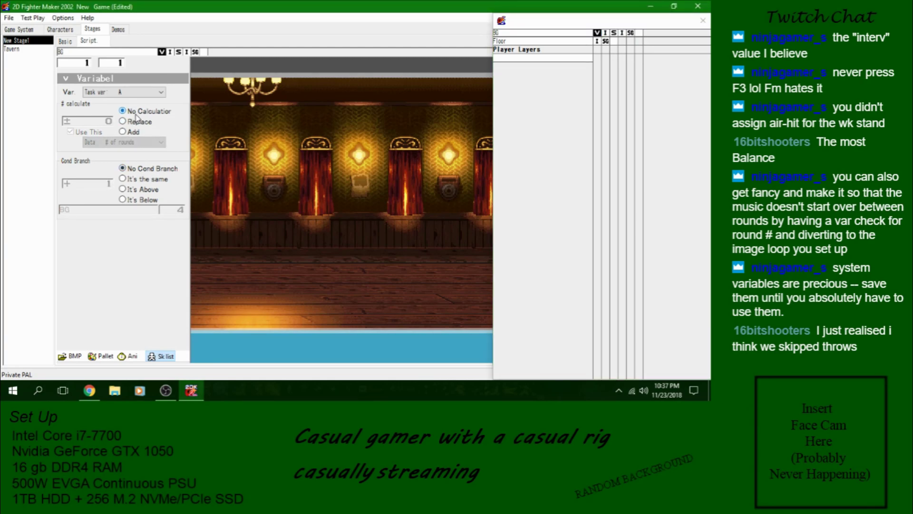
{"action": "left_click", "coordinate": [7, 18]}
{"action": "left_click", "coordinate": [29, 56]}
Step: Test-play New Stage1, defeat player 2 with weak attacks to reach the second round, and close the test game
{"action": "left_click", "coordinate": [32, 18]}
{"action": "left_click", "coordinate": [138, 298]}
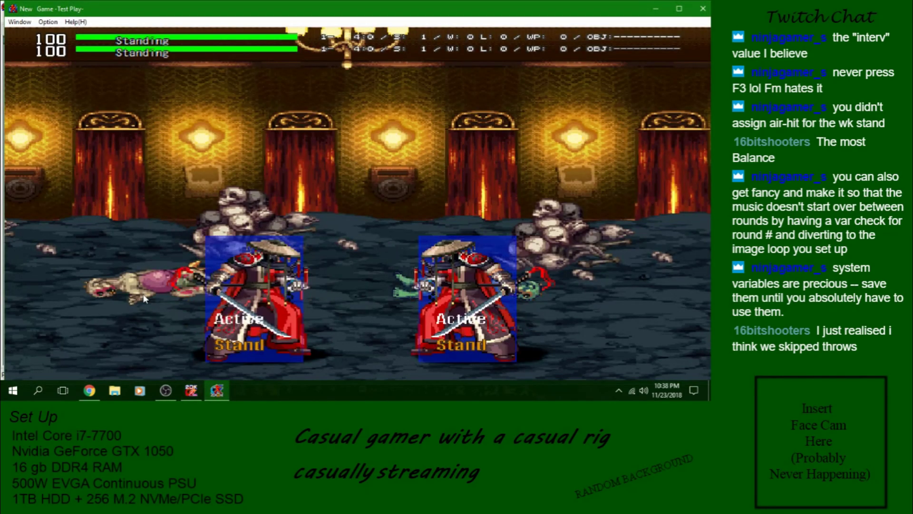
{"action": "key", "text": "Right"}
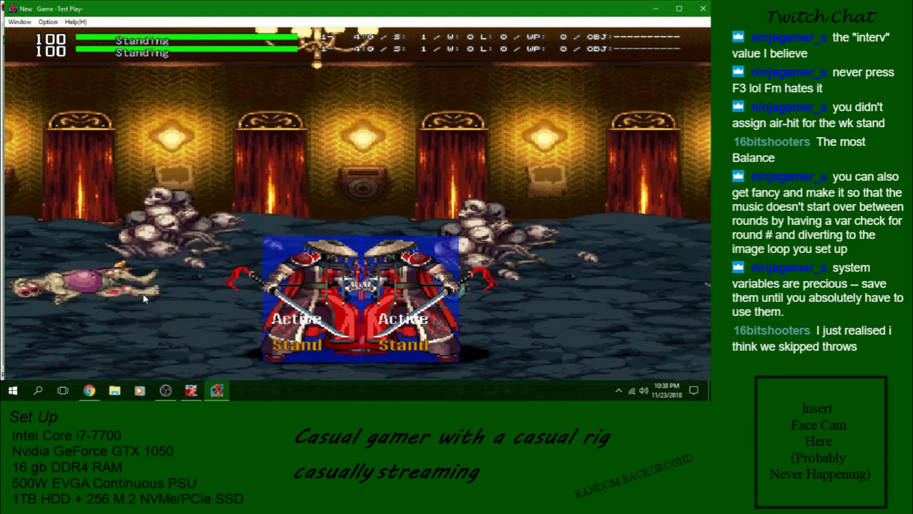
{"action": "key", "text": "x"}
{"action": "key", "text": "x"}
{"action": "key", "text": "x"}
{"action": "key", "text": "Right"}
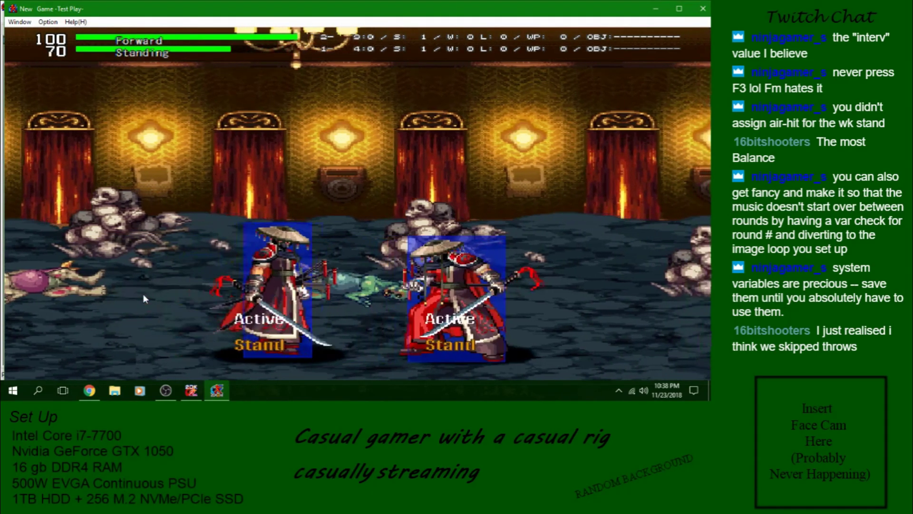
{"action": "key", "text": "x"}
{"action": "key", "text": "x"}
{"action": "key", "text": "Right"}
{"action": "key", "text": "x"}
{"action": "key", "text": "x"}
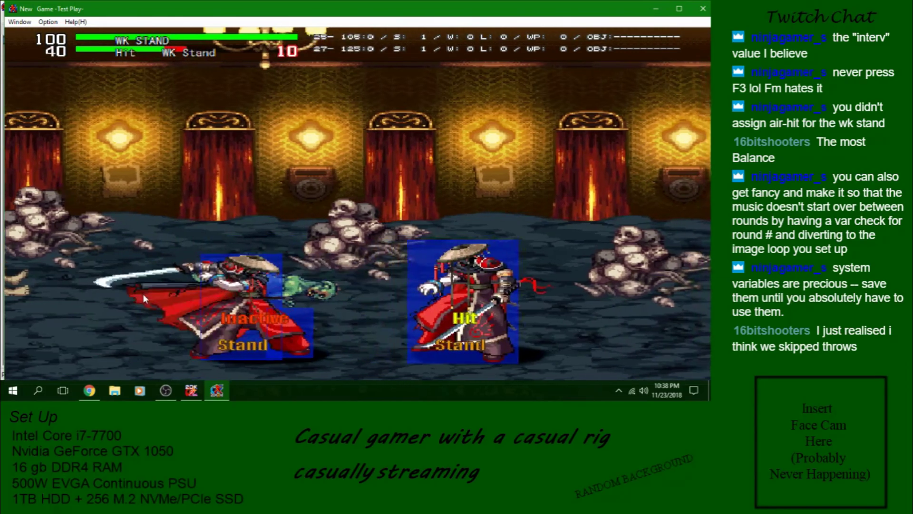
{"action": "key", "text": "x"}
{"action": "key", "text": "x"}
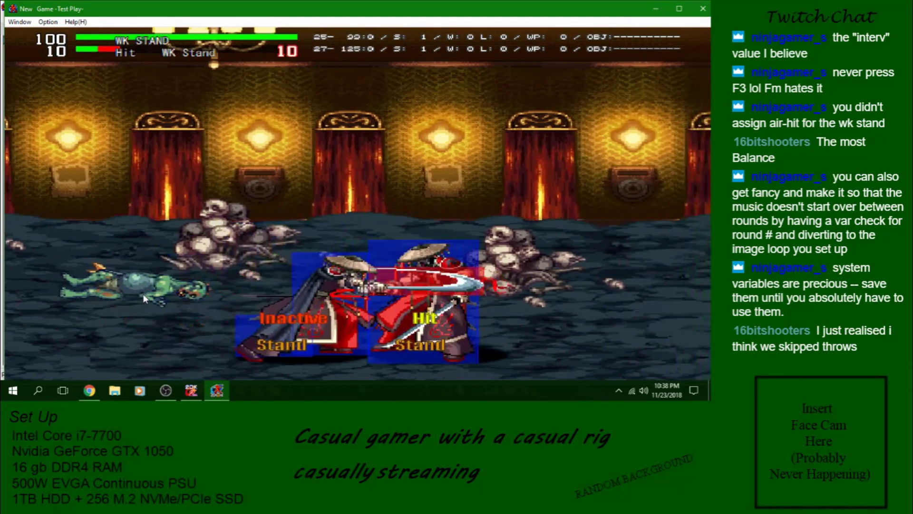
{"action": "key", "text": "z"}
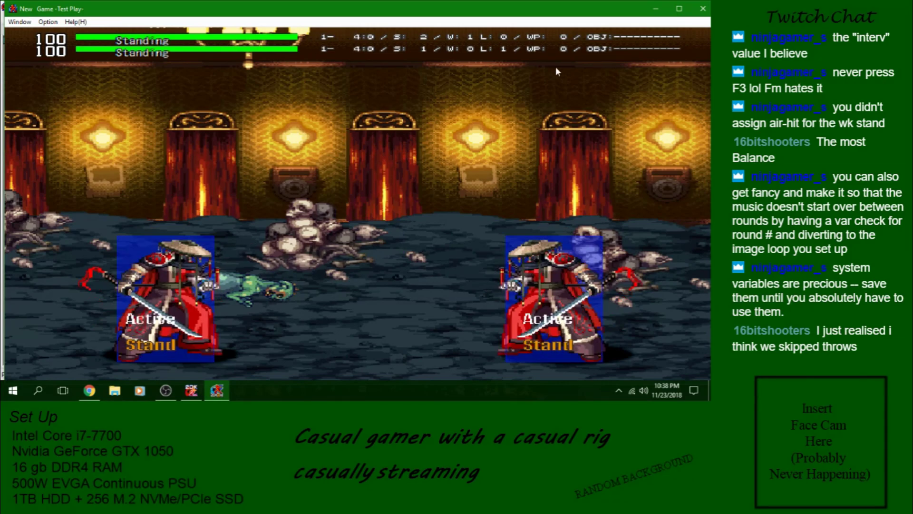
{"action": "left_click", "coordinate": [703, 9]}
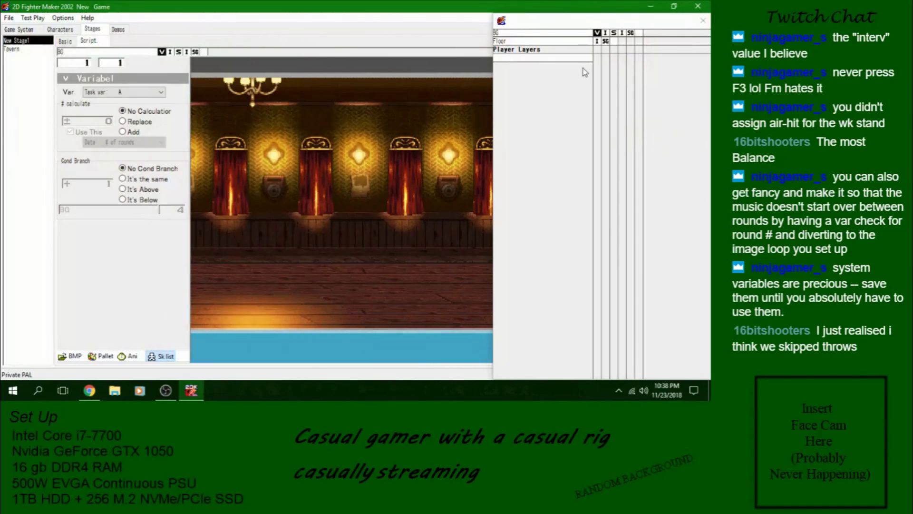
Step: Restore Replace and the It's Above branch in the BG variable block, and recheck the image, sound and GoTo blocks that follow
{"action": "left_click", "coordinate": [141, 123]}
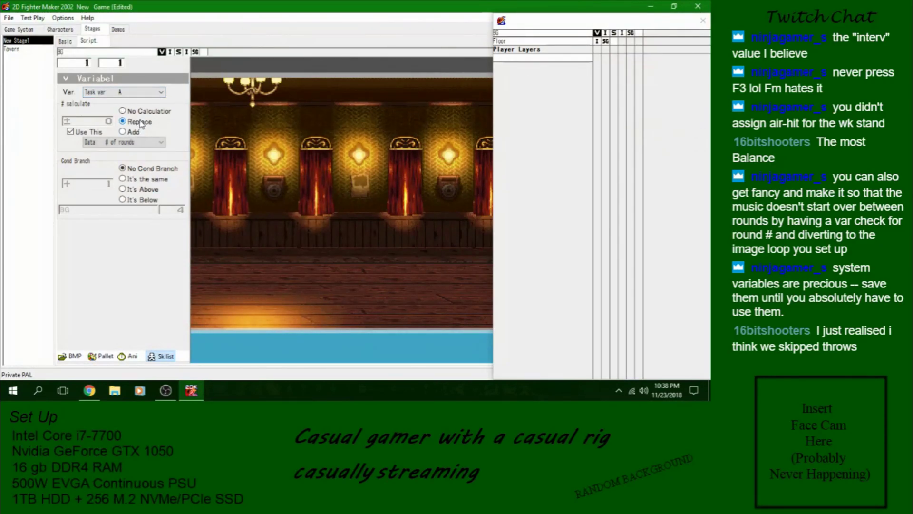
{"action": "left_click", "coordinate": [142, 189]}
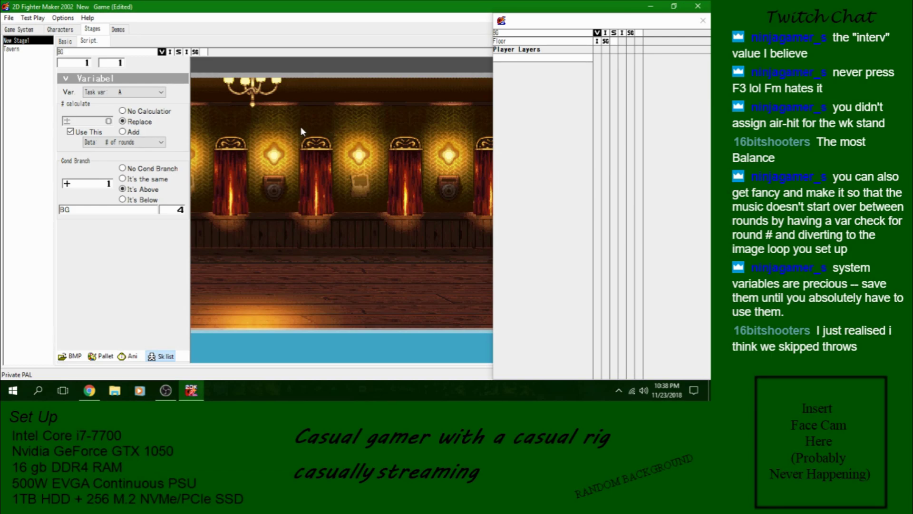
{"action": "left_click", "coordinate": [606, 33]}
{"action": "left_click", "coordinate": [613, 33]}
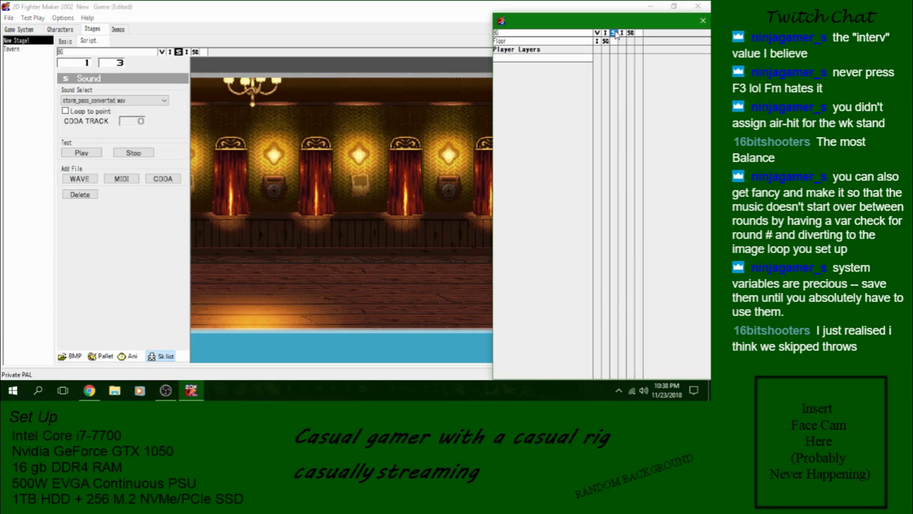
{"action": "left_click", "coordinate": [622, 33]}
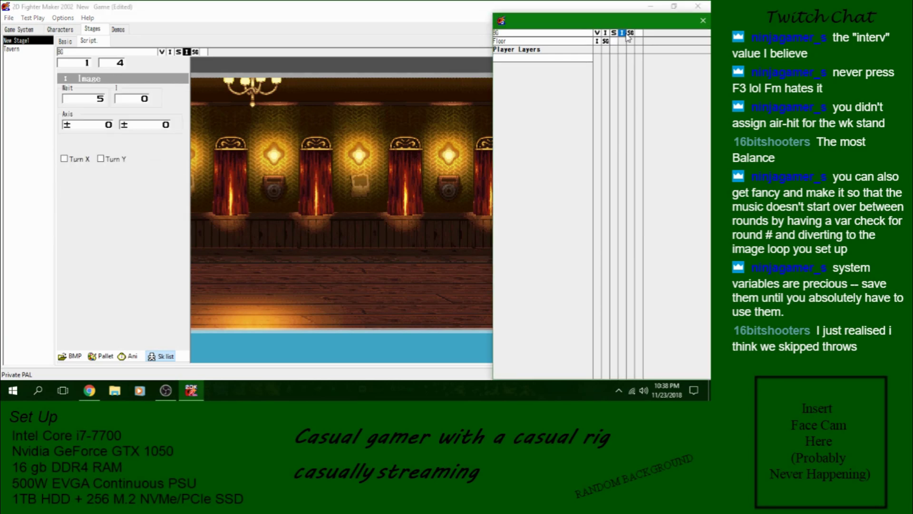
{"action": "left_click", "coordinate": [630, 33]}
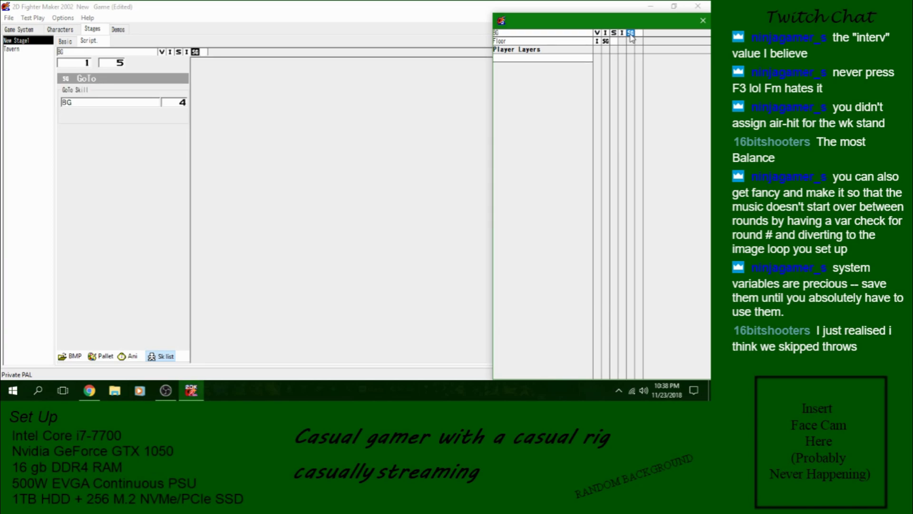
{"action": "left_click", "coordinate": [187, 52]}
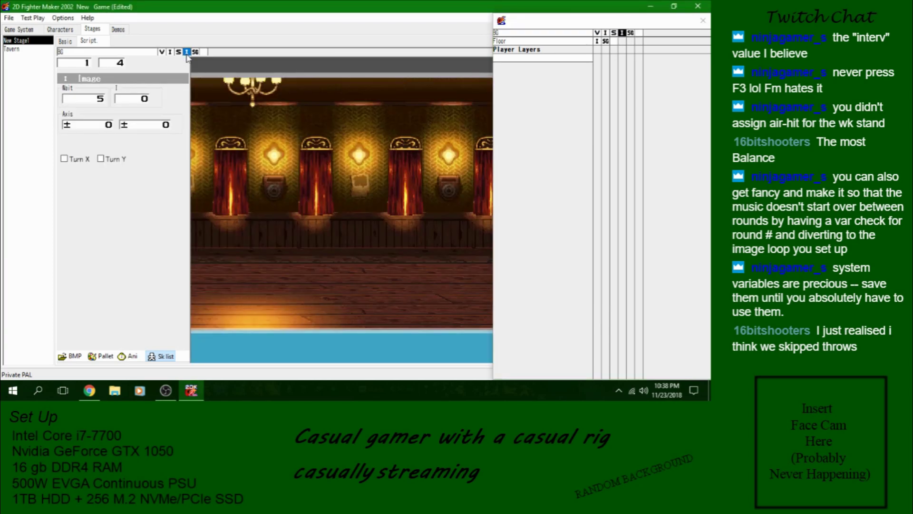
Step: Recheck the image and GoTo blocks of New Stage1's BG script and save the project
{"action": "left_click", "coordinate": [195, 53]}
{"action": "left_click", "coordinate": [188, 53]}
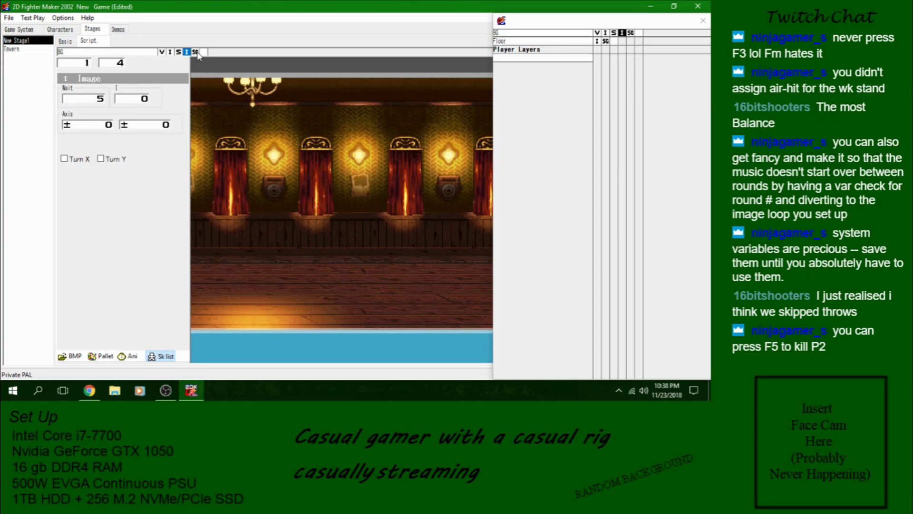
{"action": "left_click", "coordinate": [195, 52]}
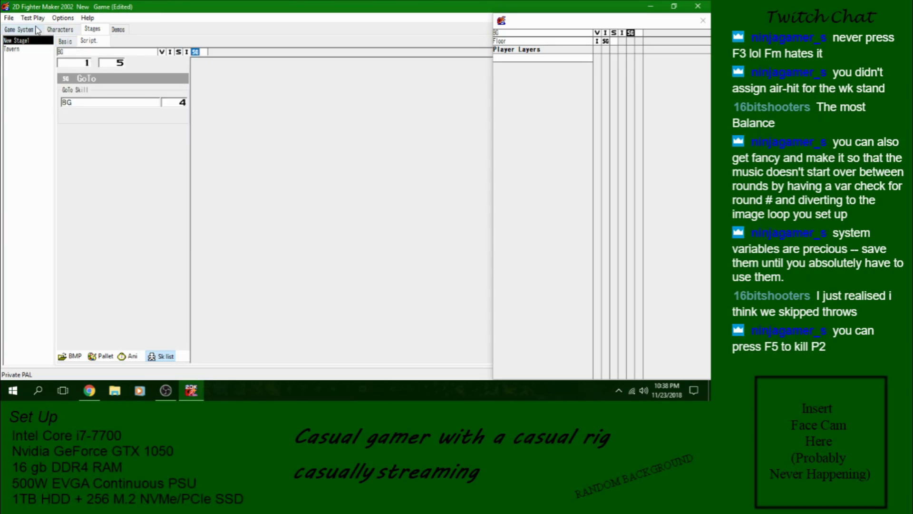
{"action": "left_click", "coordinate": [565, 33]}
{"action": "left_click", "coordinate": [9, 18]}
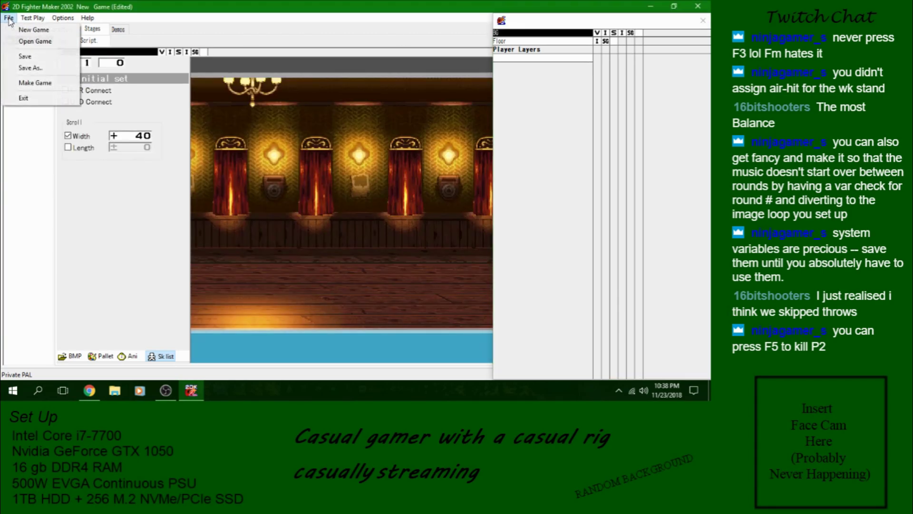
{"action": "left_click", "coordinate": [27, 55]}
Step: Test-play a battle on New Stage1 and instantly kill player 2 to trigger the round transition
{"action": "left_click", "coordinate": [32, 18]}
{"action": "left_click", "coordinate": [139, 292]}
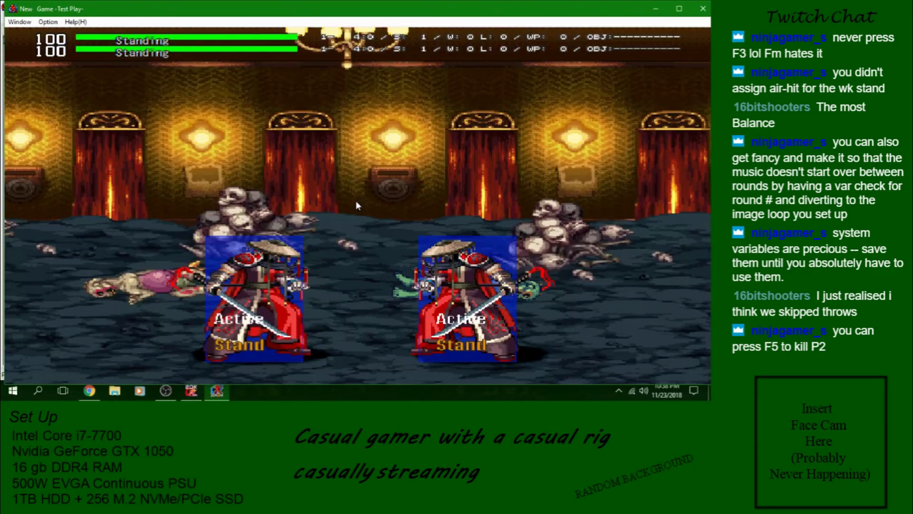
{"action": "key", "text": "F5"}
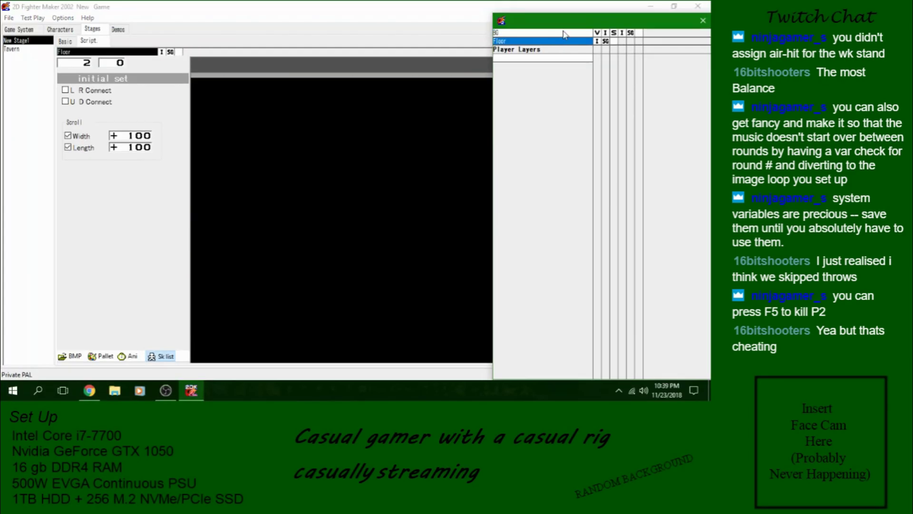
Step: Recheck the settings of the BG script's initial and variable blocks
{"action": "left_click", "coordinate": [564, 33]}
{"action": "right_click", "coordinate": [260, 194]}
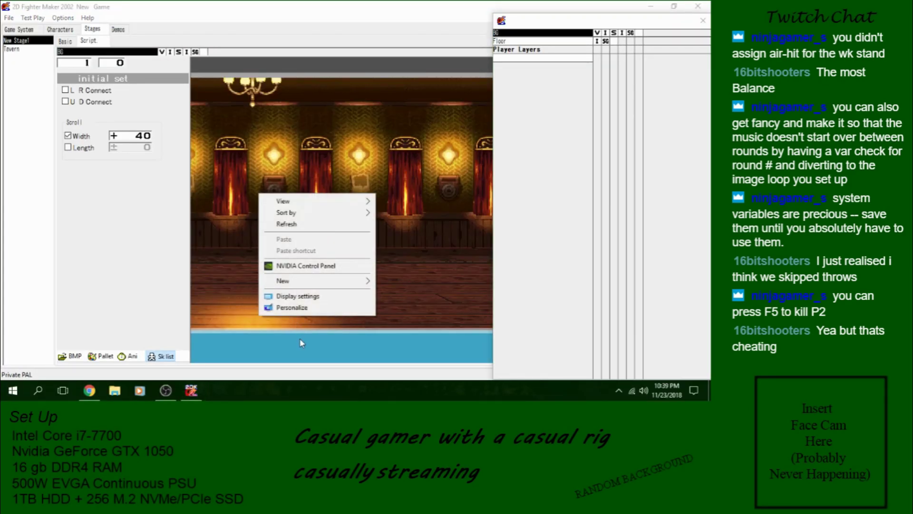
{"action": "left_click", "coordinate": [321, 63]}
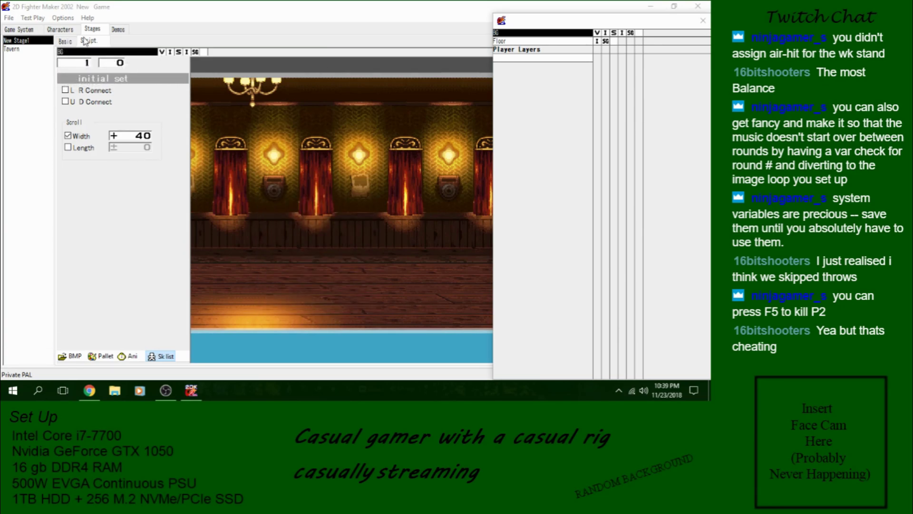
{"action": "left_click", "coordinate": [191, 390]}
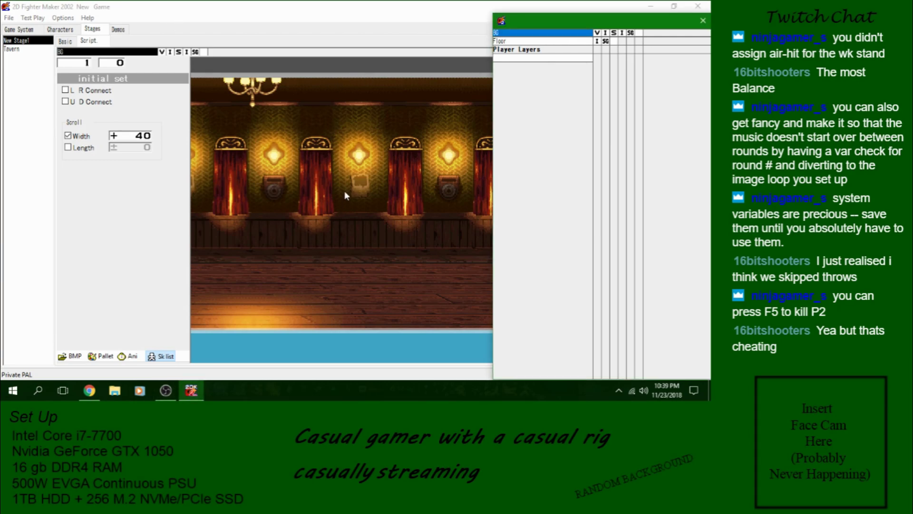
{"action": "left_click", "coordinate": [74, 44]}
{"action": "left_click", "coordinate": [604, 32]}
{"action": "left_click", "coordinate": [597, 33]}
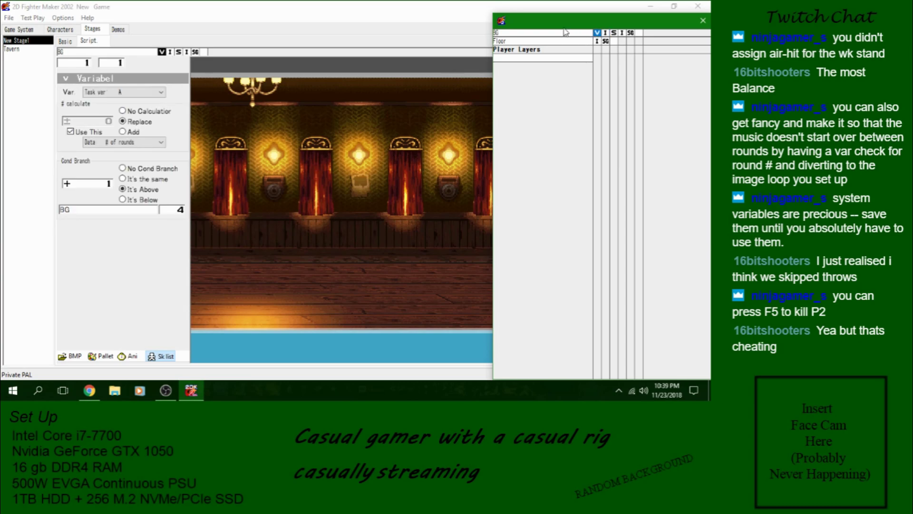
{"action": "left_click", "coordinate": [559, 33]}
{"action": "left_click", "coordinate": [16, 47]}
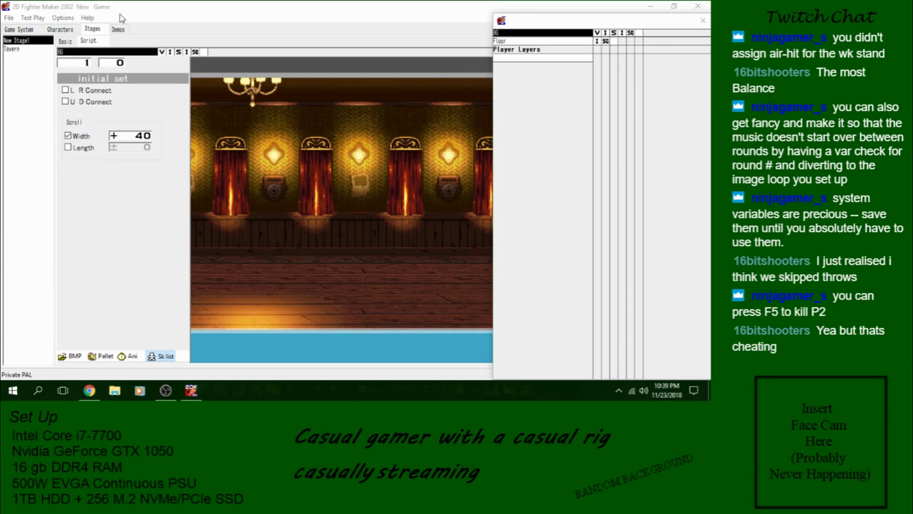
{"action": "left_click", "coordinate": [584, 22]}
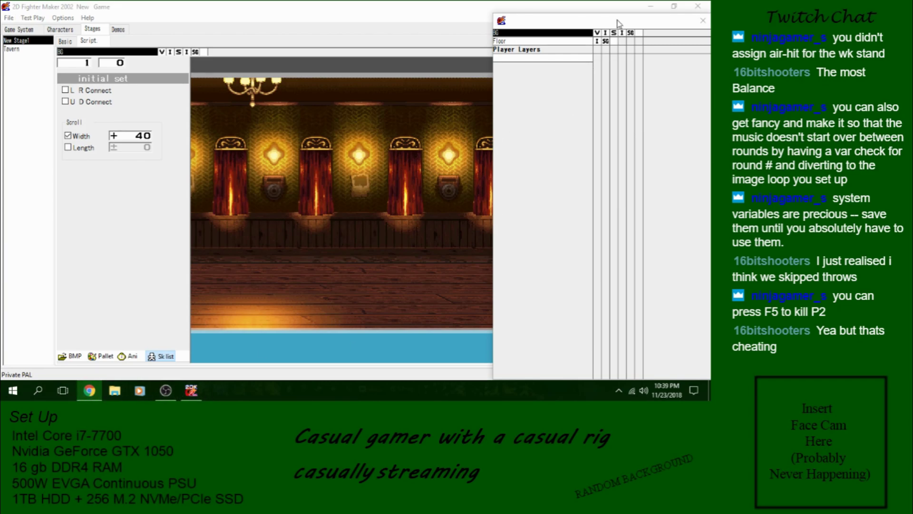
{"action": "left_click", "coordinate": [614, 43]}
{"action": "left_click", "coordinate": [73, 357]}
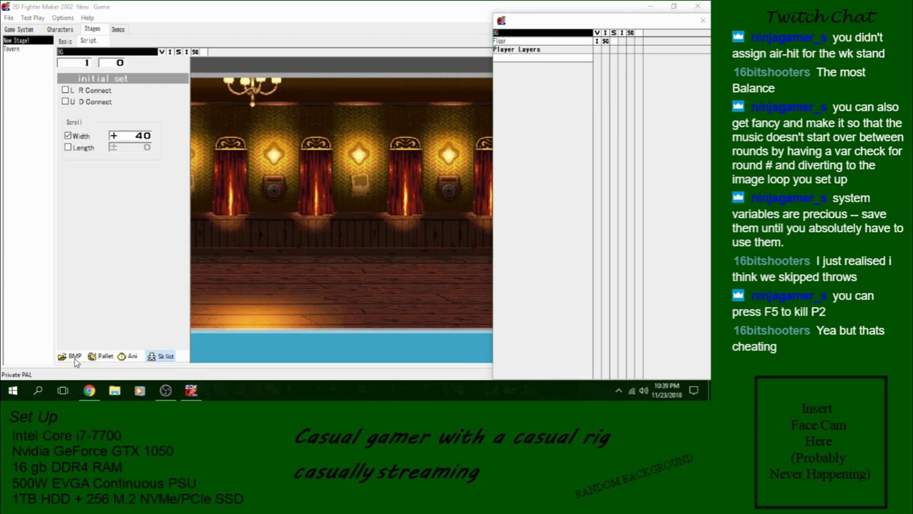
{"action": "right_click", "coordinate": [229, 391]}
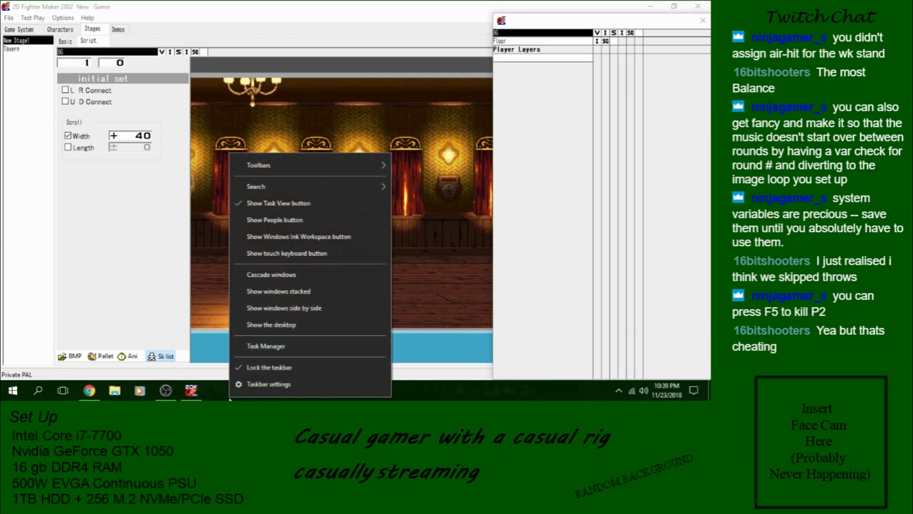
{"action": "left_click", "coordinate": [213, 336]}
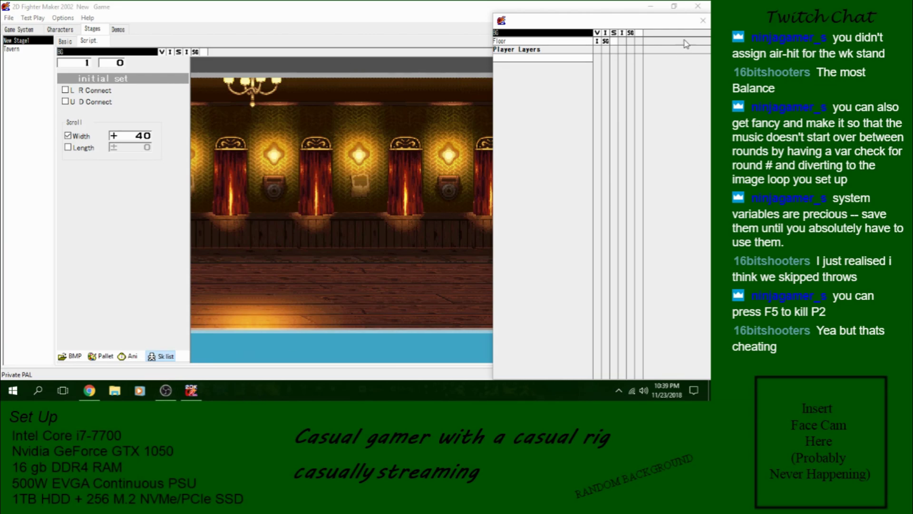
{"action": "left_click", "coordinate": [653, 30]}
{"action": "mouse_move", "coordinate": [604, 27]}
{"action": "left_mouse_down"}
{"action": "mouse_move", "coordinate": [595, 39]}
{"action": "mouse_move", "coordinate": [606, 39]}
{"action": "mouse_move", "coordinate": [603, 28]}
{"action": "left_mouse_up"}
{"action": "left_click", "coordinate": [549, 8]}
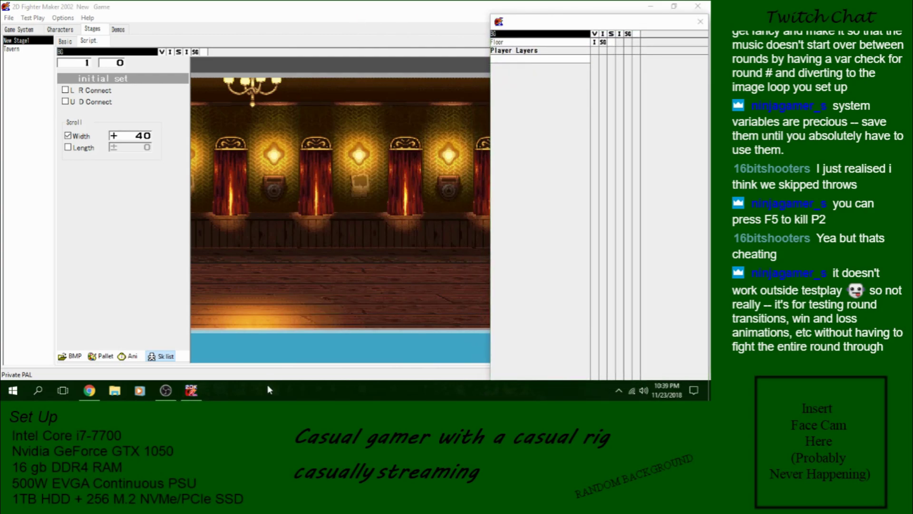
Step: Close 2D Fighter Maker 2002, relaunch it, and maximize its window
{"action": "right_click", "coordinate": [193, 389]}
{"action": "left_click", "coordinate": [192, 372]}
{"action": "left_click", "coordinate": [13, 390]}
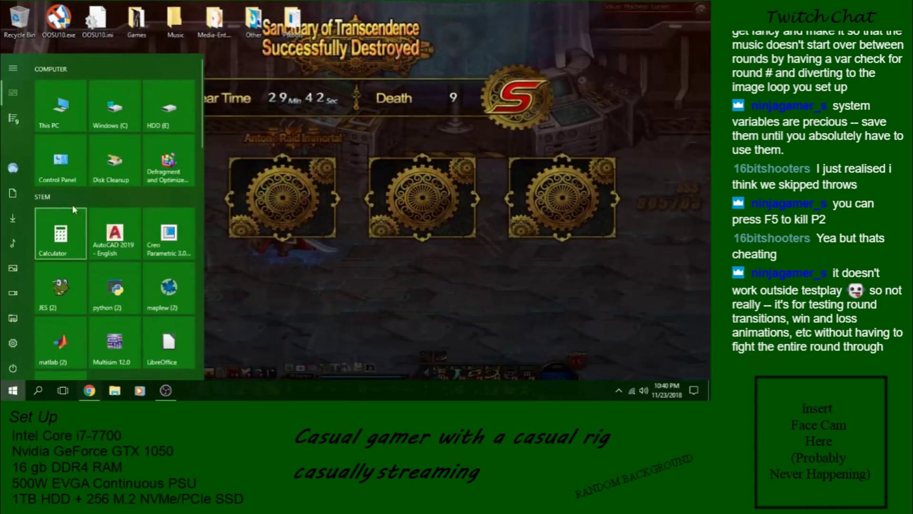
{"action": "scroll", "coordinate": [72, 205], "scroll_direction": "down", "scroll_amount": 3}
{"action": "scroll", "coordinate": [105, 151], "scroll_direction": "down", "scroll_amount": 3}
{"action": "left_click", "coordinate": [110, 118]}
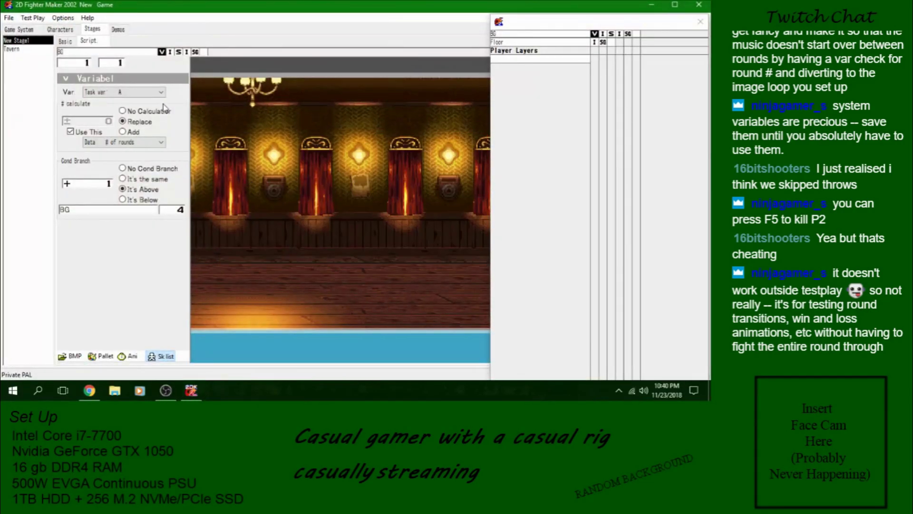
{"action": "left_click", "coordinate": [685, 7]}
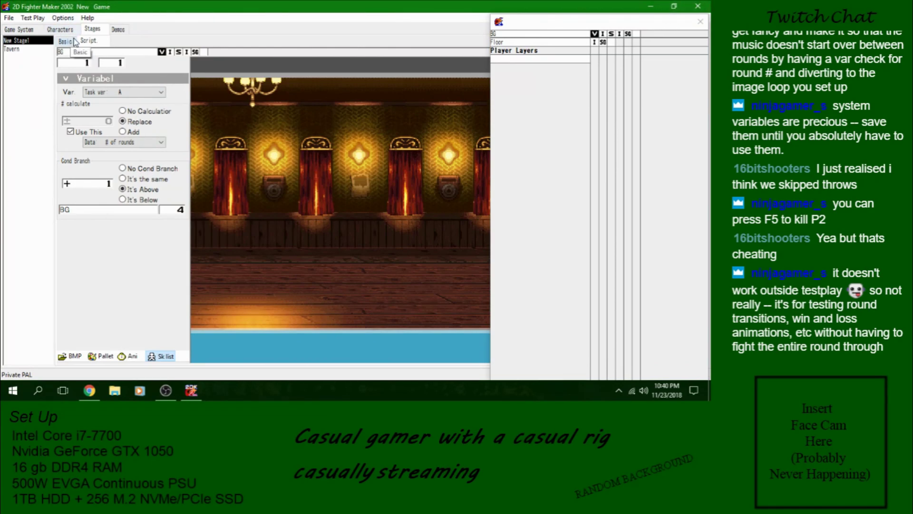
Step: Look through the project's character and demo sections
{"action": "left_click", "coordinate": [53, 30]}
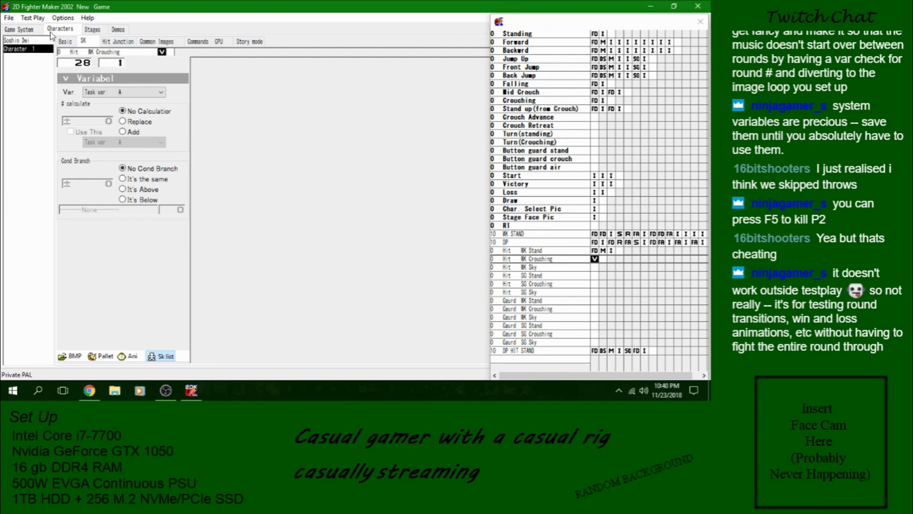
{"action": "left_click", "coordinate": [118, 29]}
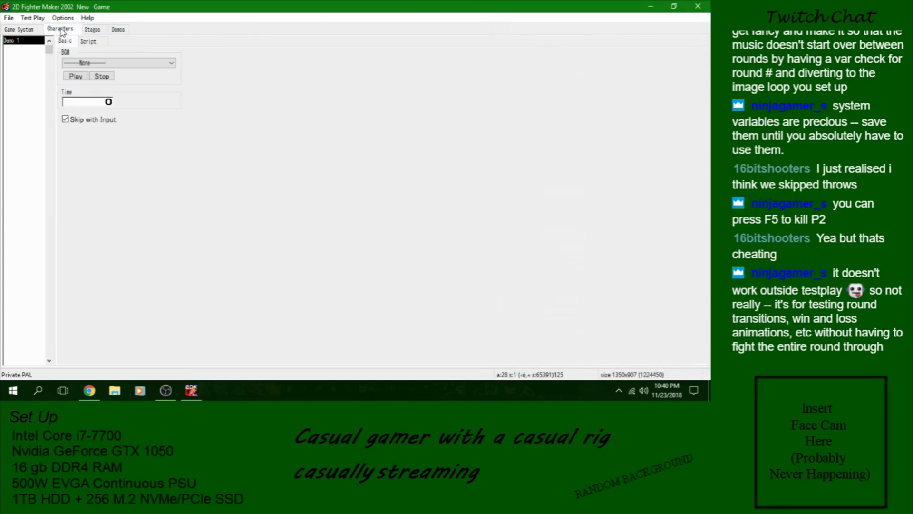
{"action": "left_click", "coordinate": [60, 30]}
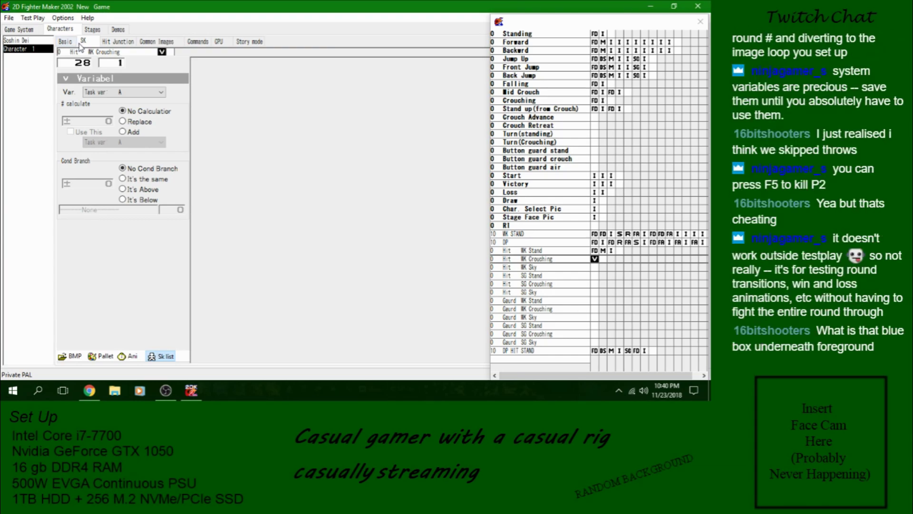
Step: Examine the edges of New Stage1's background image and the blue area beneath it in the stage preview
{"action": "left_click", "coordinate": [92, 29]}
{"action": "left_click_drag", "start_coordinate": [360, 323], "coordinate": [360, 318]}
{"action": "left_click_drag", "start_coordinate": [359, 317], "coordinate": [469, 140]}
{"action": "left_click_drag", "start_coordinate": [362, 232], "coordinate": [429, 377]}
{"action": "left_click_drag", "start_coordinate": [471, 157], "coordinate": [379, 319]}
{"action": "left_click_drag", "start_coordinate": [284, 231], "coordinate": [257, 192]}
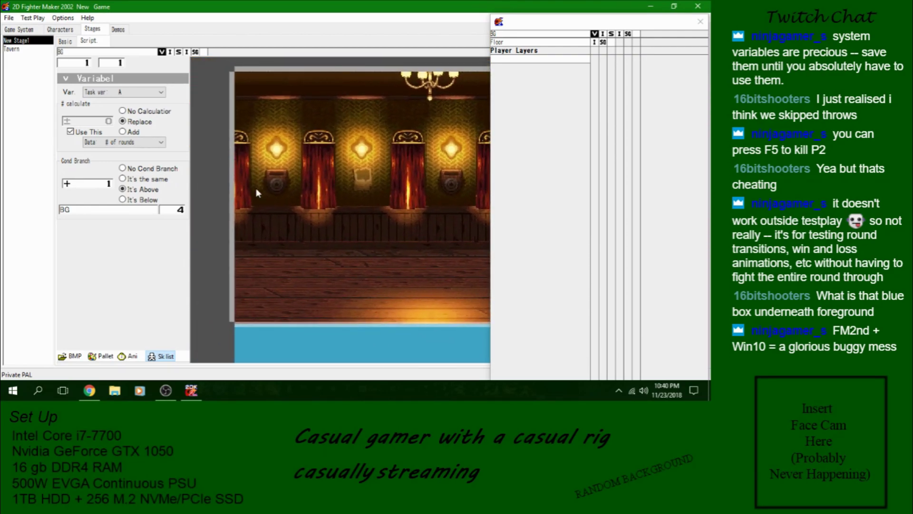
{"action": "left_click_drag", "start_coordinate": [280, 240], "coordinate": [321, 293]}
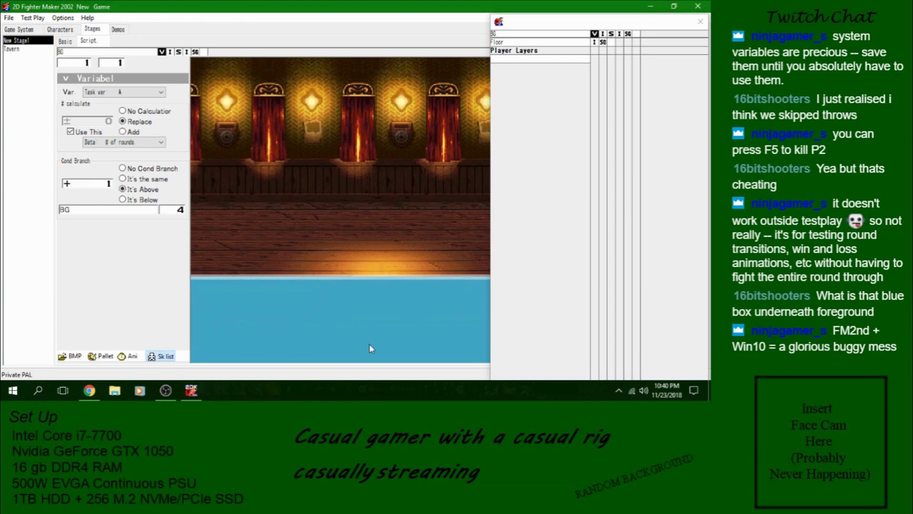
{"action": "left_click_drag", "start_coordinate": [377, 332], "coordinate": [405, 190]}
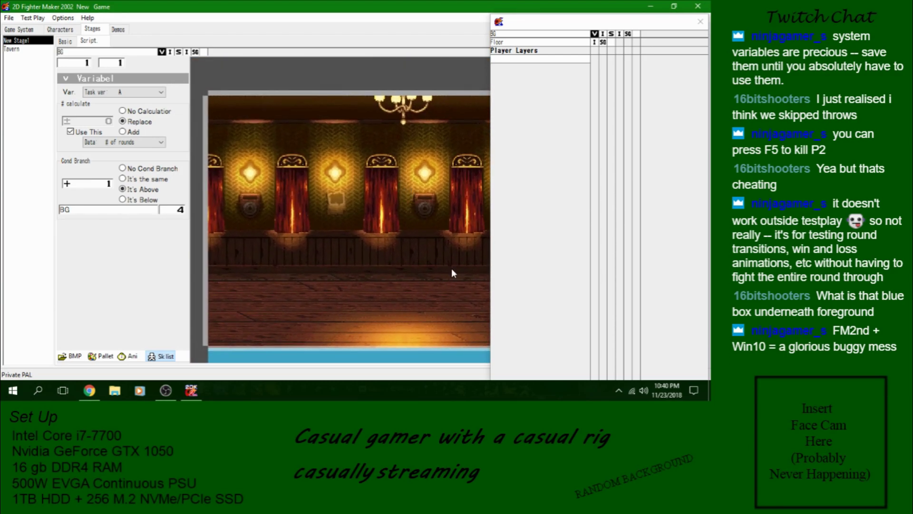
{"action": "left_click_drag", "start_coordinate": [431, 282], "coordinate": [430, 286]}
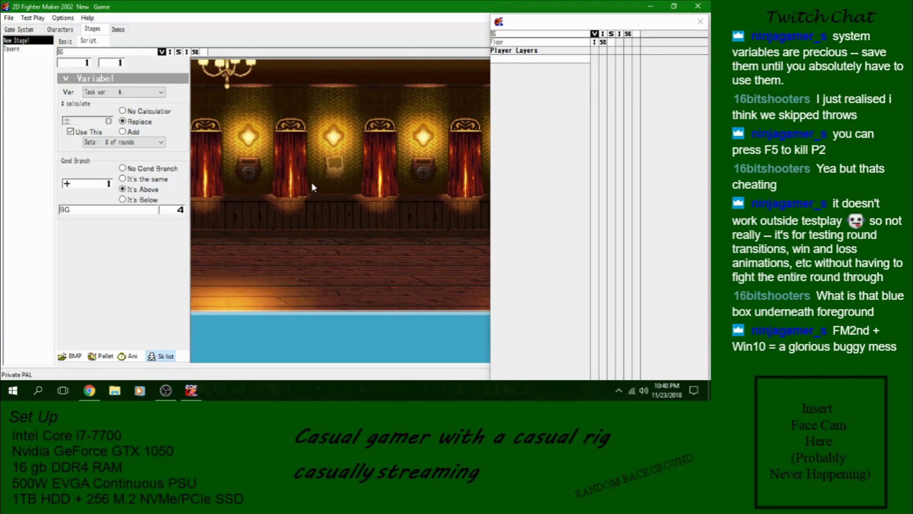
{"action": "left_click_drag", "start_coordinate": [339, 163], "coordinate": [322, 143]}
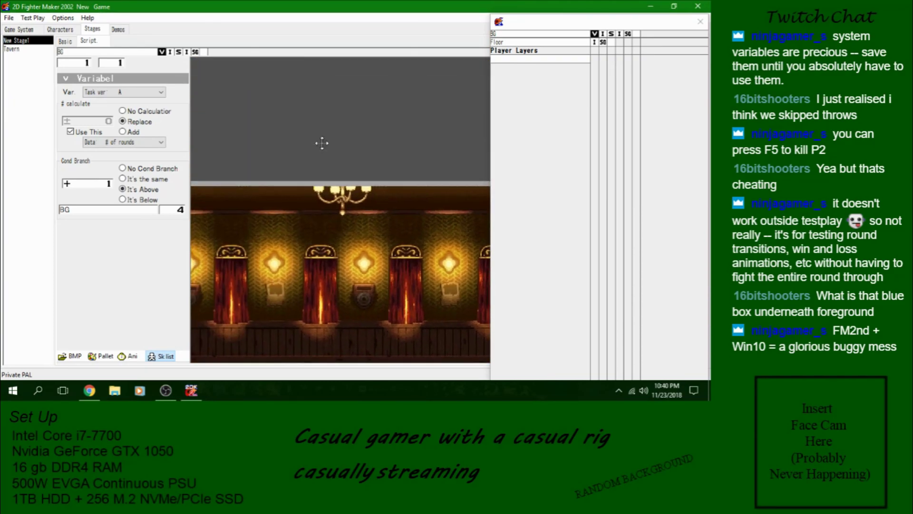
{"action": "left_click_drag", "start_coordinate": [315, 262], "coordinate": [316, 260]}
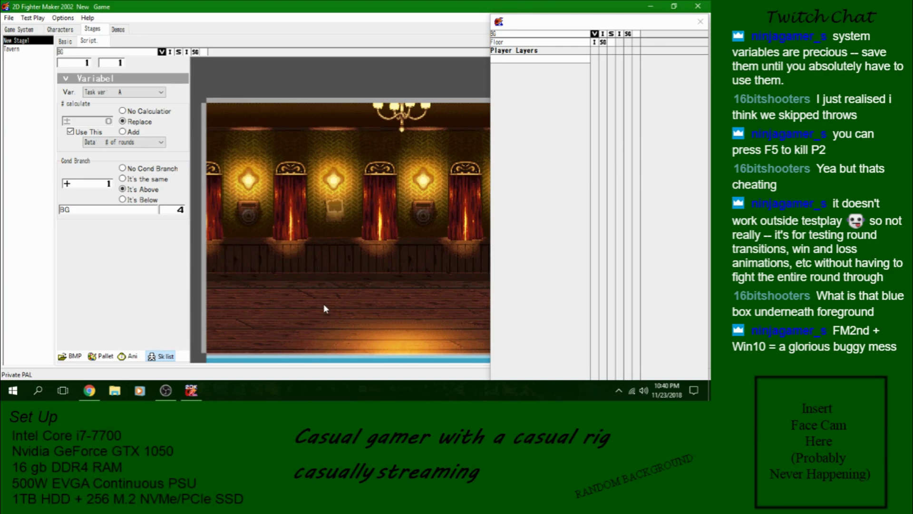
{"action": "left_click_drag", "start_coordinate": [323, 303], "coordinate": [323, 306]}
{"action": "left_click_drag", "start_coordinate": [354, 260], "coordinate": [307, 205]}
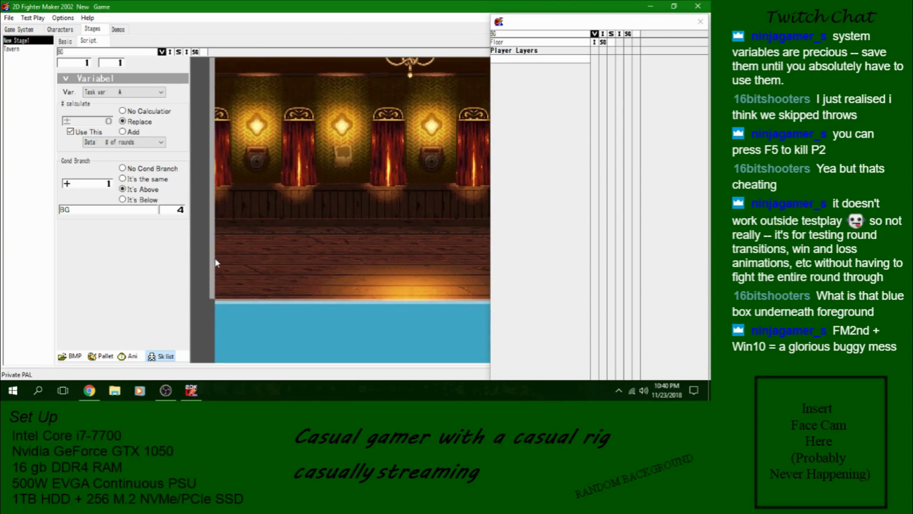
Step: Try to show the stage's palette window, dismiss the crash report, and relaunch 2D Fighter Maker 2002 maximized
{"action": "left_click", "coordinate": [93, 357]}
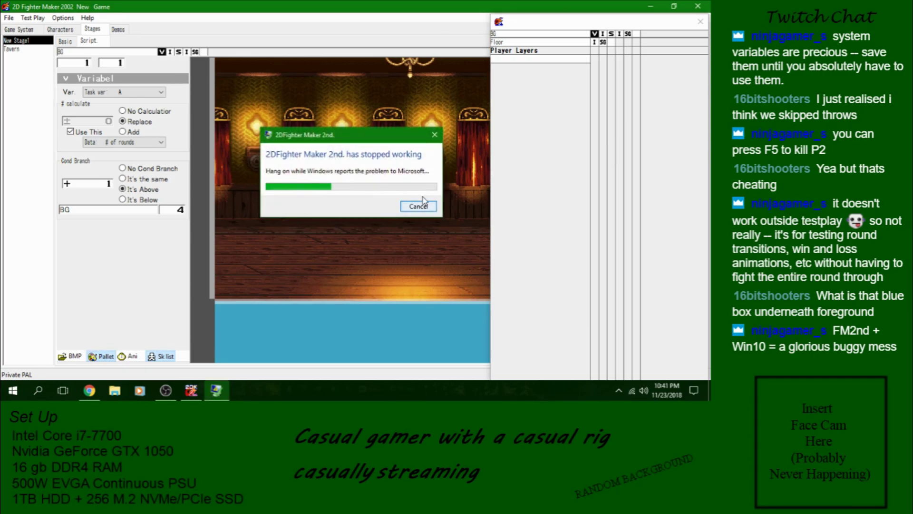
{"action": "left_click", "coordinate": [422, 207]}
{"action": "left_click", "coordinate": [12, 390]}
{"action": "scroll", "coordinate": [124, 187], "scroll_direction": "down", "scroll_amount": 5}
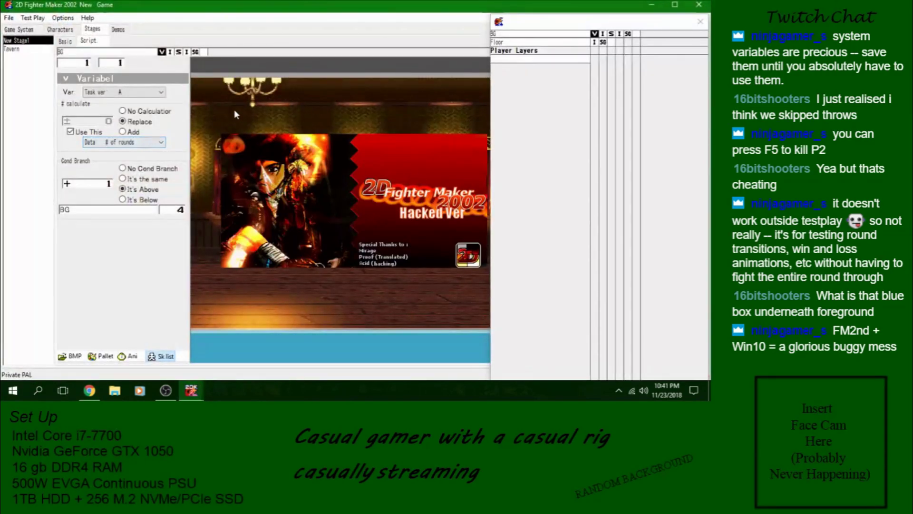
{"action": "left_click", "coordinate": [674, 5]}
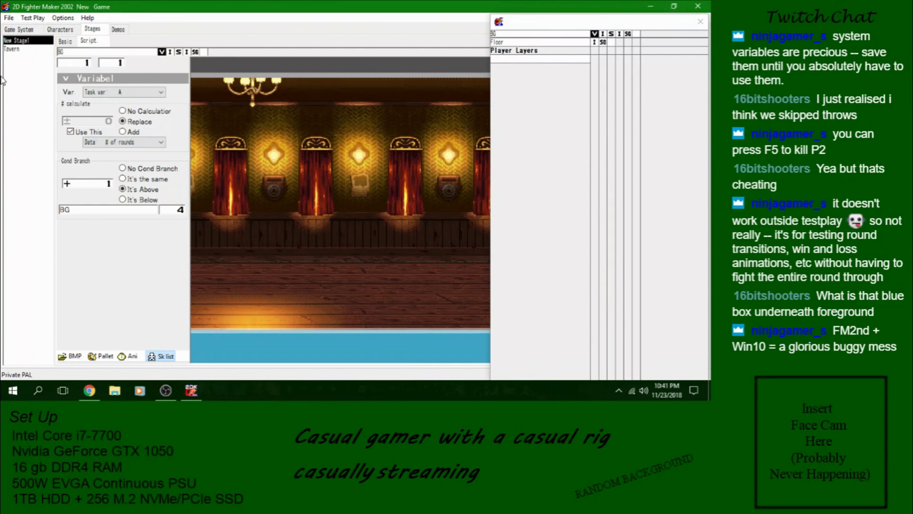
Step: Check New Stage1's BGM choices in its basic settings and select none.mid
{"action": "left_click", "coordinate": [20, 49]}
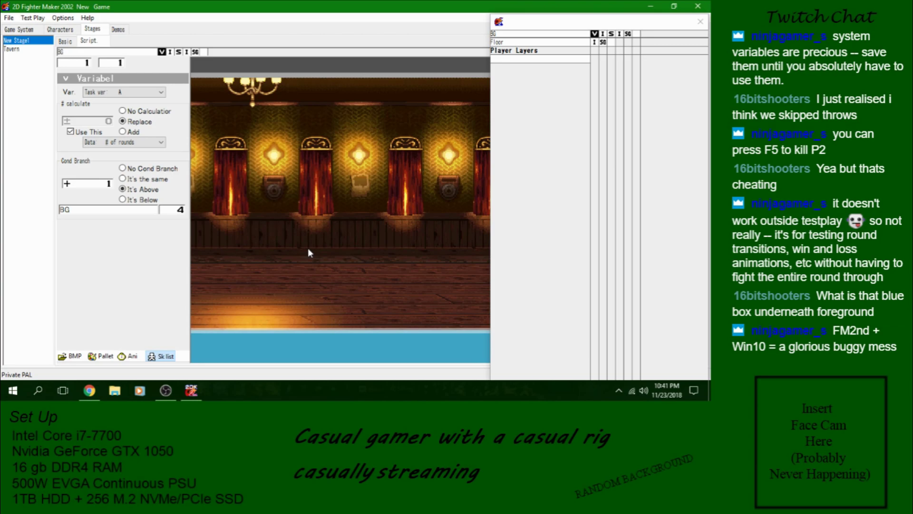
{"action": "left_click_drag", "start_coordinate": [292, 230], "coordinate": [275, 209]}
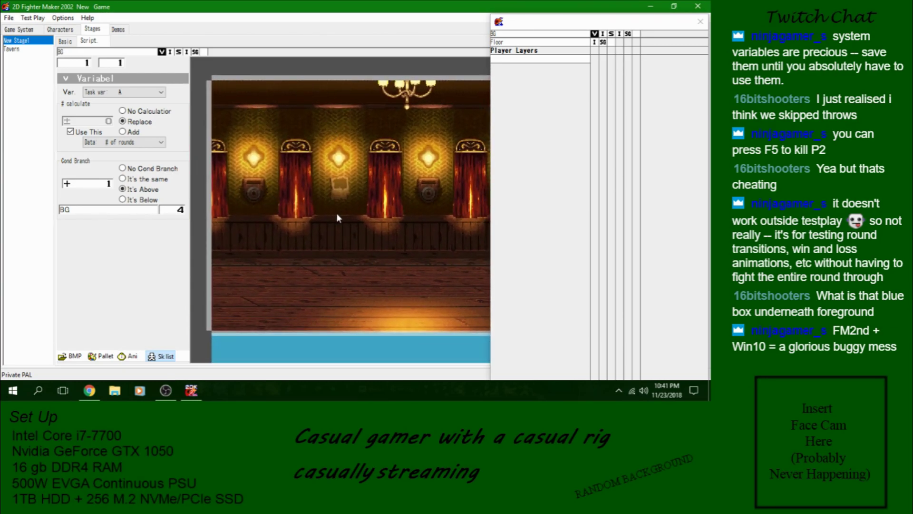
{"action": "left_click", "coordinate": [65, 41]}
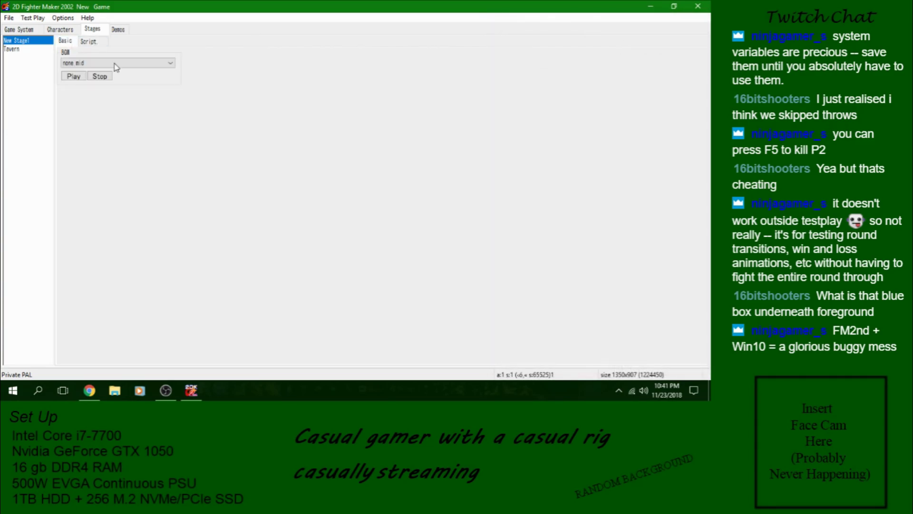
{"action": "left_click", "coordinate": [170, 63]}
{"action": "left_click", "coordinate": [123, 86]}
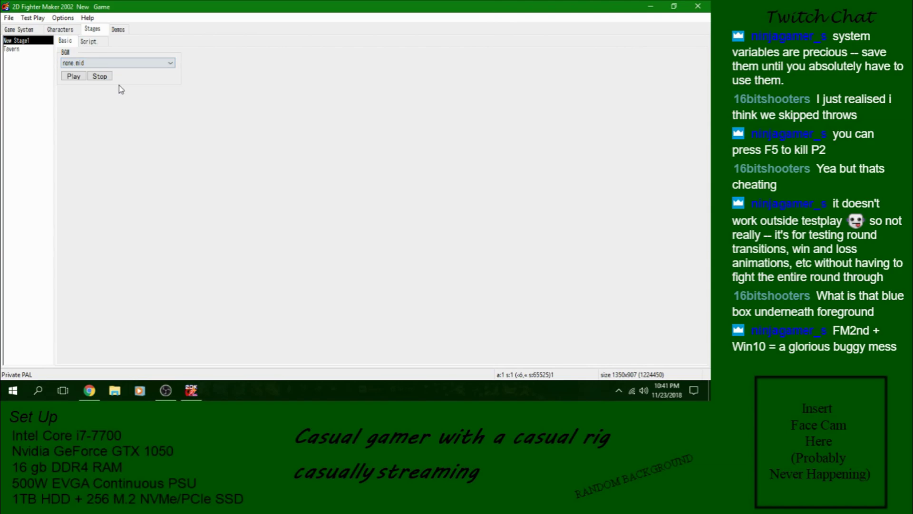
Step: Show New Stage1's script and look through the computer's installed game and editing programs
{"action": "left_click", "coordinate": [94, 43]}
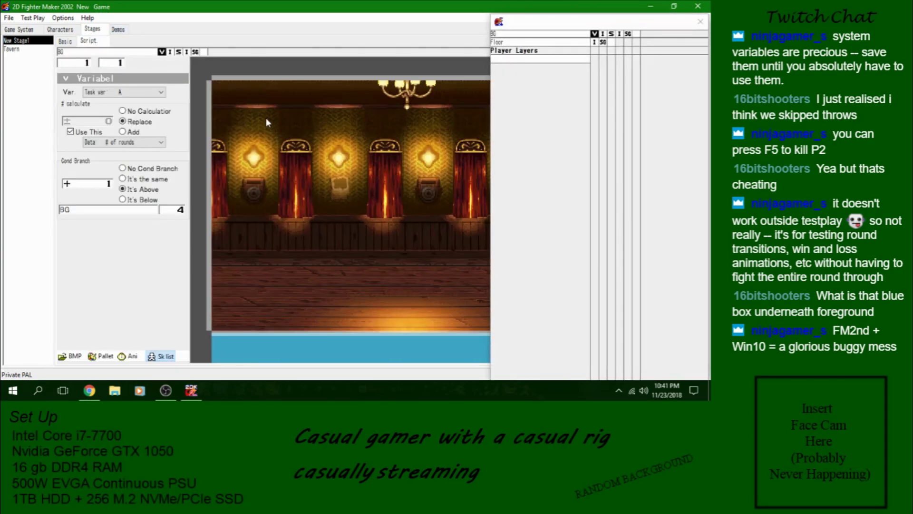
{"action": "key", "text": "super"}
{"action": "scroll", "coordinate": [127, 201], "scroll_direction": "down", "scroll_amount": 10}
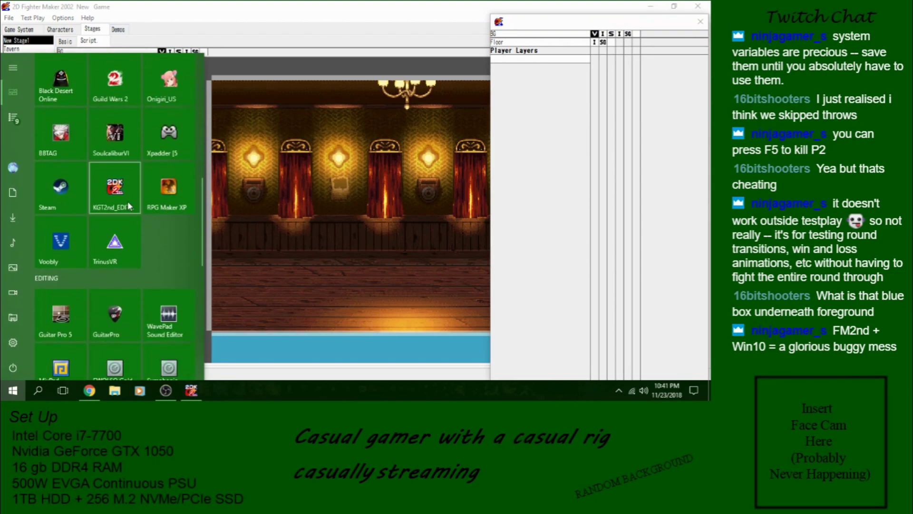
{"action": "scroll", "coordinate": [95, 188], "scroll_direction": "up", "scroll_amount": 1}
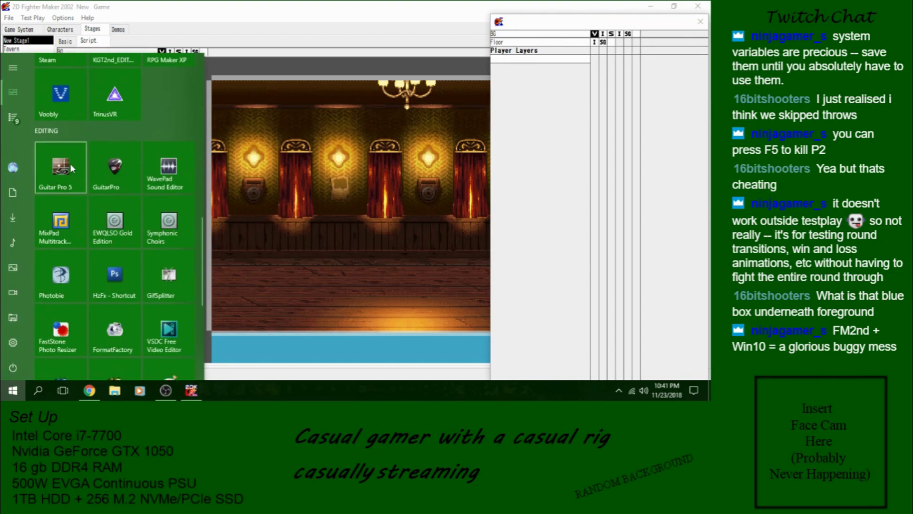
{"action": "left_click", "coordinate": [12, 390]}
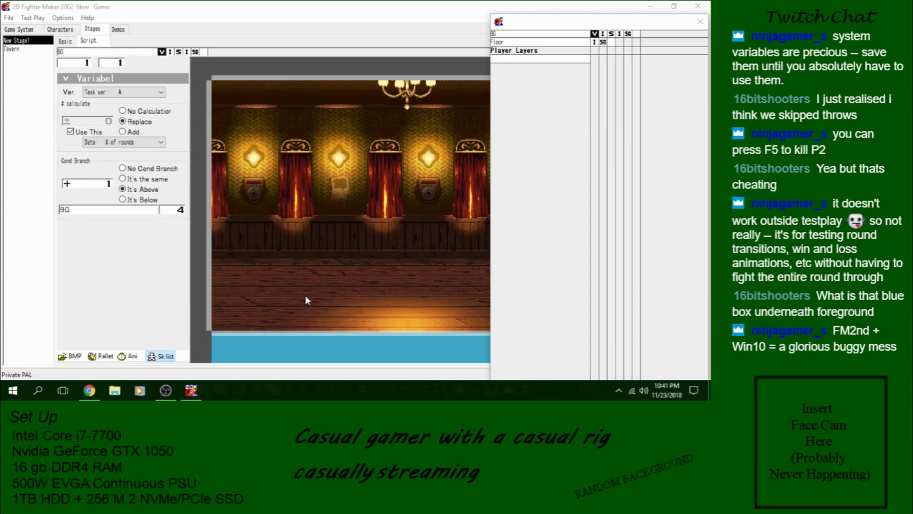
Step: Check New Stage1's basic BGM setting against its script and inspect the sound command in the BG script line
{"action": "left_click", "coordinate": [65, 41]}
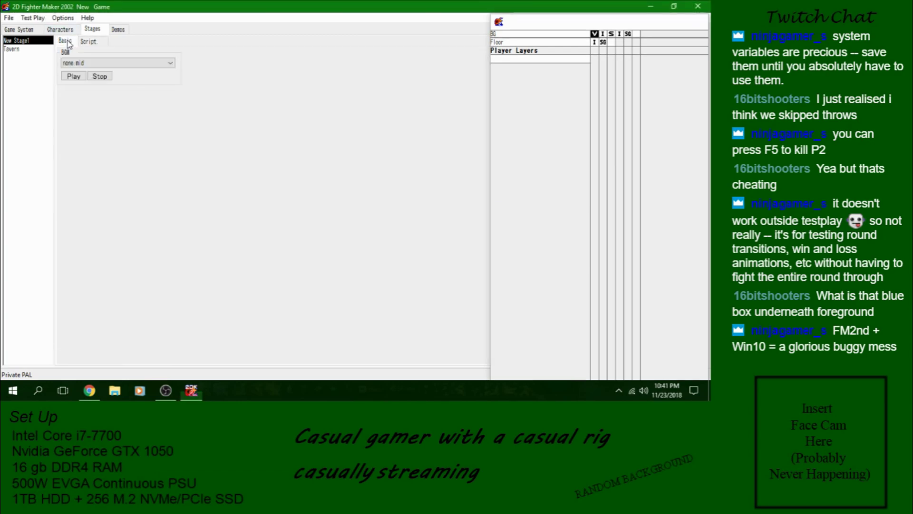
{"action": "left_click", "coordinate": [89, 42]}
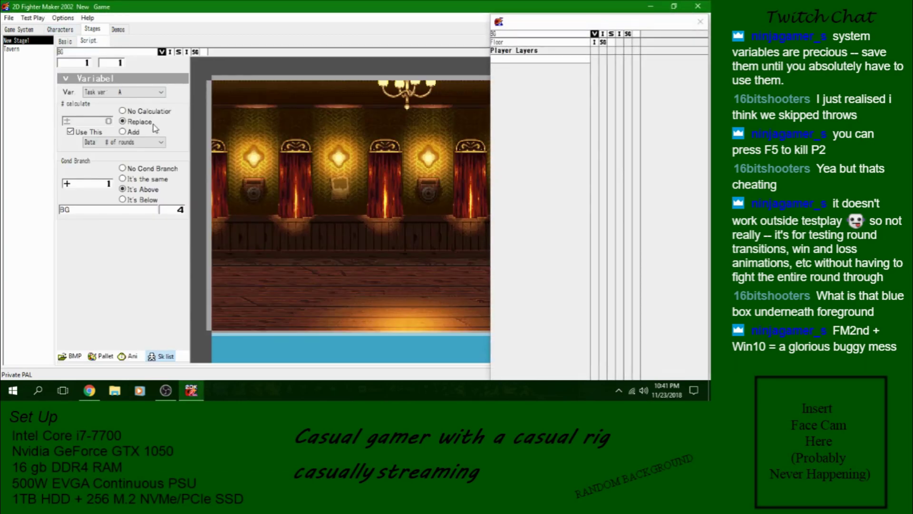
{"action": "left_click", "coordinate": [611, 34]}
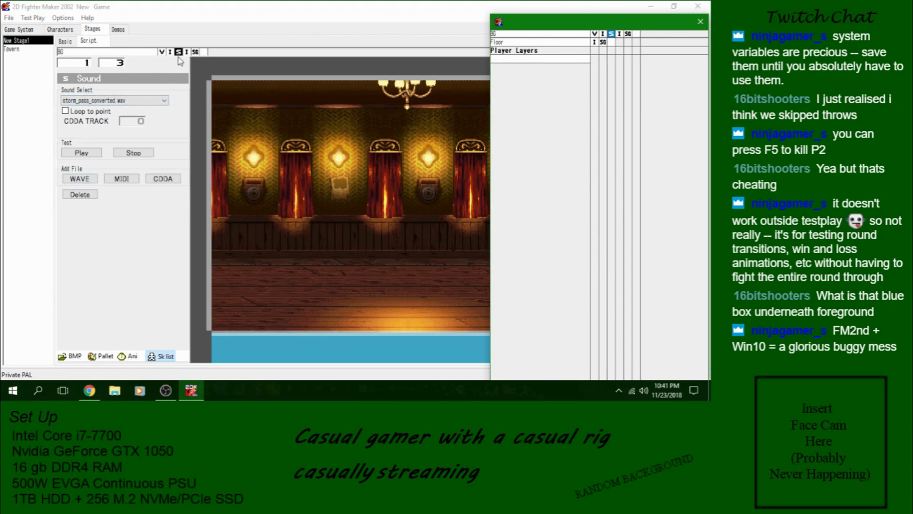
{"action": "left_click", "coordinate": [74, 9]}
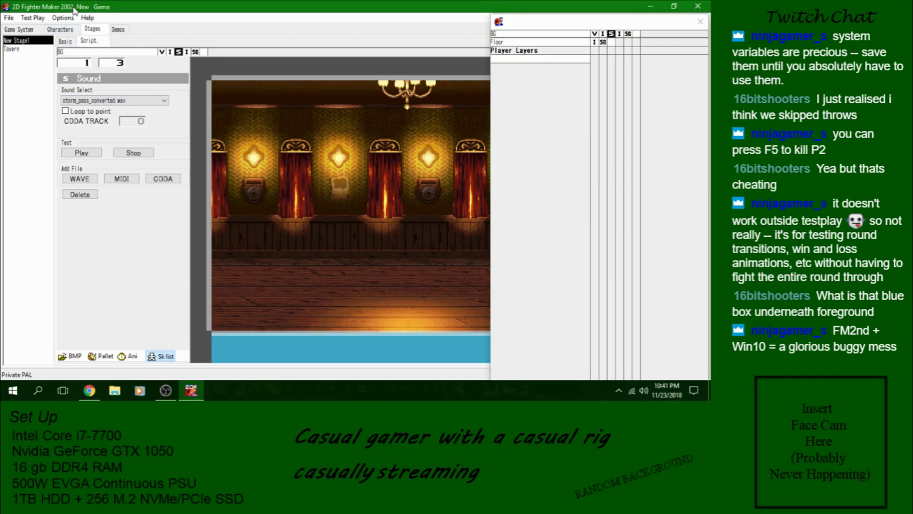